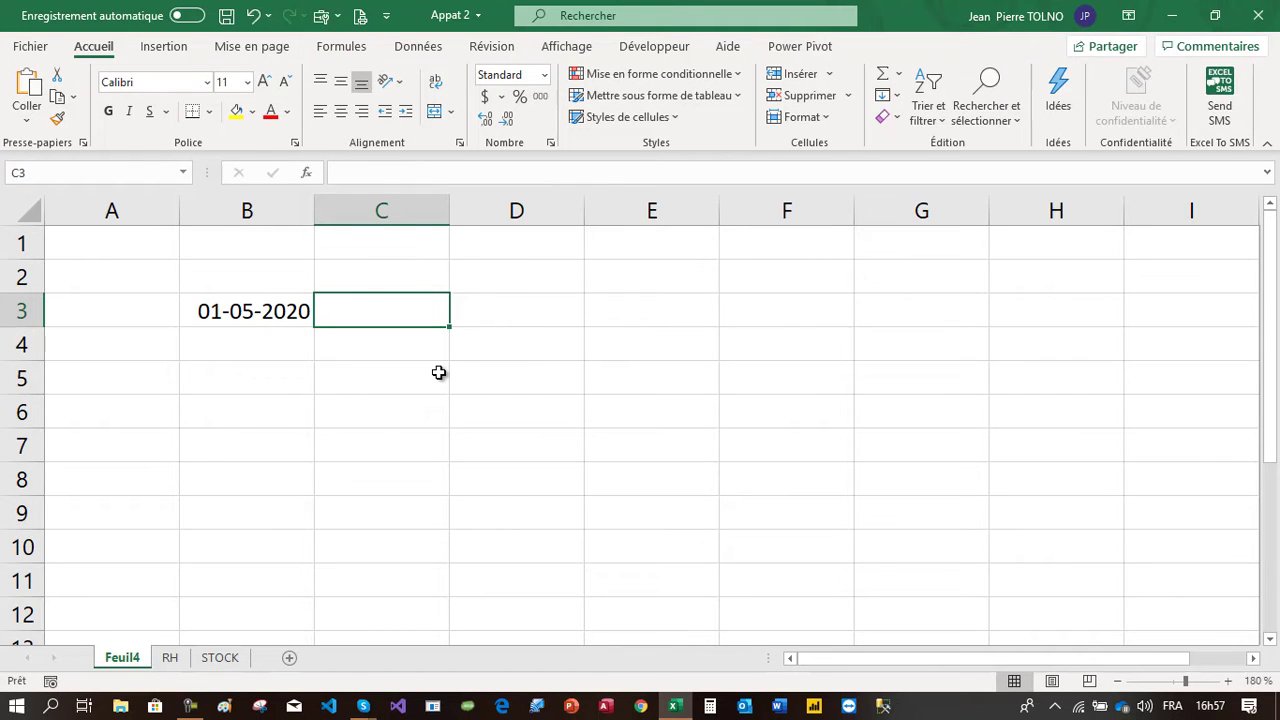
Enter the end date 30/06/2024 in C3, beside the start date
{"action": "type", "text": "30/06/2024"}
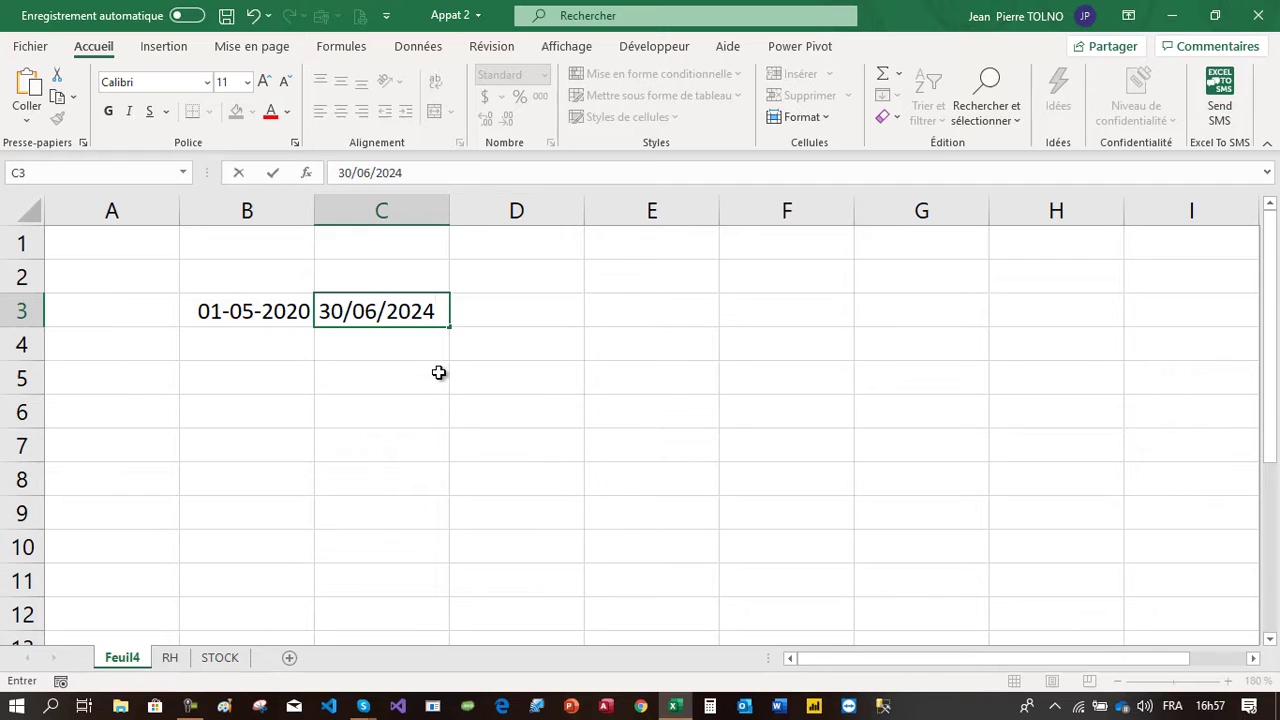
{"action": "key", "text": "Return"}
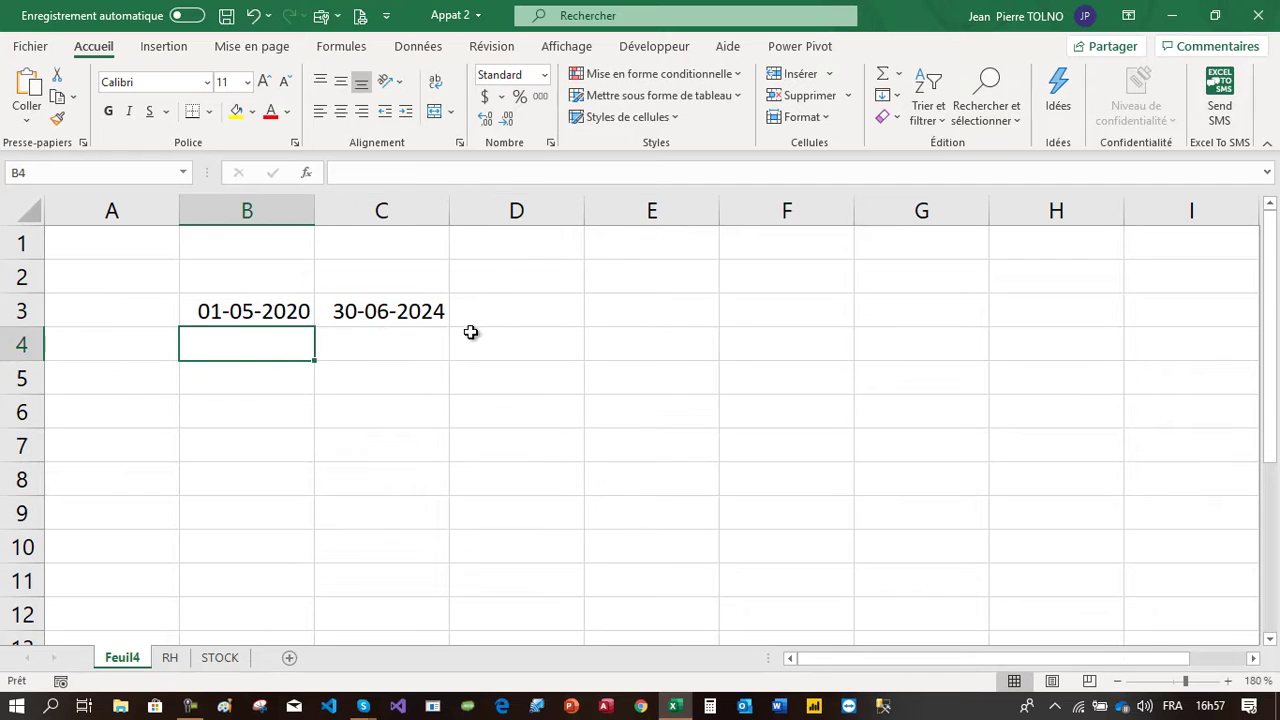
In D3, enter =DATEDIF(B3;C3;"y") to compute the number of full years between the two dates
{"action": "left_click", "coordinate": [537, 299]}
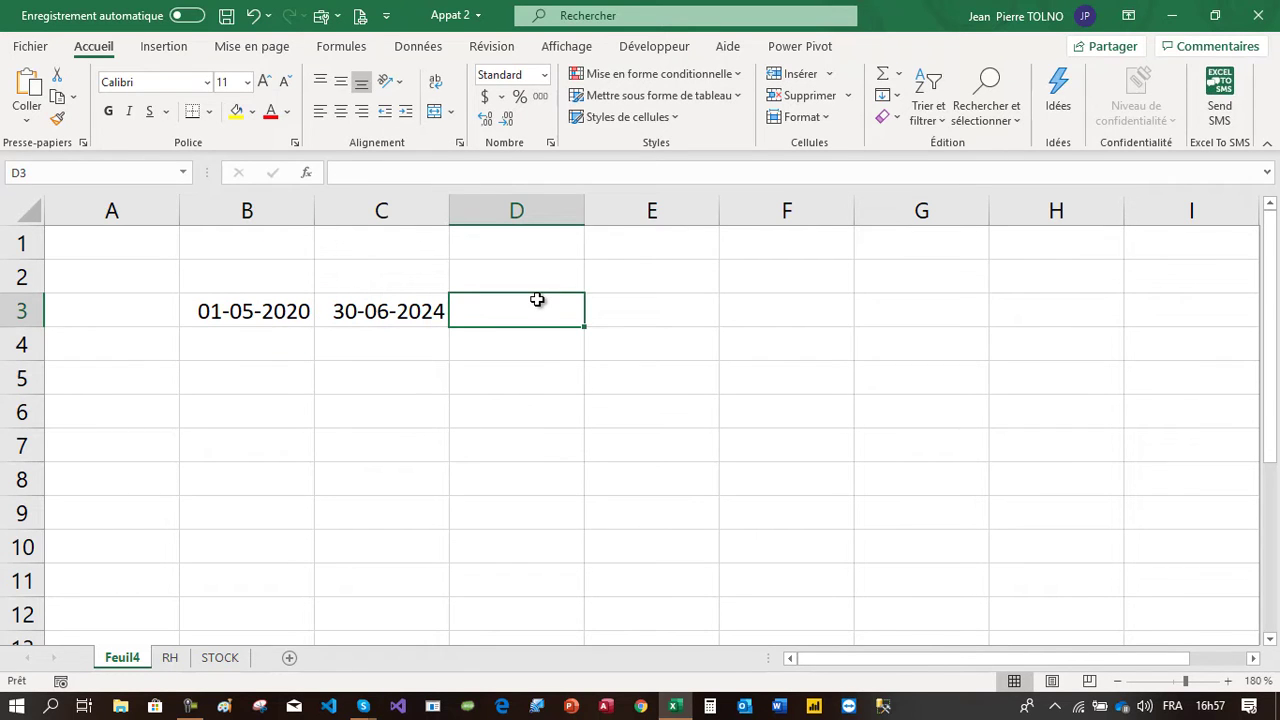
{"action": "type", "text": "="}
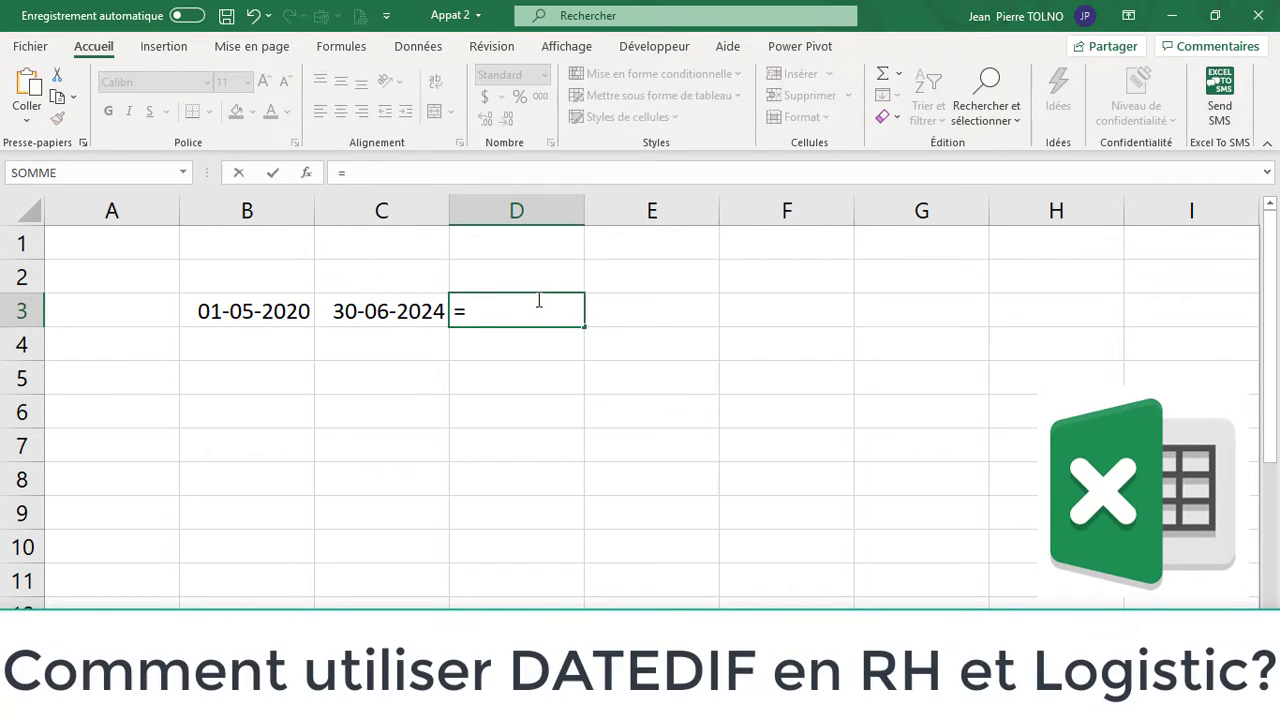
{"action": "type", "text": "dated"}
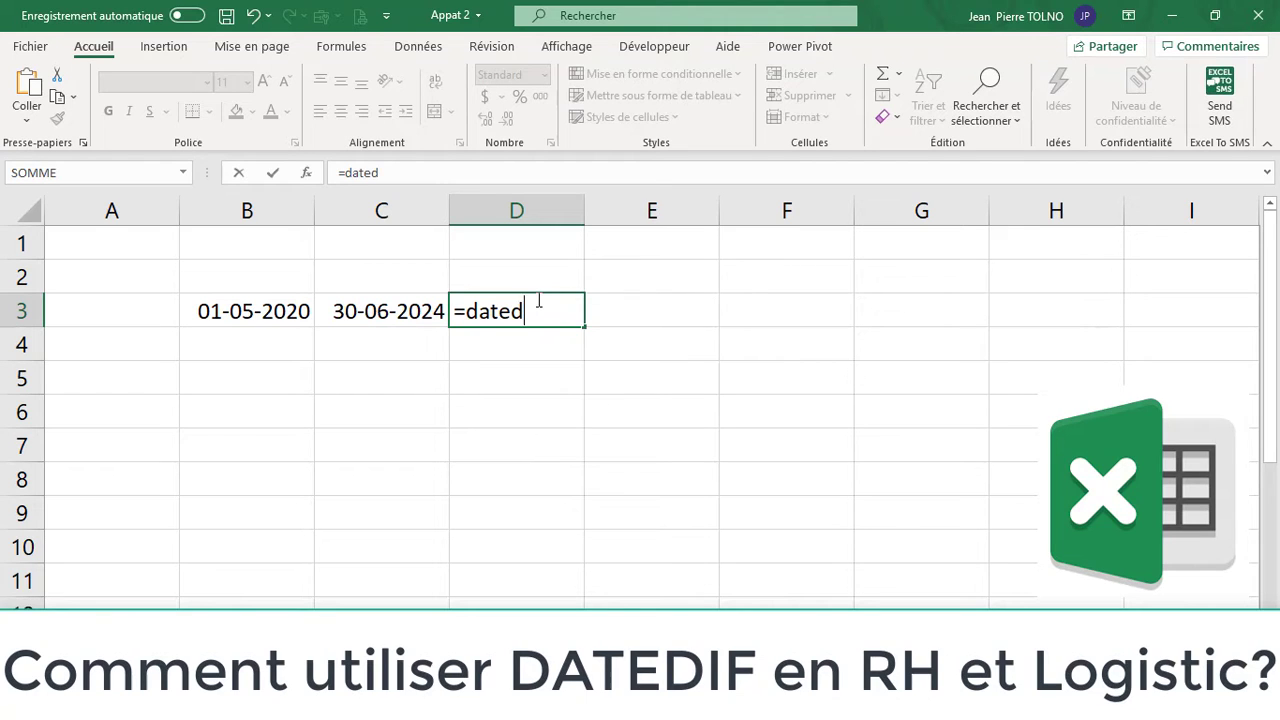
{"action": "type", "text": "if("}
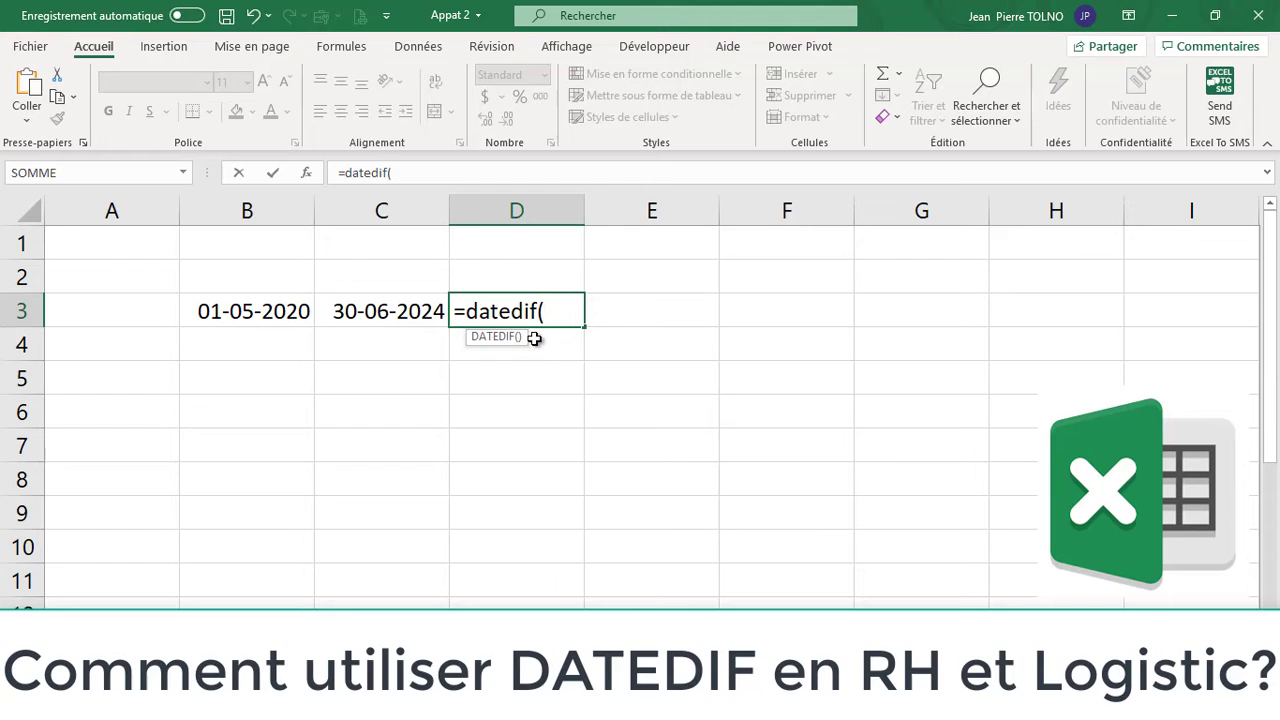
{"action": "left_click", "coordinate": [294, 310]}
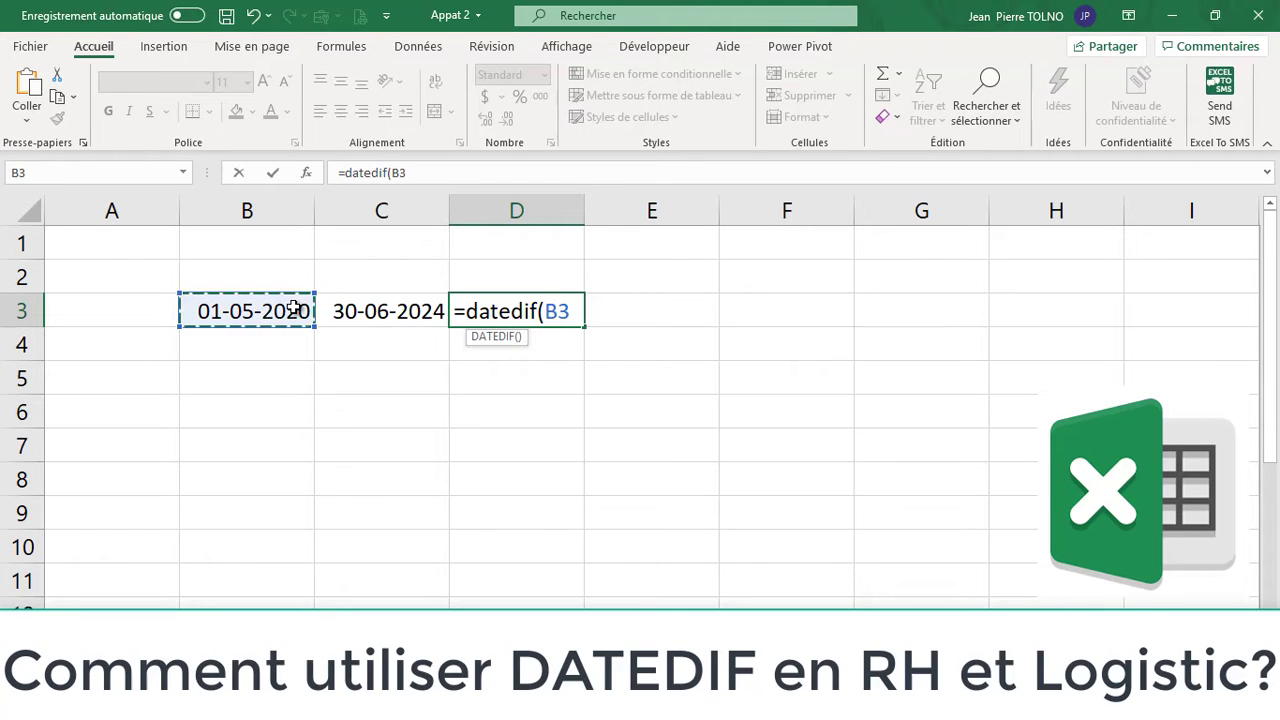
{"action": "type", "text": ";"}
{"action": "left_click", "coordinate": [375, 313]}
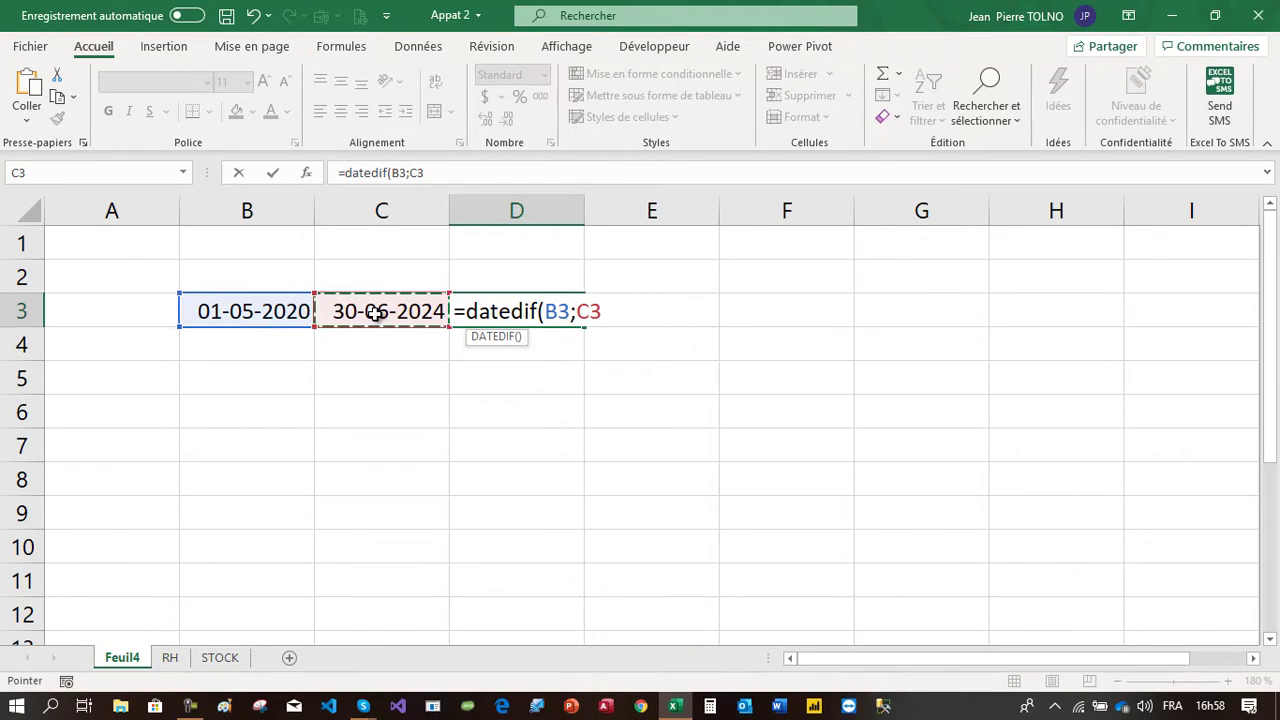
{"action": "type", "text": ";\"y"}
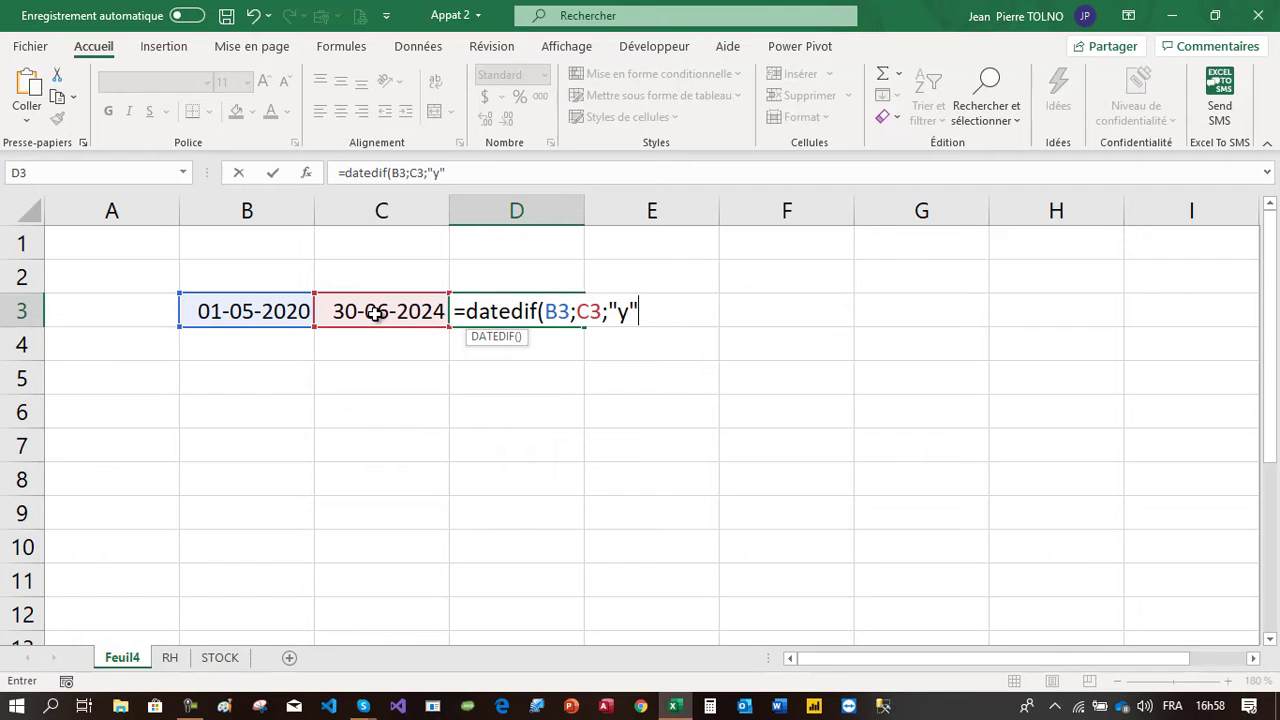
{"action": "type", "text": "\")"}
{"action": "key", "text": "Return"}
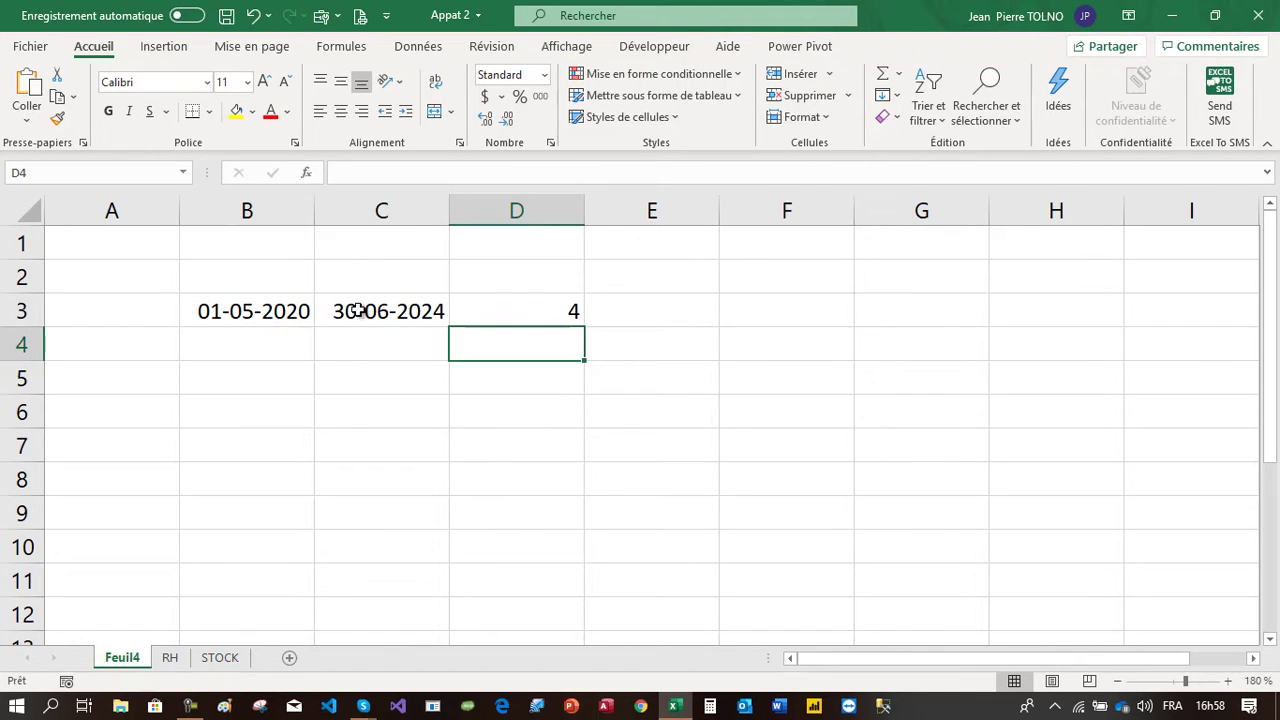
Label D2 as Année and E2 as Mois
{"action": "left_click", "coordinate": [562, 313]}
{"action": "left_click", "coordinate": [545, 270]}
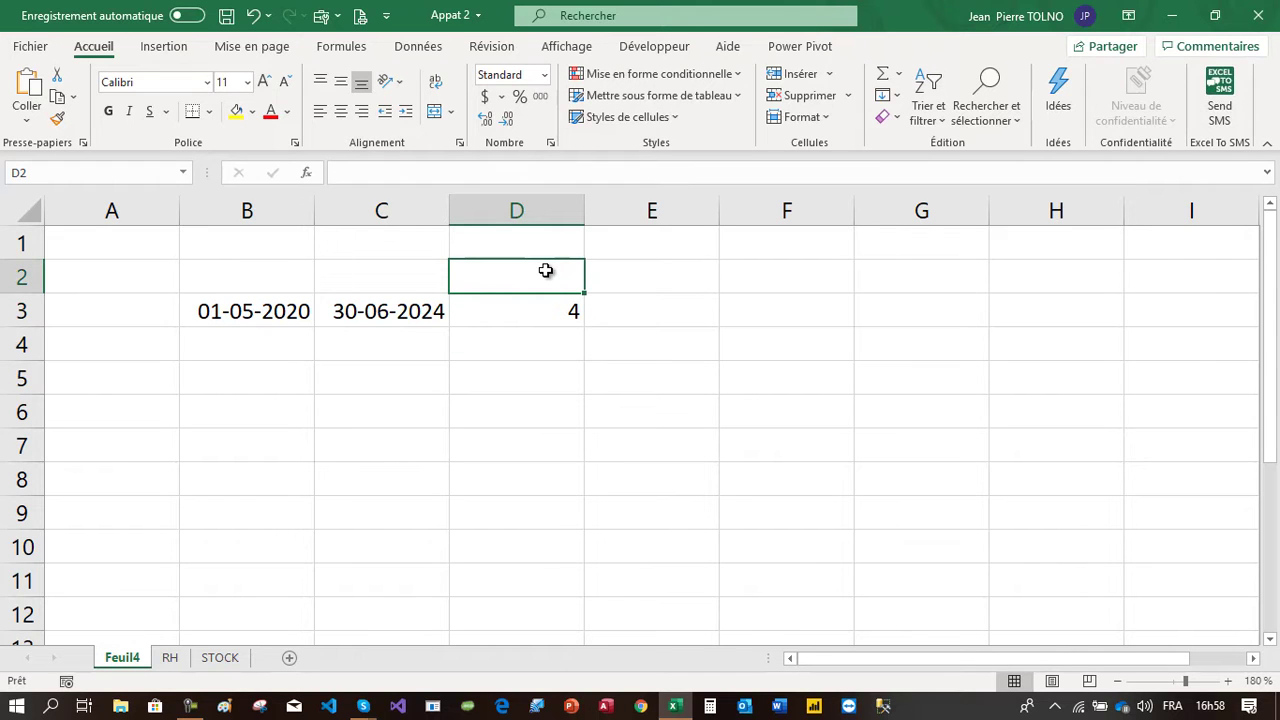
{"action": "type", "text": "Année"}
{"action": "key", "text": "Tab"}
{"action": "type", "text": "Mois"}
{"action": "key", "text": "Tab"}
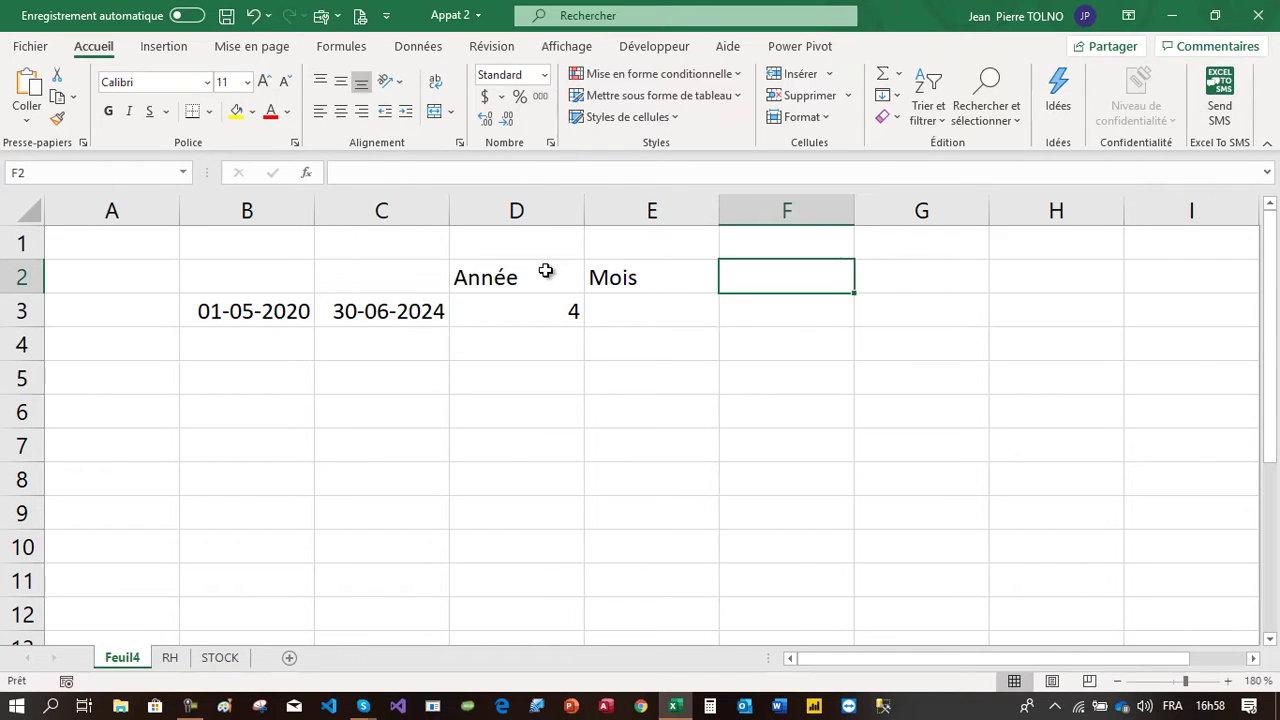
In E3, enter =DATEDIF(B3;C3;"m") to compute the number of full months between the dates
{"action": "left_click", "coordinate": [644, 303]}
{"action": "type", "text": "=da"}
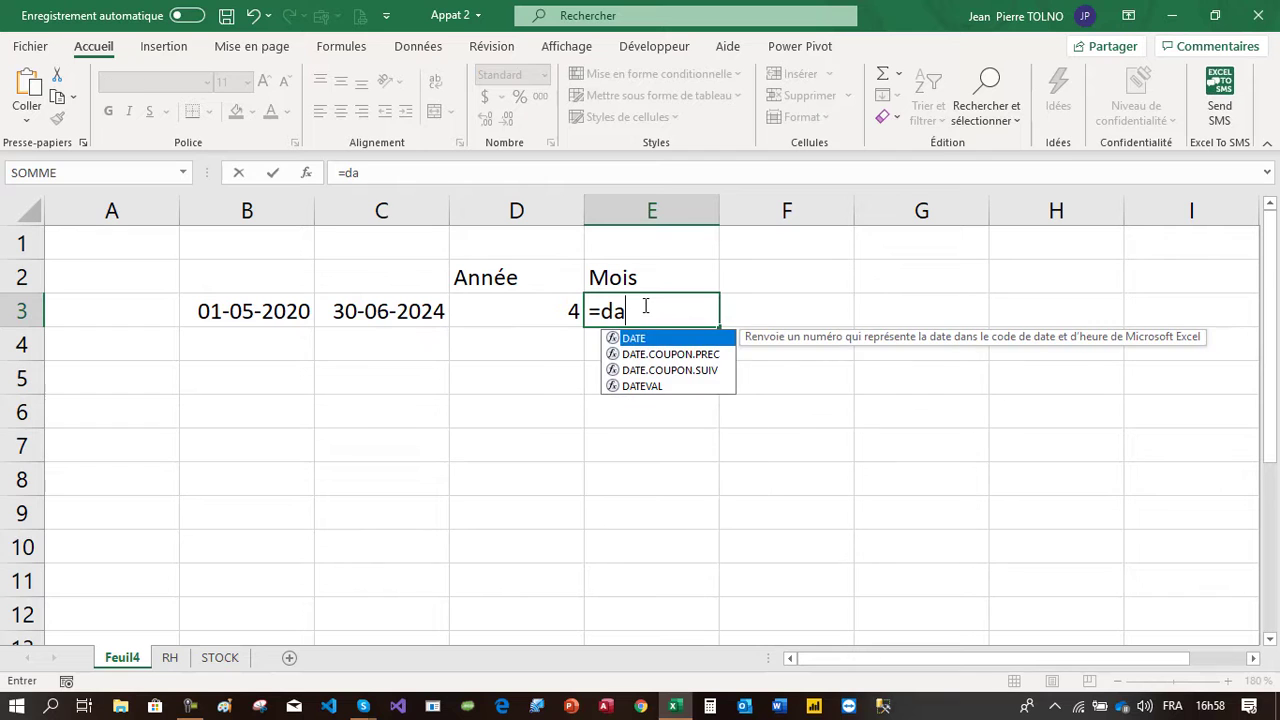
{"action": "type", "text": "tedif("}
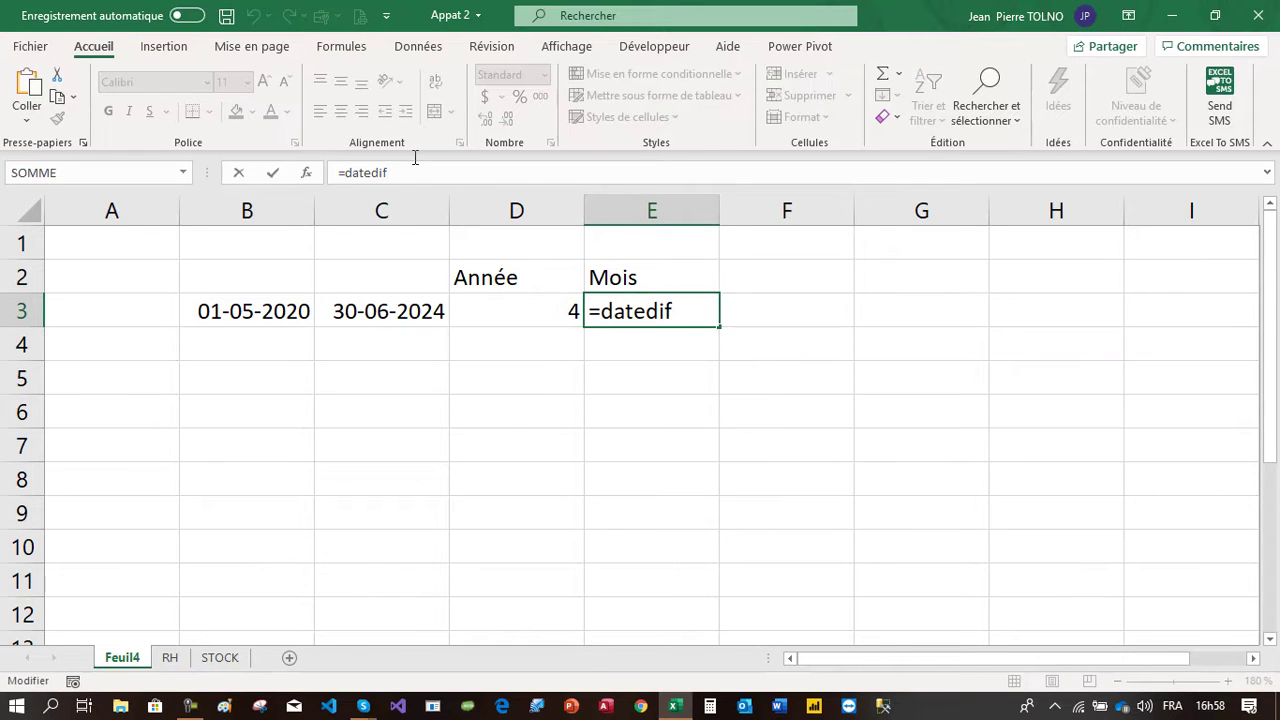
{"action": "left_click", "coordinate": [276, 320]}
{"action": "type", "text": ";"}
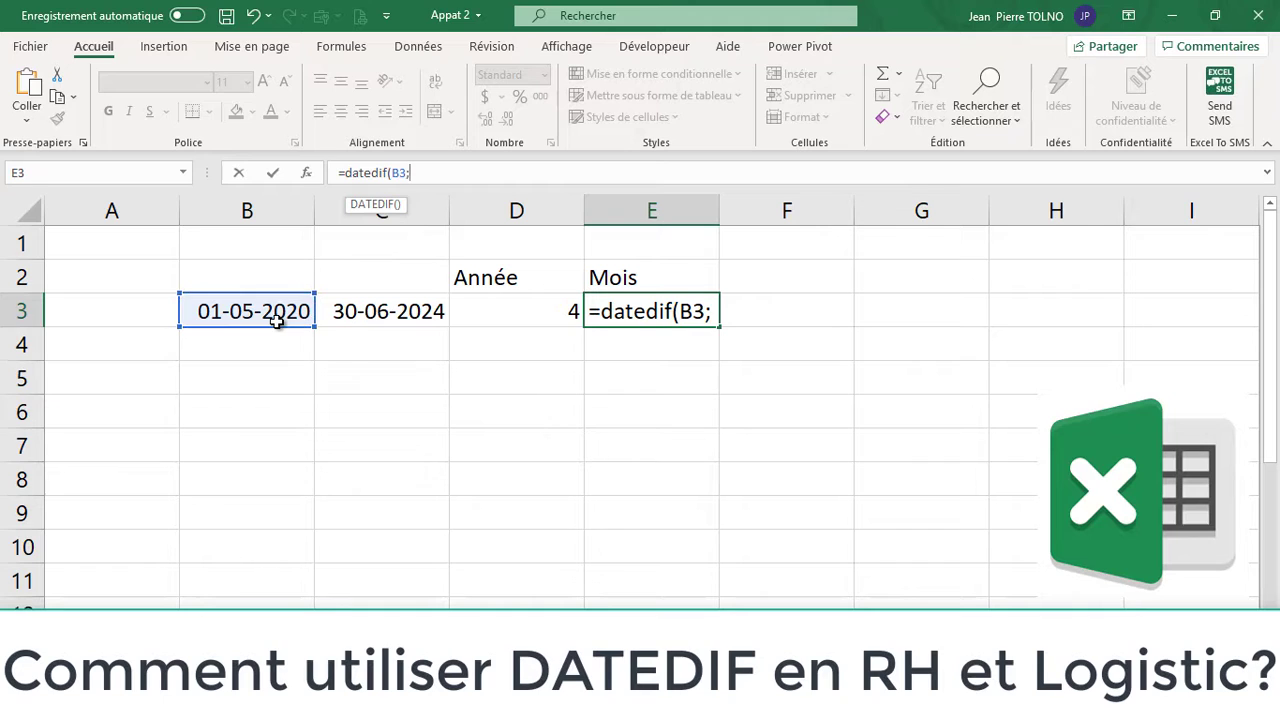
{"action": "left_click", "coordinate": [350, 316]}
{"action": "type", "text": ";\"m"}
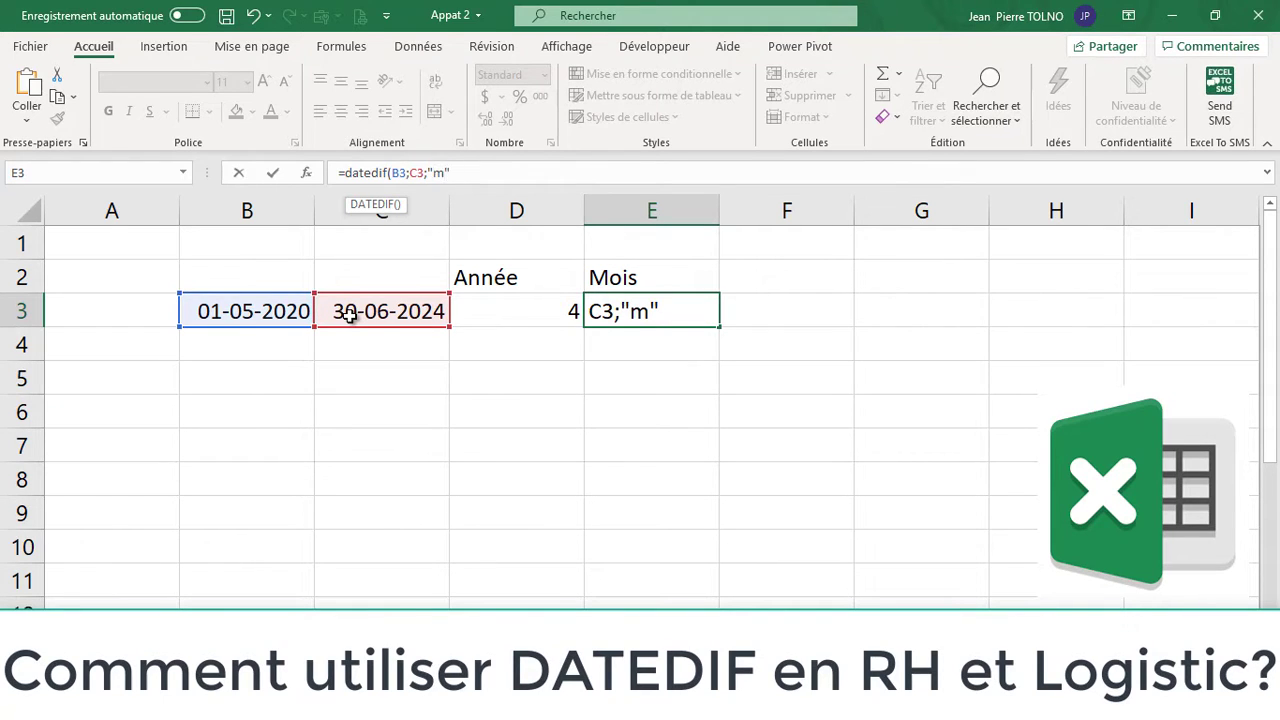
{"action": "type", "text": "\")"}
{"action": "key", "text": "Return"}
{"action": "left_click", "coordinate": [680, 306]}
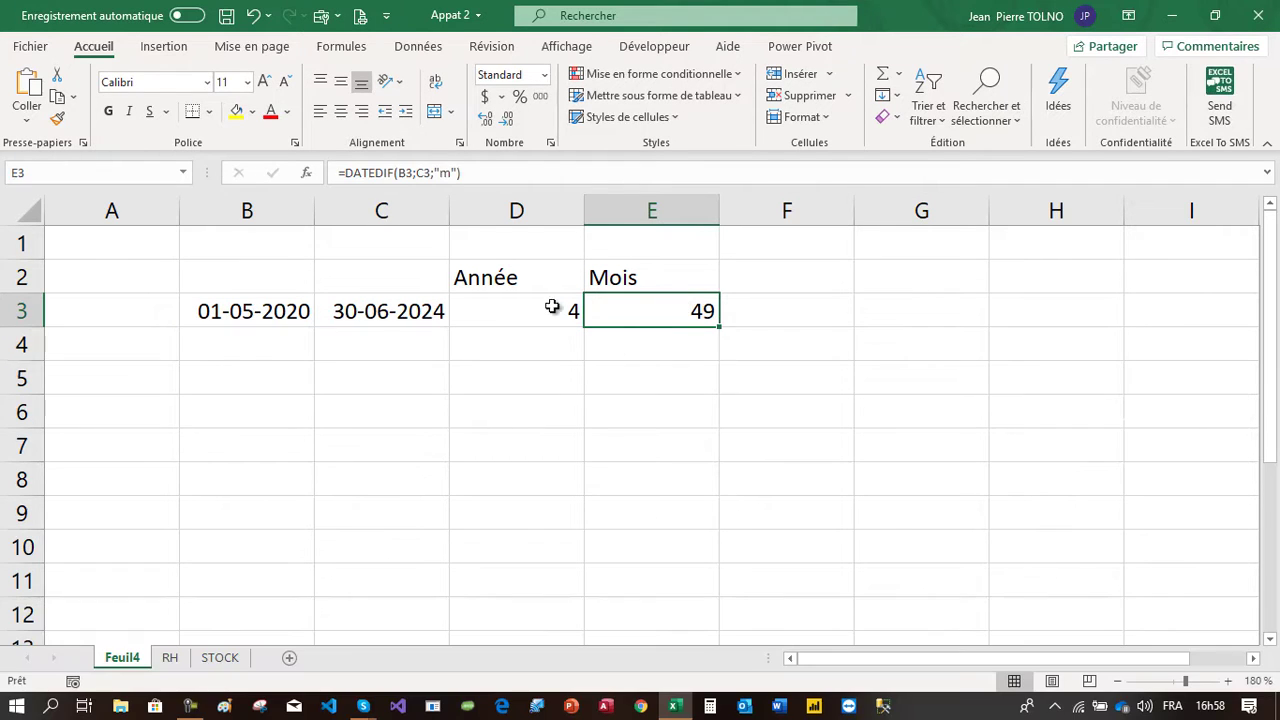
Calculate =12*4 in E5 as a check, then clear that cell
{"action": "left_click", "coordinate": [649, 364]}
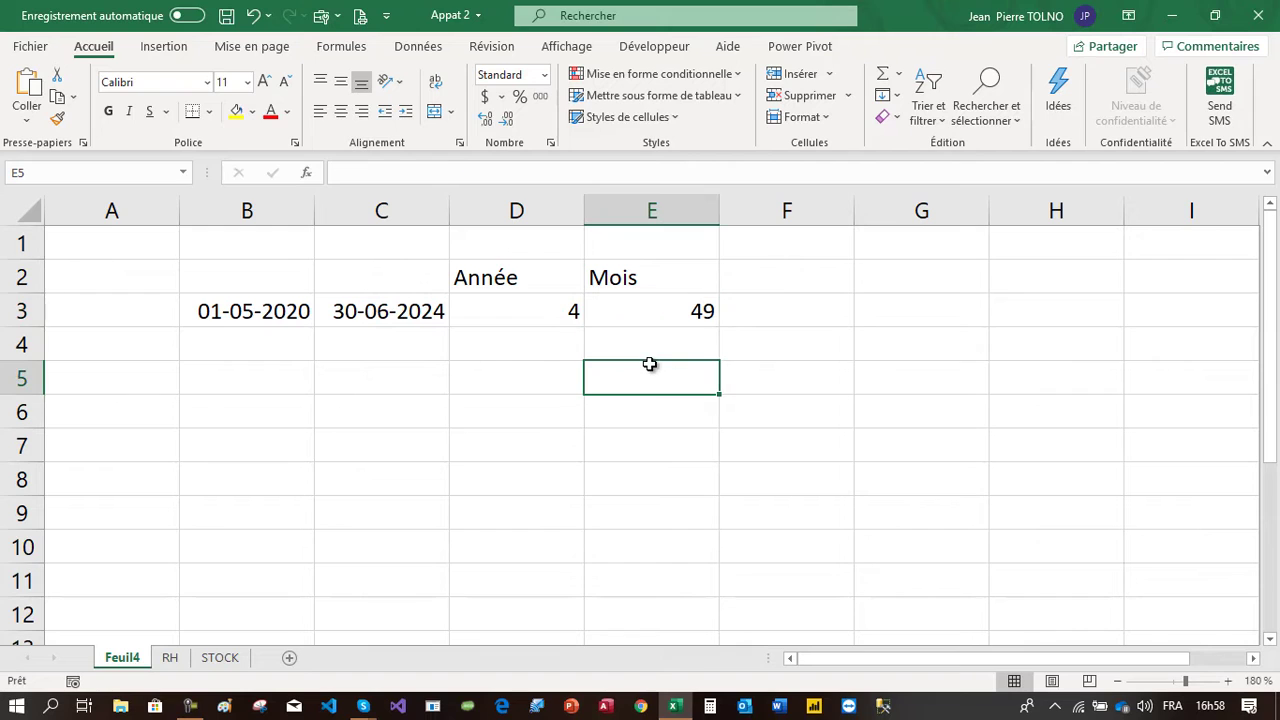
{"action": "type", "text": "="}
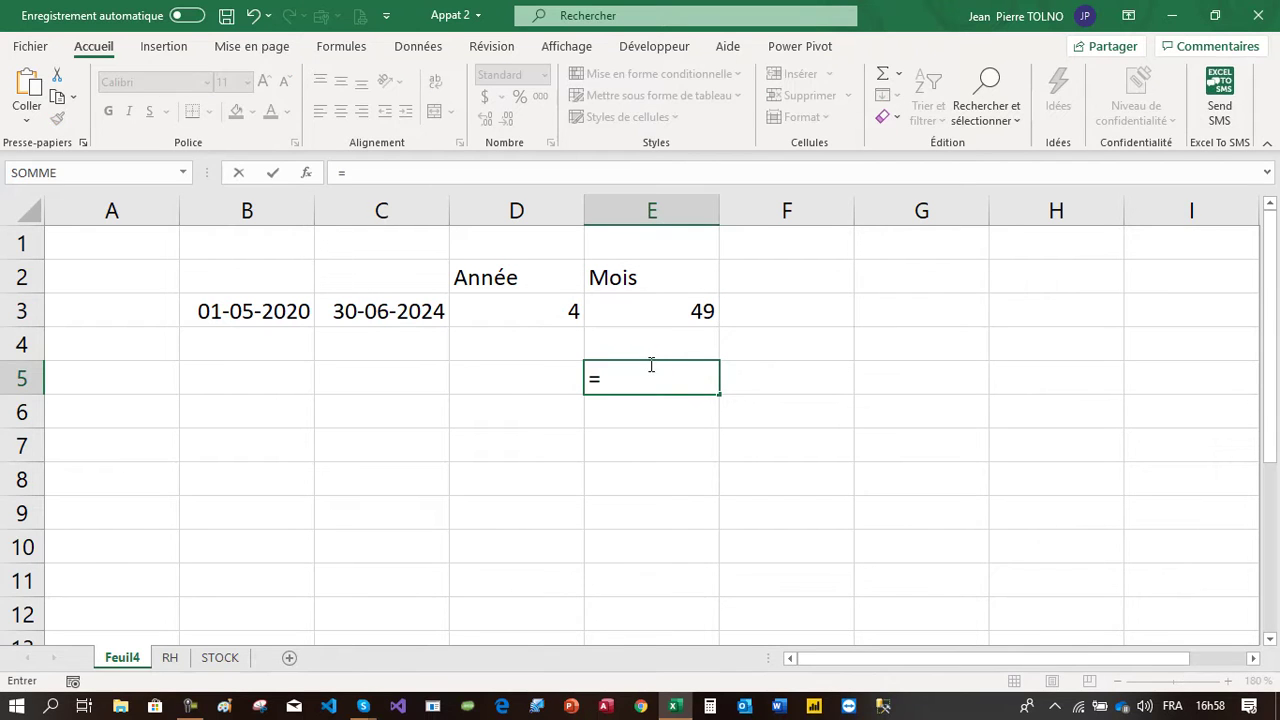
{"action": "type", "text": "12*4"}
{"action": "key", "text": "Return"}
{"action": "left_click", "coordinate": [690, 378]}
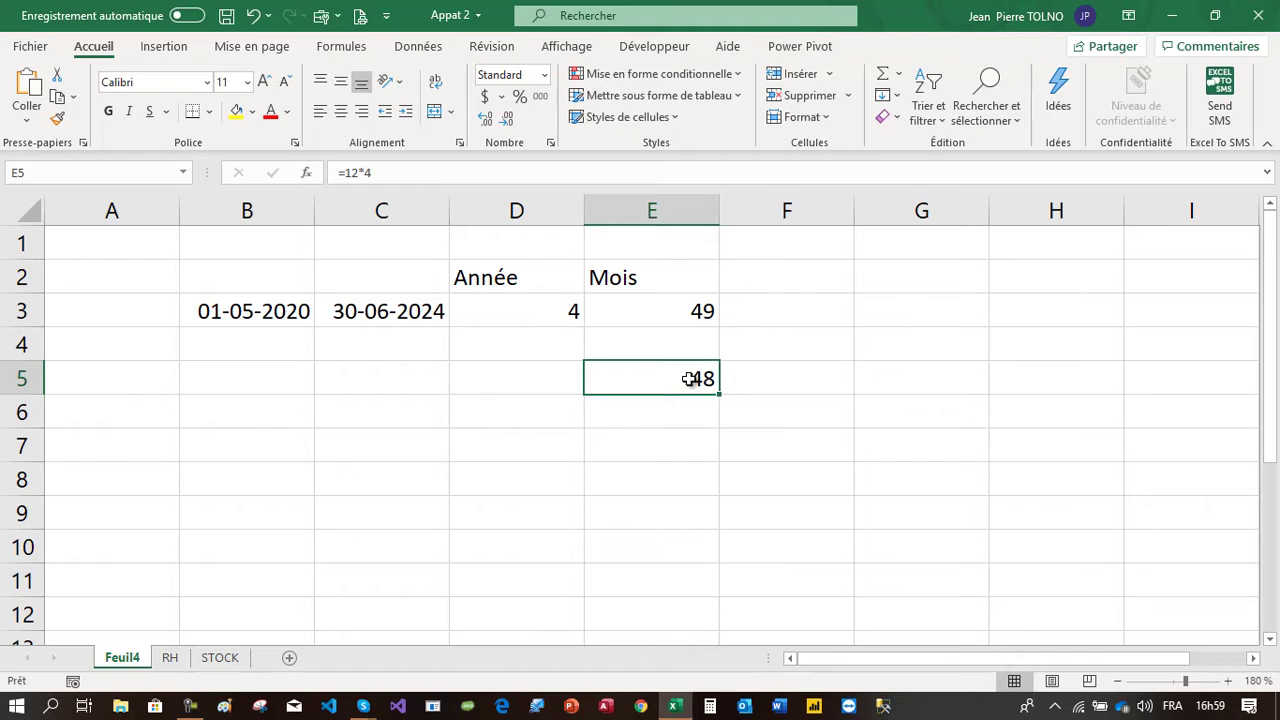
{"action": "key", "text": "Delete"}
Label F2 as Jour
{"action": "left_click", "coordinate": [774, 287]}
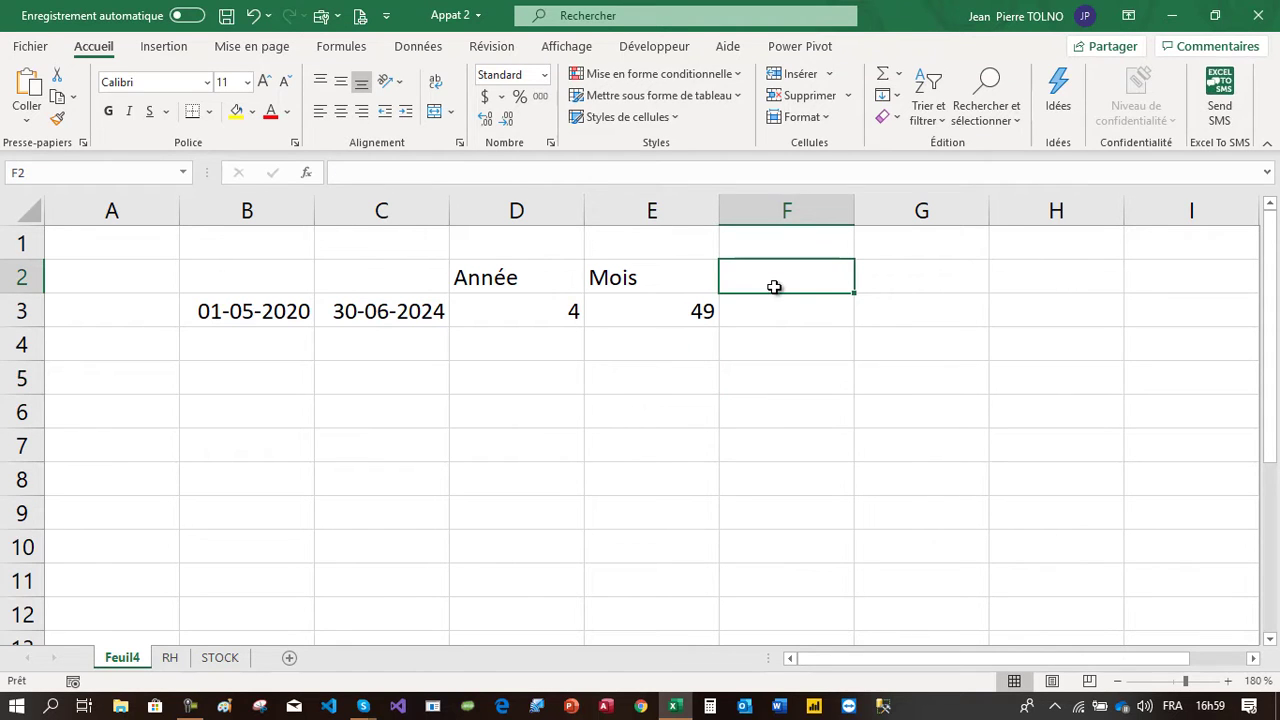
{"action": "type", "text": "Jour"}
{"action": "key", "text": "Return"}
In F3, enter =DATEDIF(B3;C3;"d") to compute the number of days between the dates
{"action": "type", "text": "=date"}
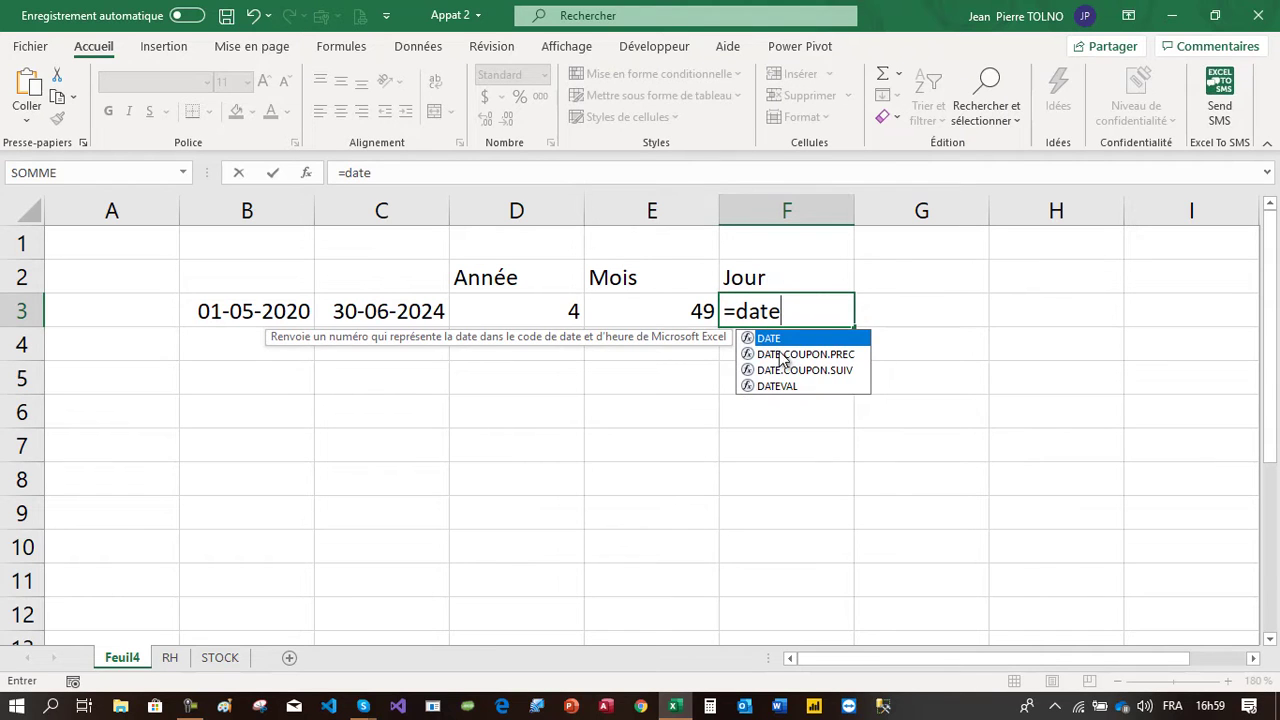
{"action": "type", "text": "dif("}
{"action": "left_click", "coordinate": [291, 318]}
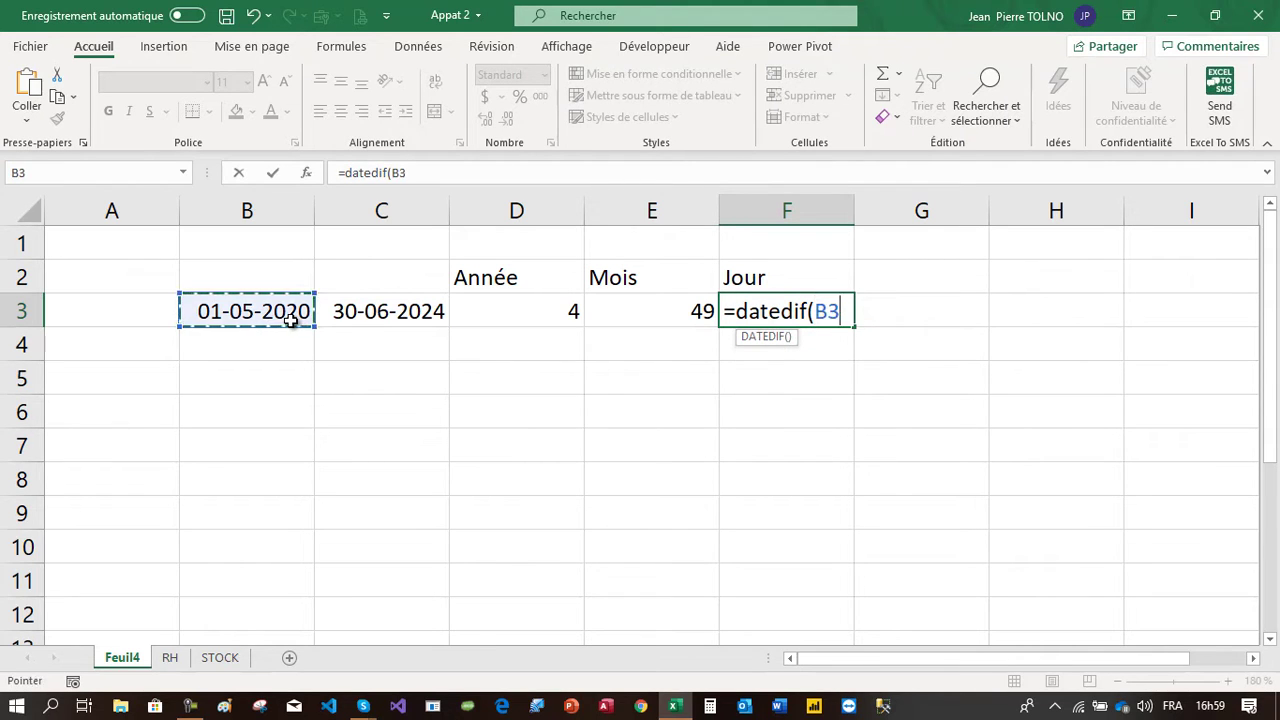
{"action": "type", "text": ";"}
{"action": "left_click", "coordinate": [385, 326]}
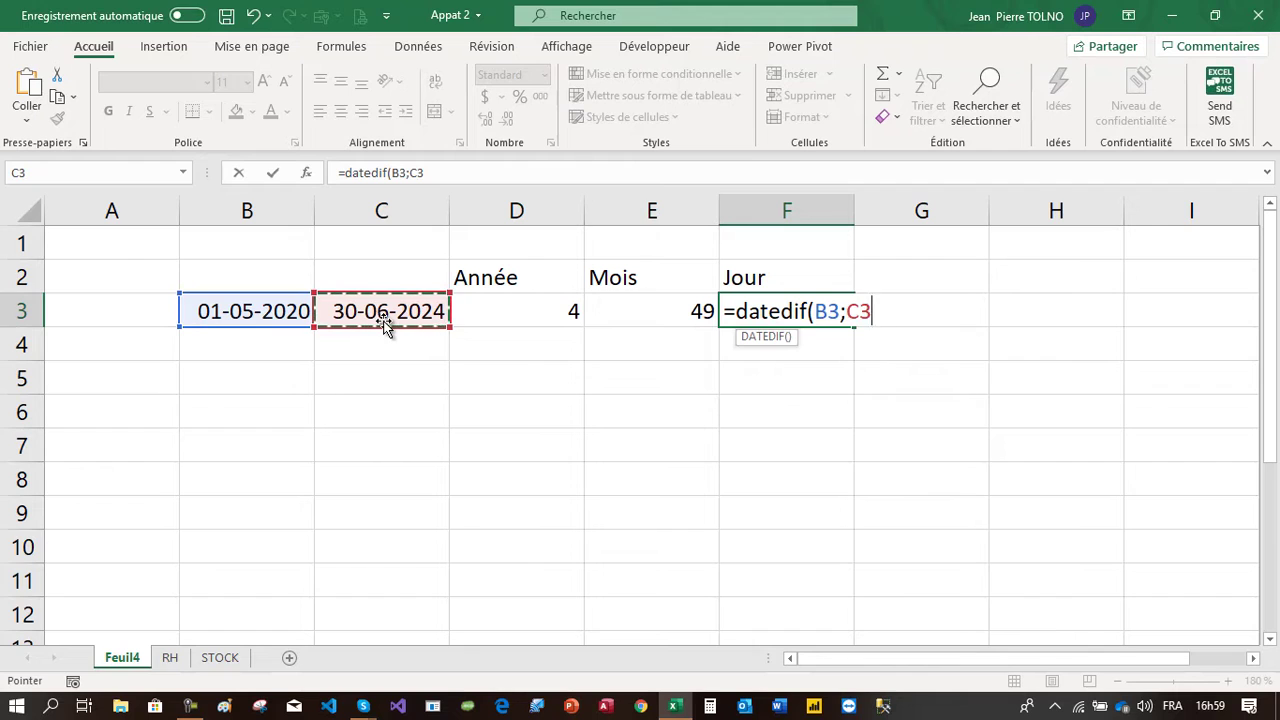
{"action": "type", "text": ";\"d"}
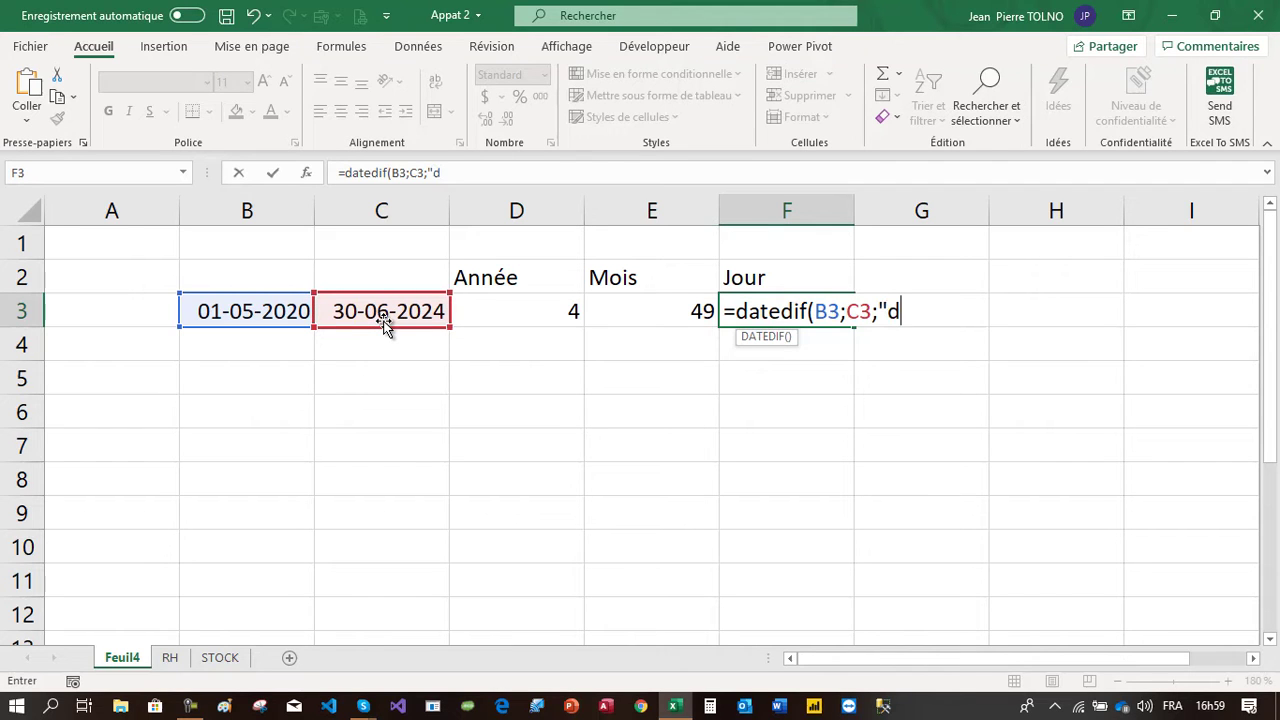
{"action": "type", "text": "\")"}
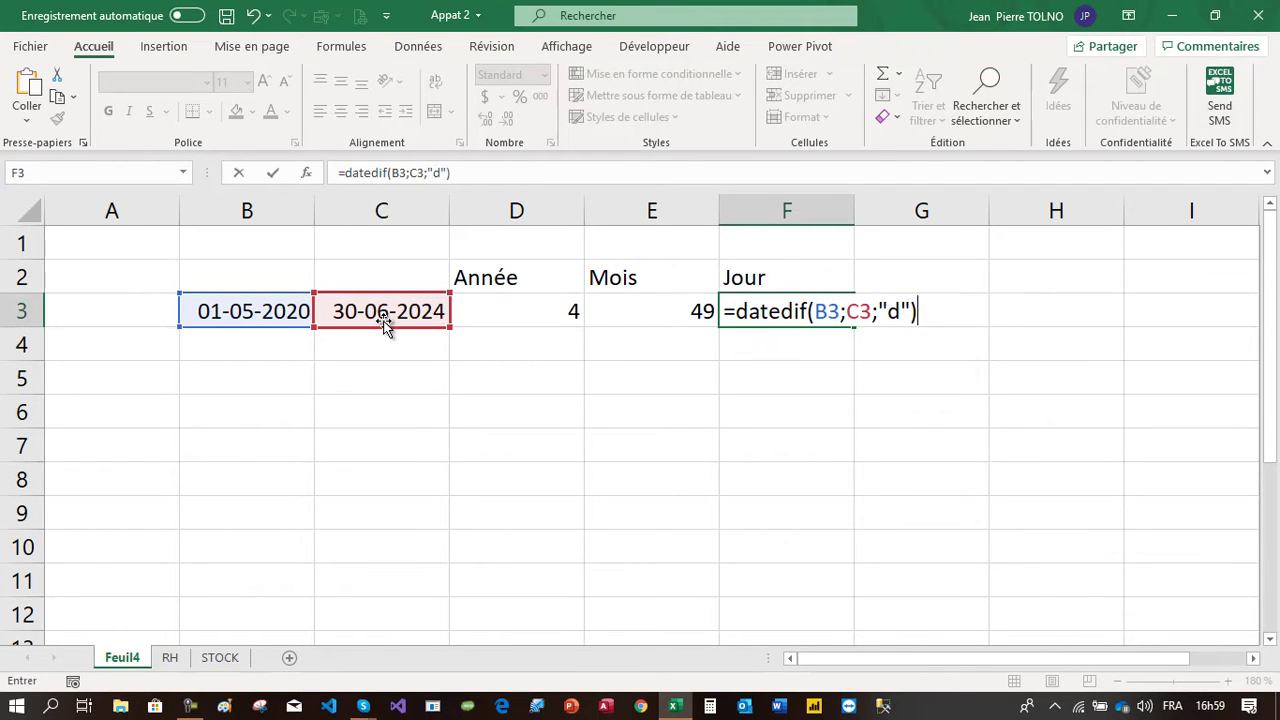
{"action": "key", "text": "Return"}
{"action": "left_click", "coordinate": [777, 309]}
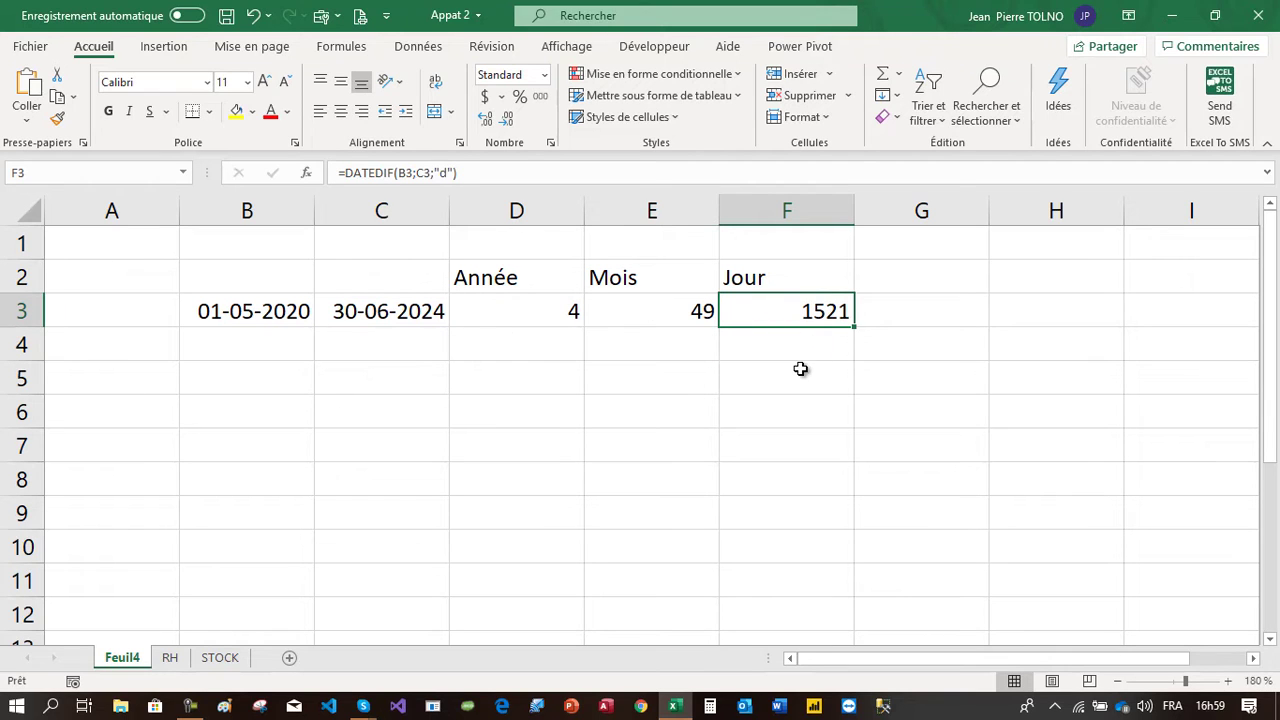
{"action": "left_click", "coordinate": [806, 372]}
{"action": "type", "text": "="}
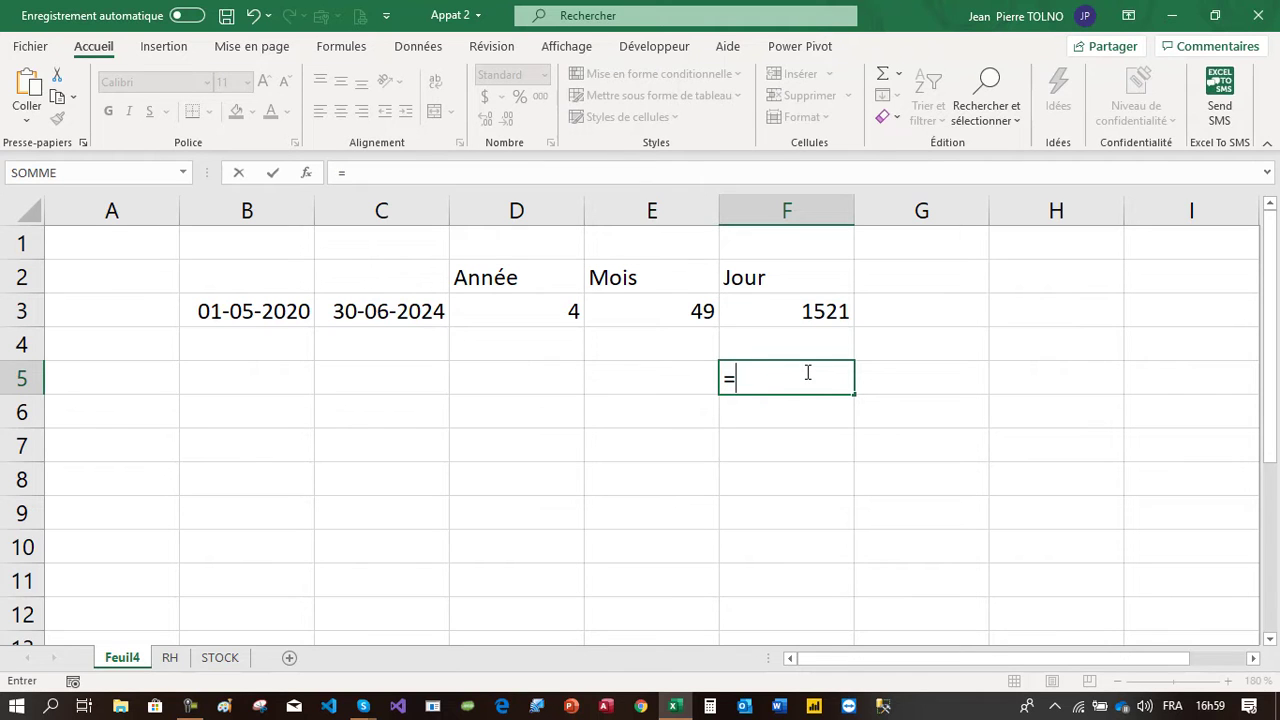
{"action": "key", "text": "Escape"}
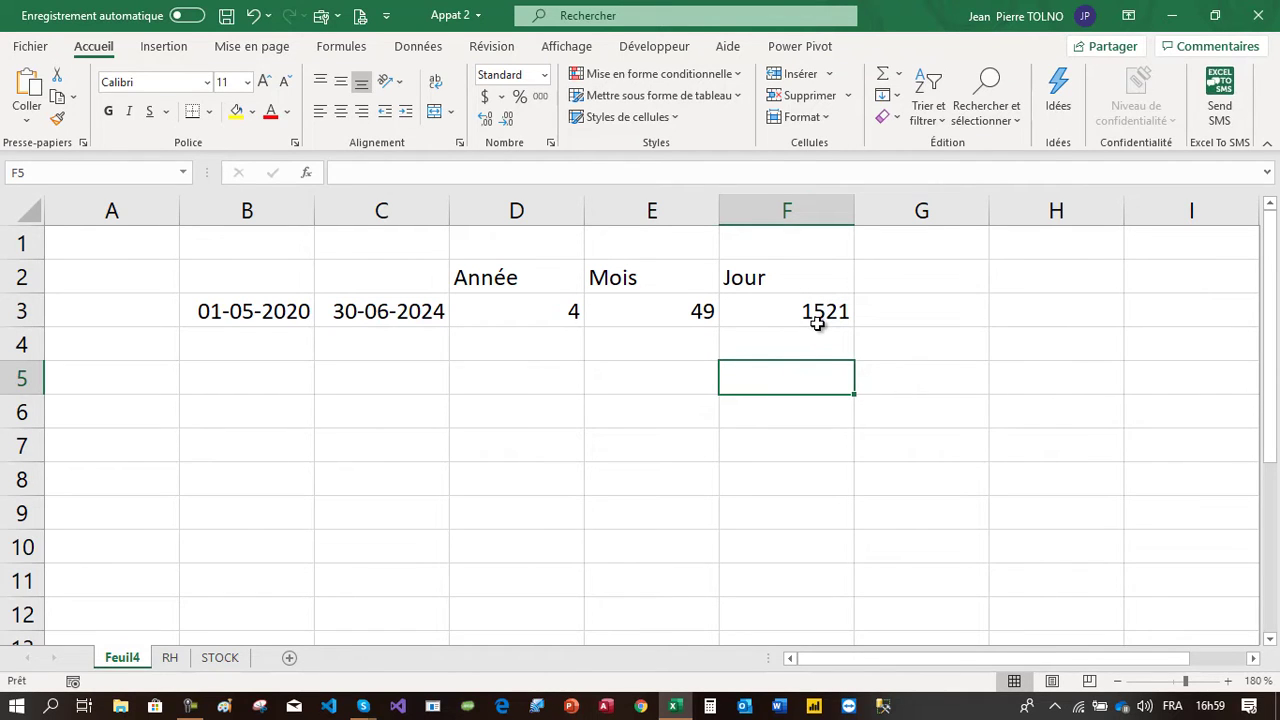
Inspect the DATEDIF formulas in the Année and Mois result cells
{"action": "left_click", "coordinate": [532, 326]}
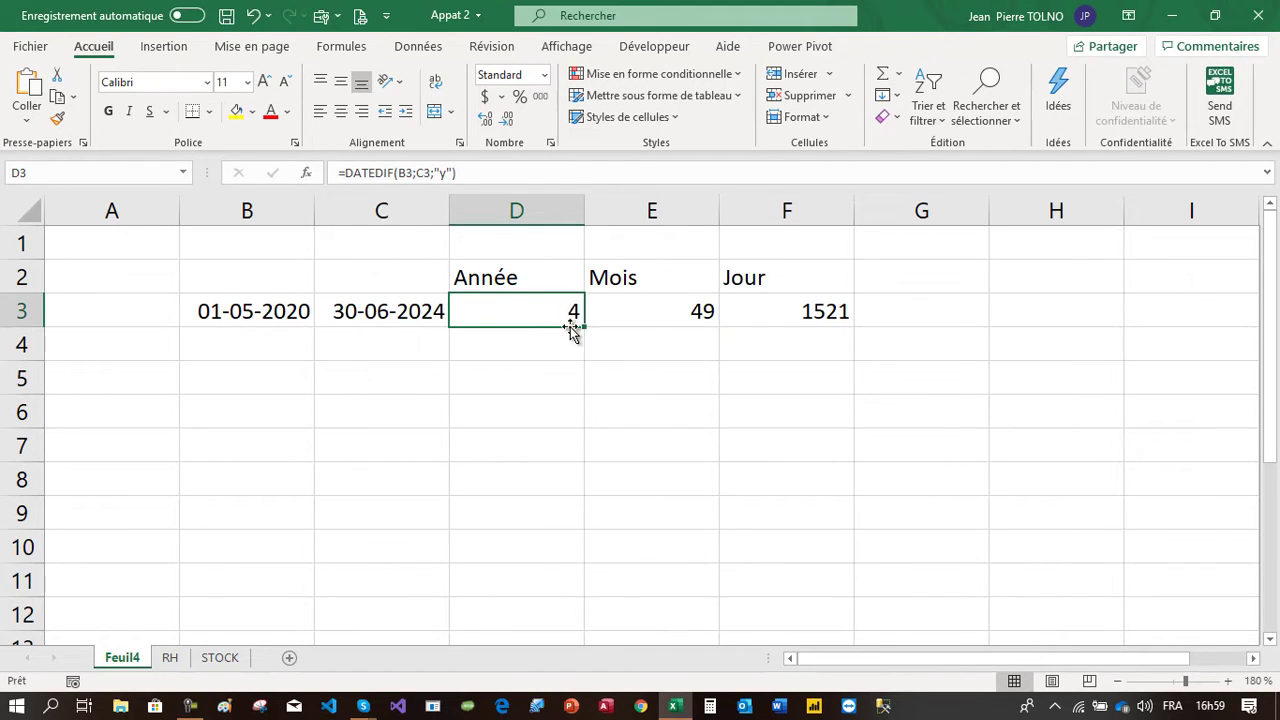
{"action": "left_click", "coordinate": [646, 312]}
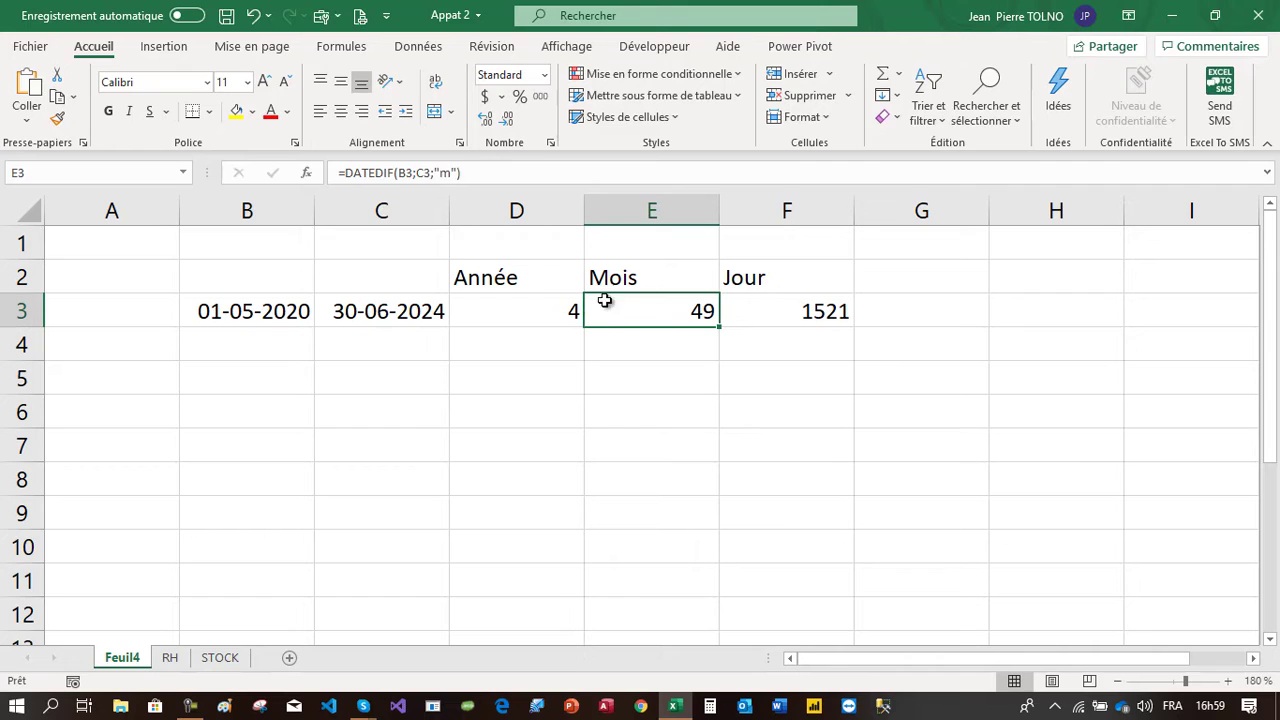
{"action": "left_click", "coordinate": [570, 311]}
{"action": "left_click", "coordinate": [692, 309]}
{"action": "left_click", "coordinate": [532, 303]}
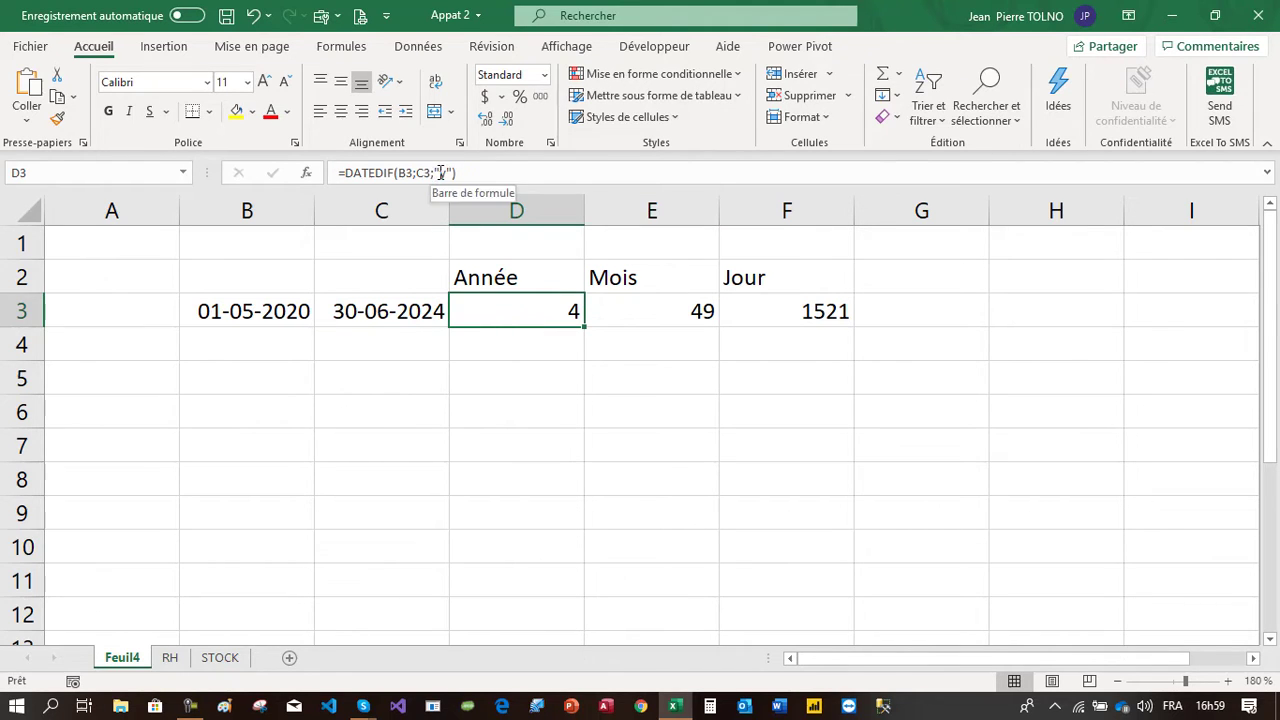
{"action": "left_click", "coordinate": [644, 302]}
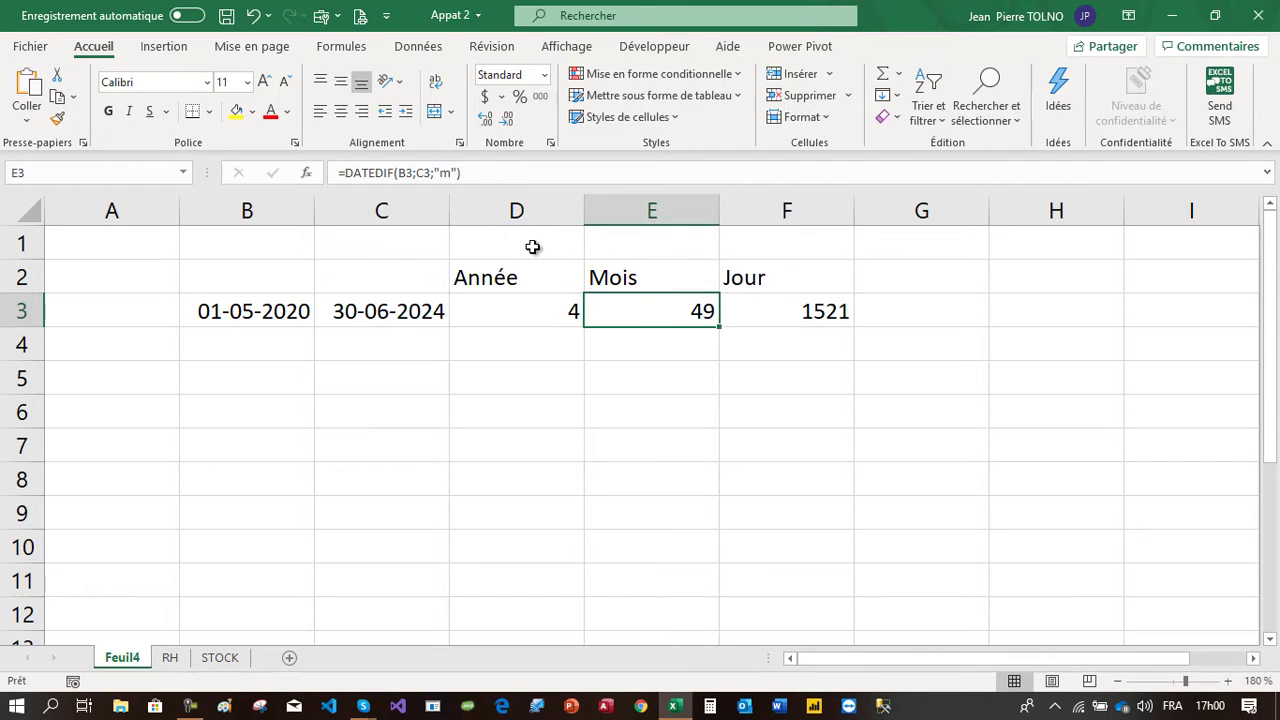
Change the unit in E3's DATEDIF formula to "ym" so it returns the remaining months
{"action": "left_click", "coordinate": [438, 174]}
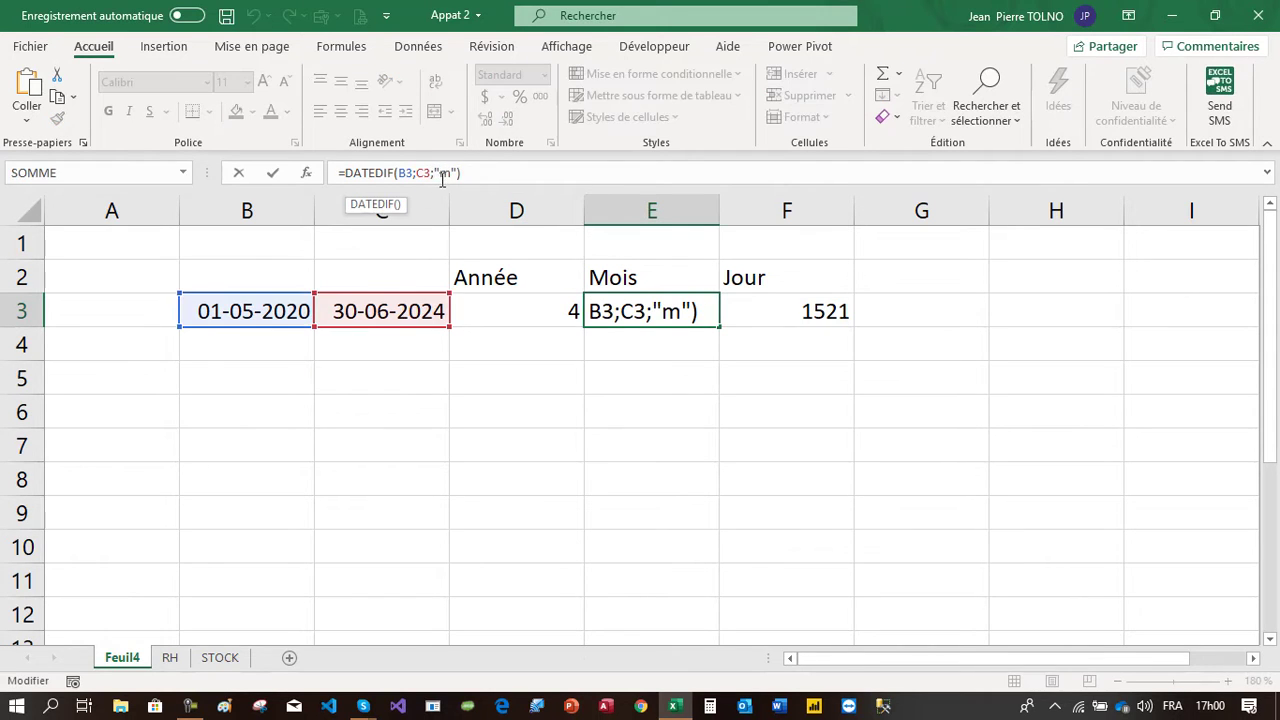
{"action": "type", "text": "y"}
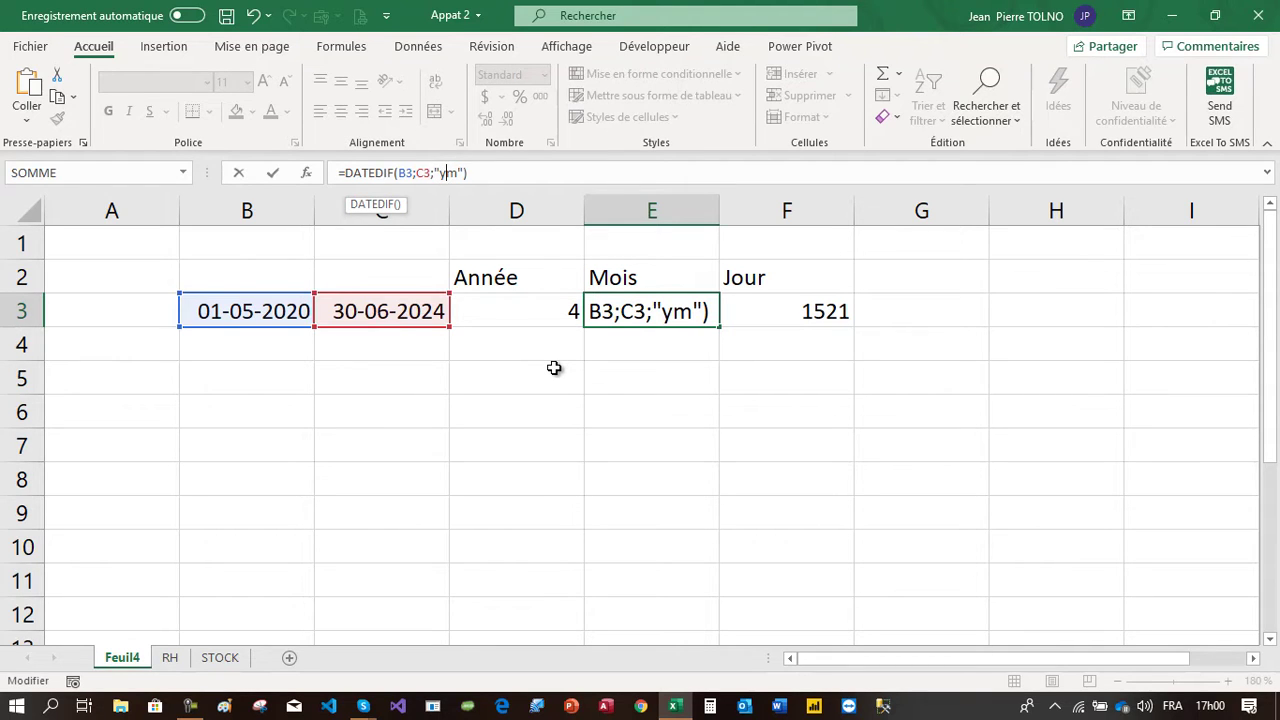
{"action": "key", "text": "Return"}
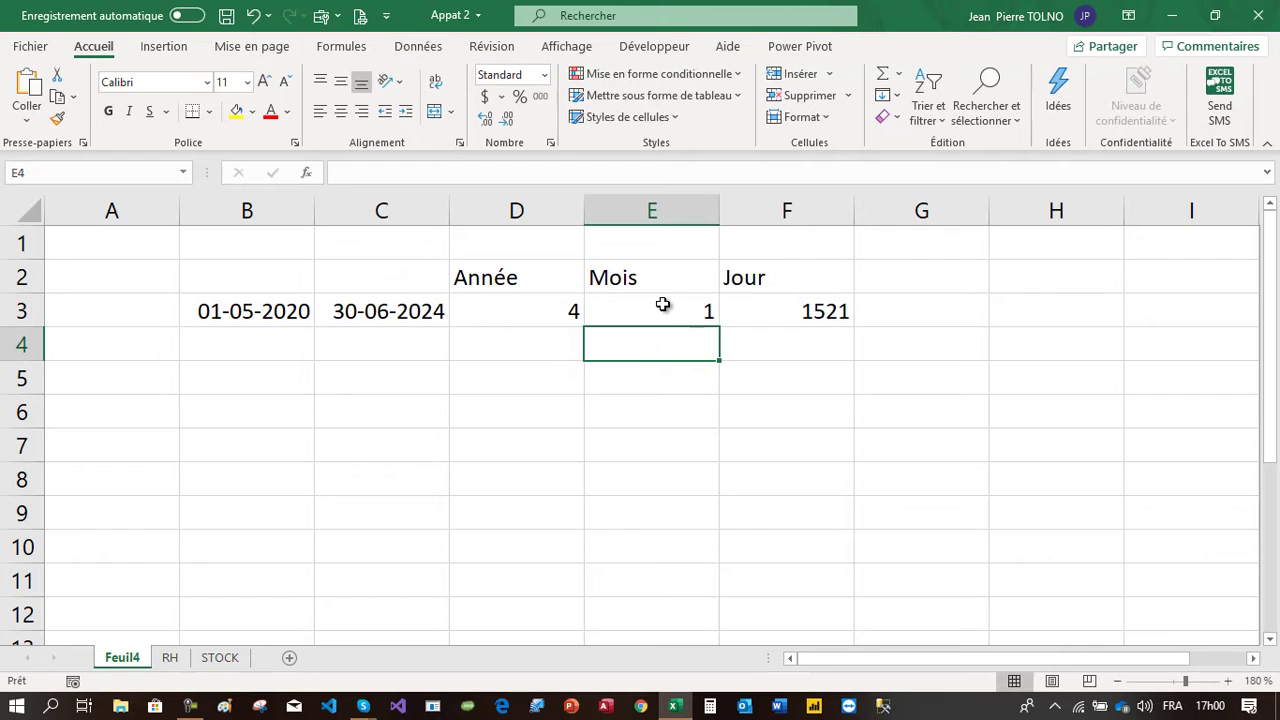
{"action": "left_click", "coordinate": [552, 312]}
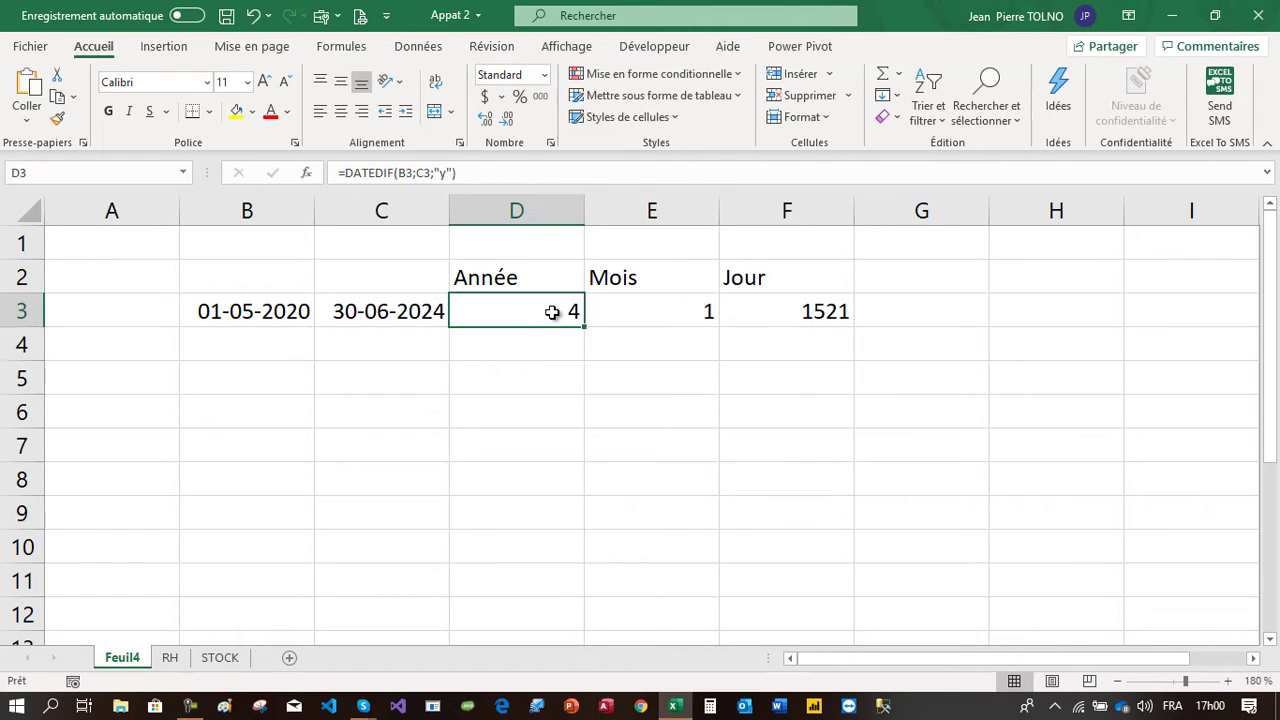
{"action": "left_click", "coordinate": [651, 310]}
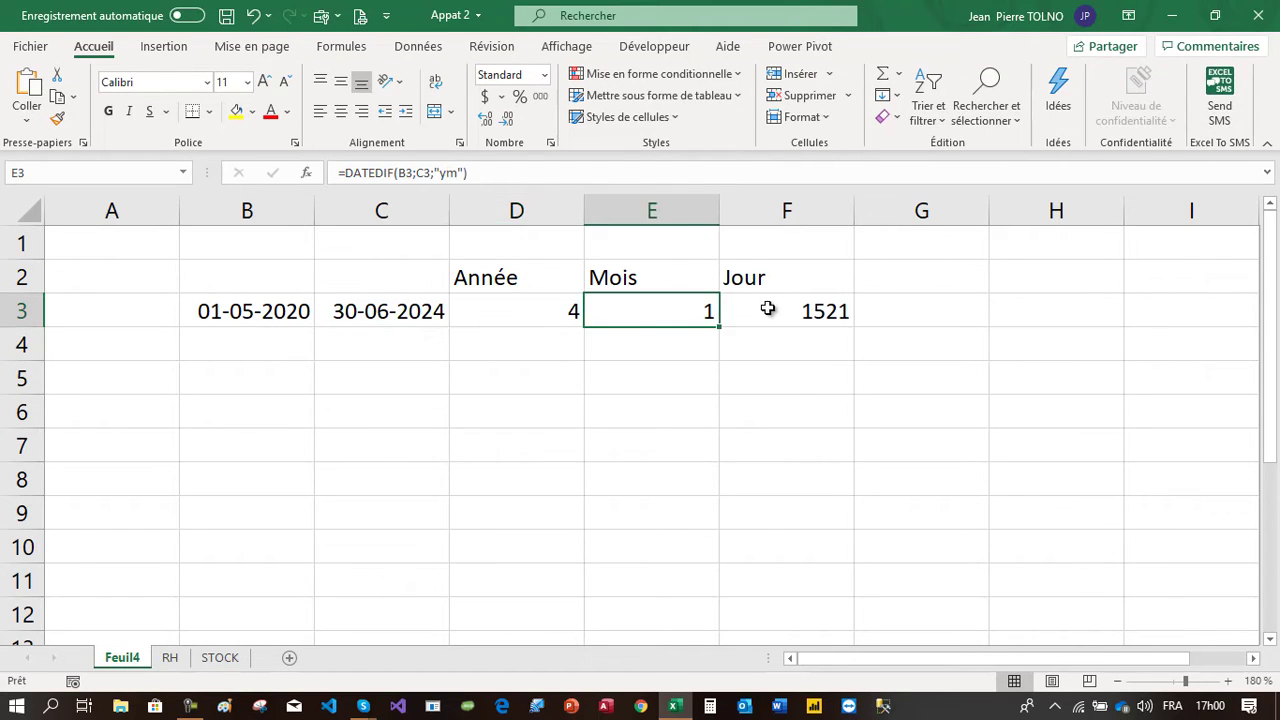
Change the unit in F3's DATEDIF formula to "md" so it returns the remaining days
{"action": "left_click", "coordinate": [779, 308]}
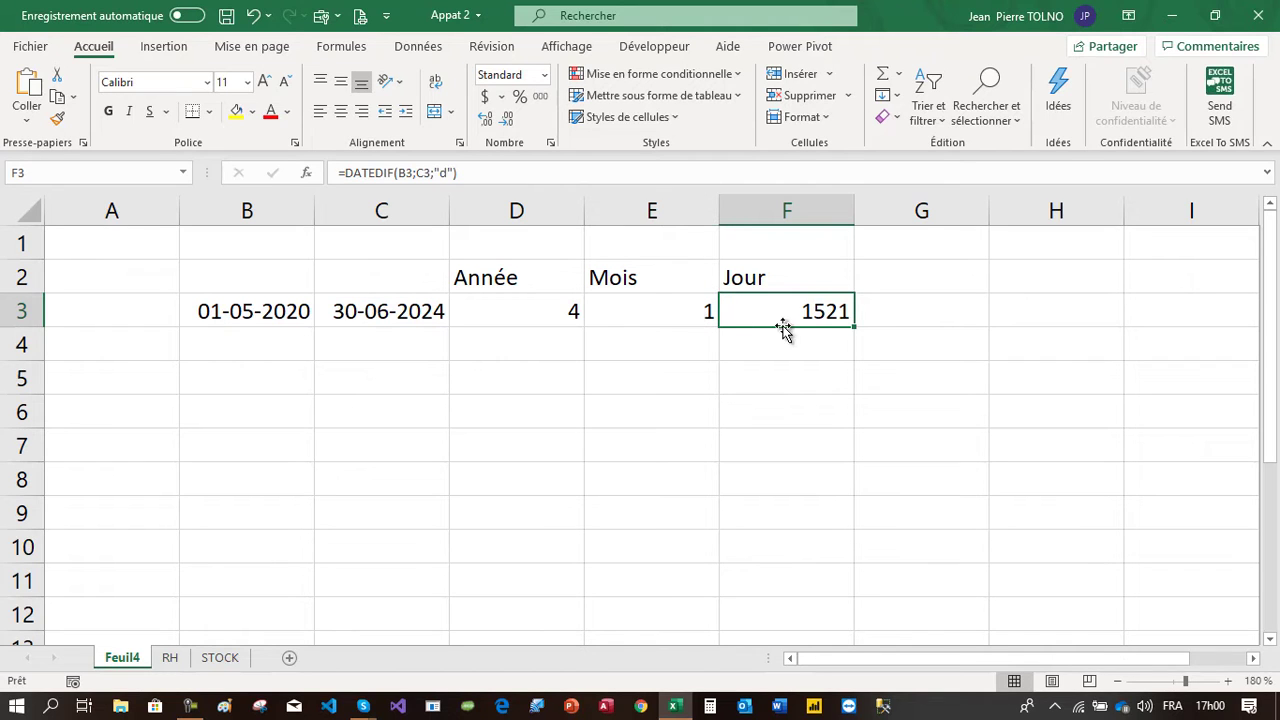
{"action": "left_click", "coordinate": [441, 173]}
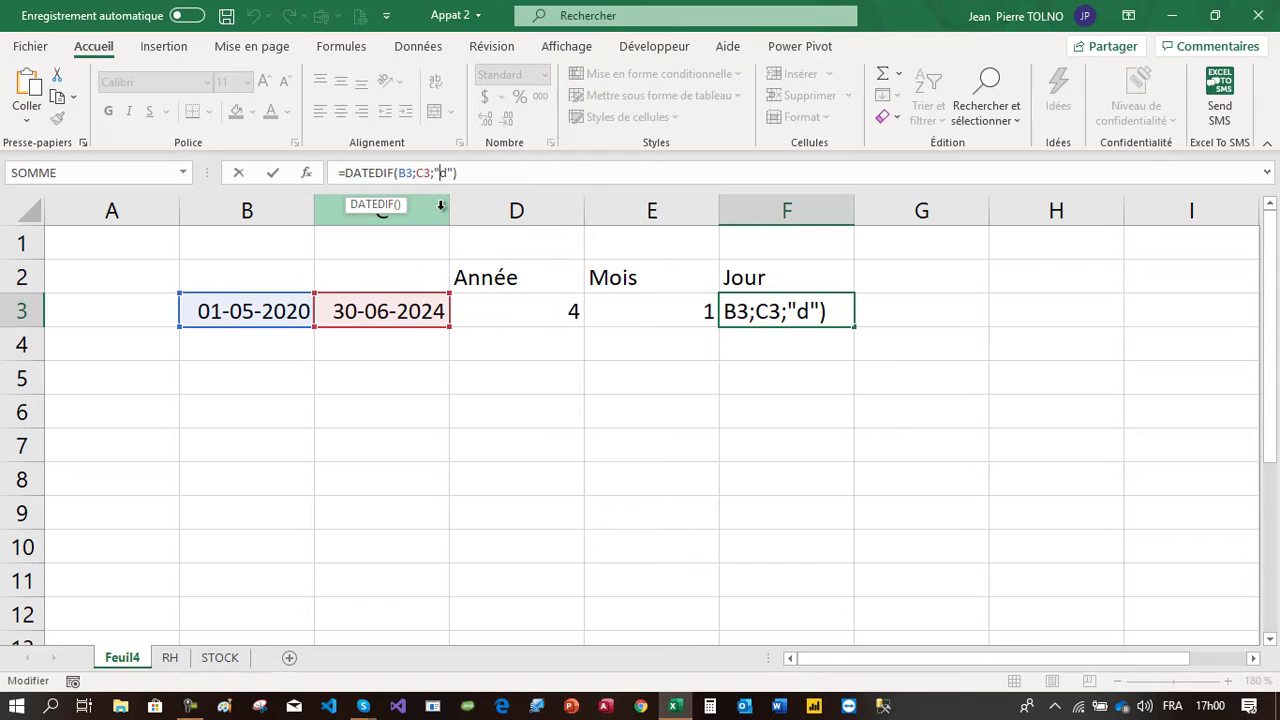
{"action": "type", "text": "m"}
{"action": "key", "text": "Return"}
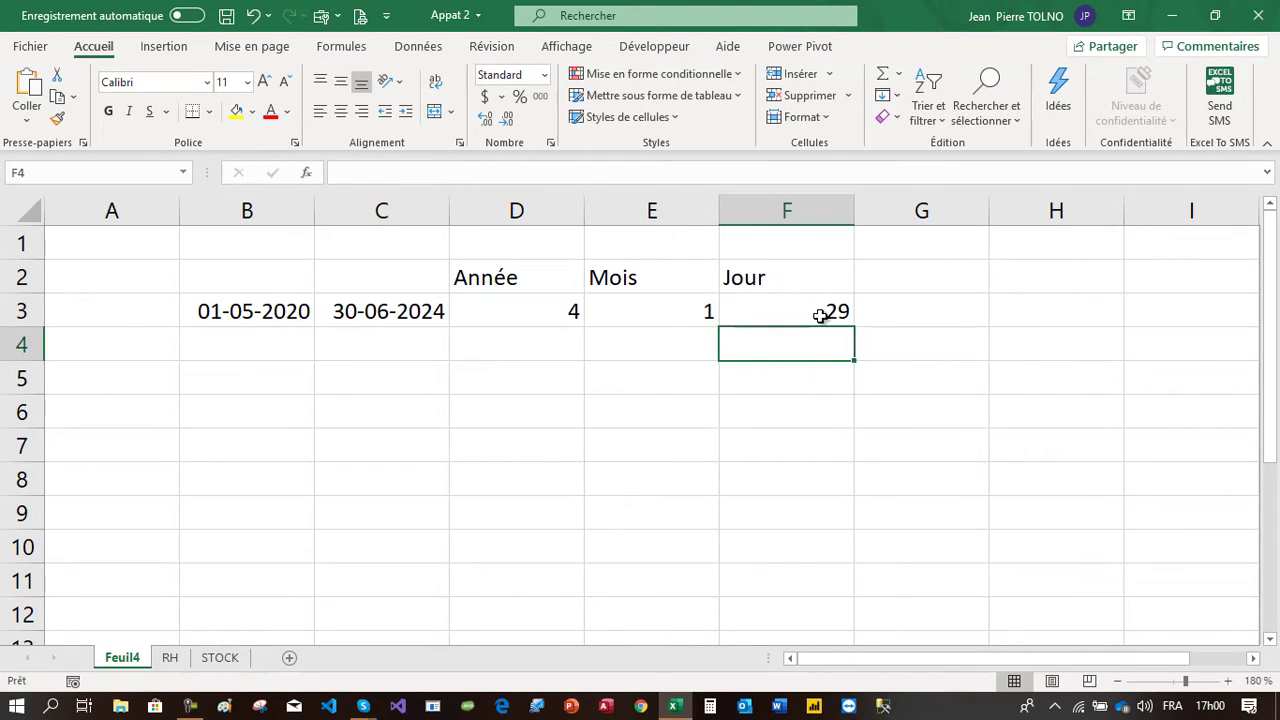
Replace the start date in B3 with 2/02/2016
{"action": "left_click_drag", "start_coordinate": [823, 320], "coordinate": [811, 449]}
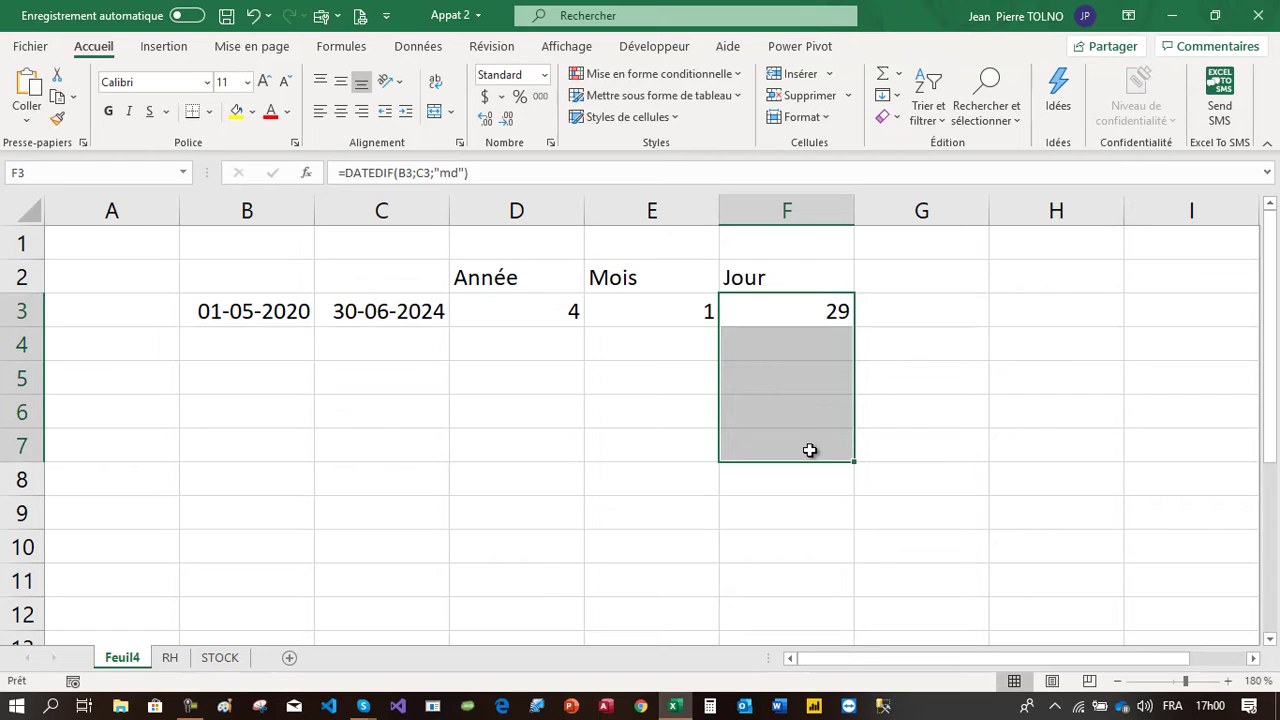
{"action": "left_click", "coordinate": [268, 311]}
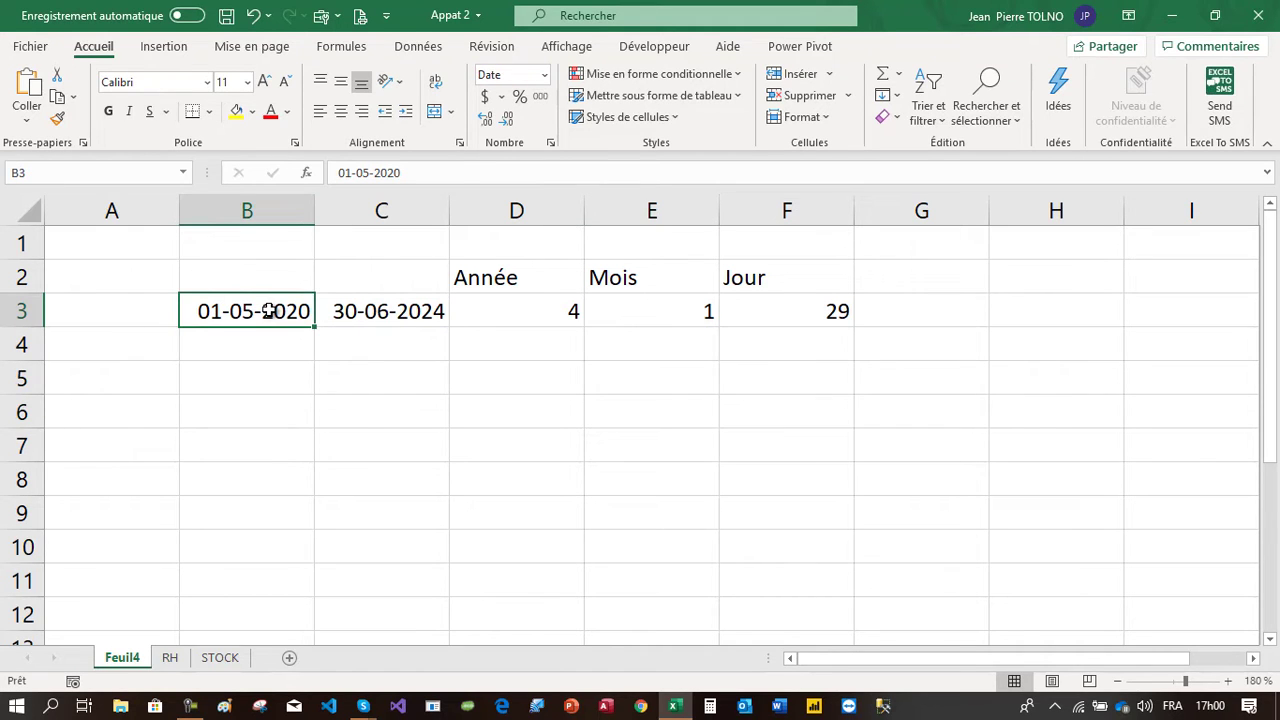
{"action": "type", "text": "2/02/2020"}
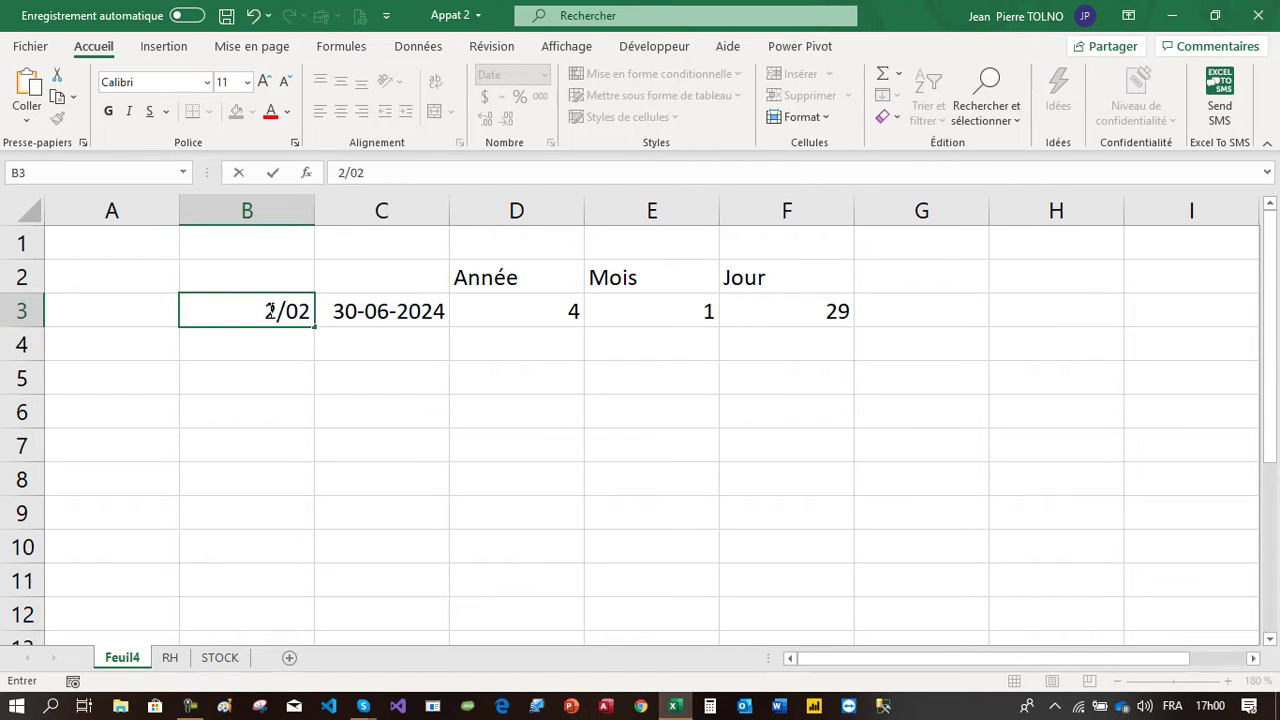
{"action": "key", "text": "BackSpace"}
{"action": "key", "text": "BackSpace"}
{"action": "type", "text": "16"}
{"action": "key", "text": "Return"}
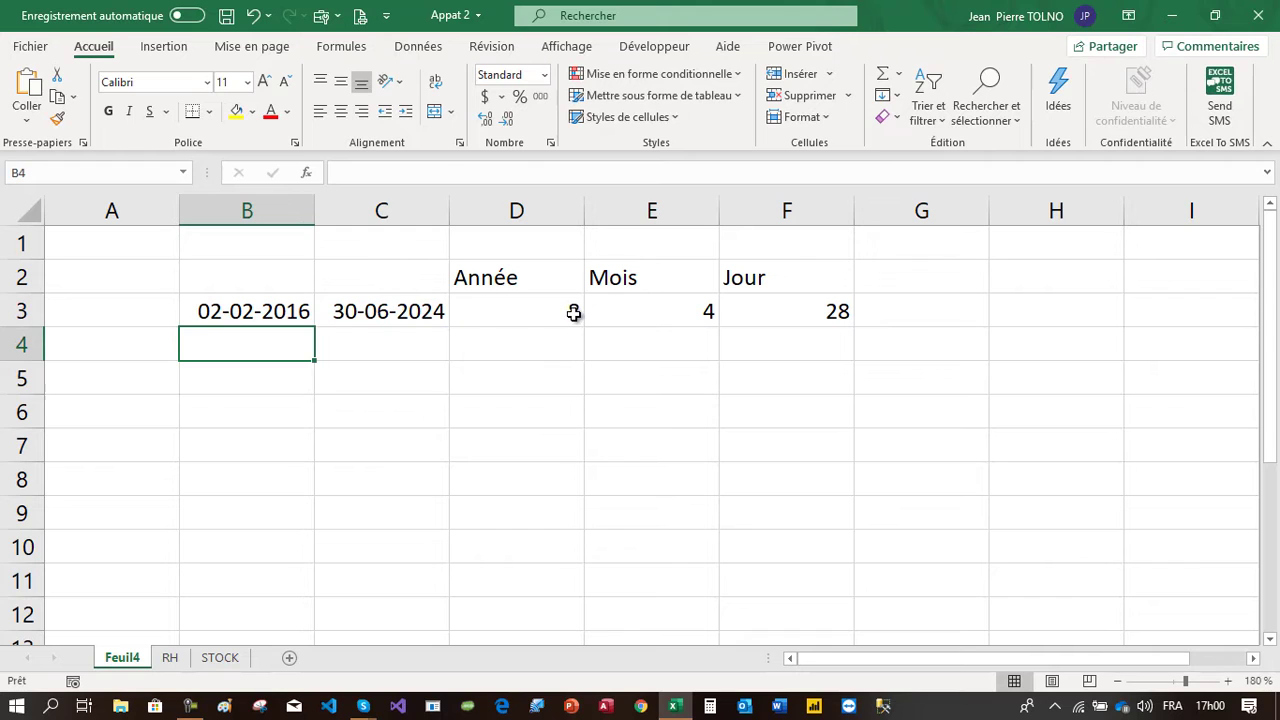
Review the Année, Mois and Jour result cells for the new start date
{"action": "left_click", "coordinate": [573, 313]}
{"action": "left_click", "coordinate": [670, 310]}
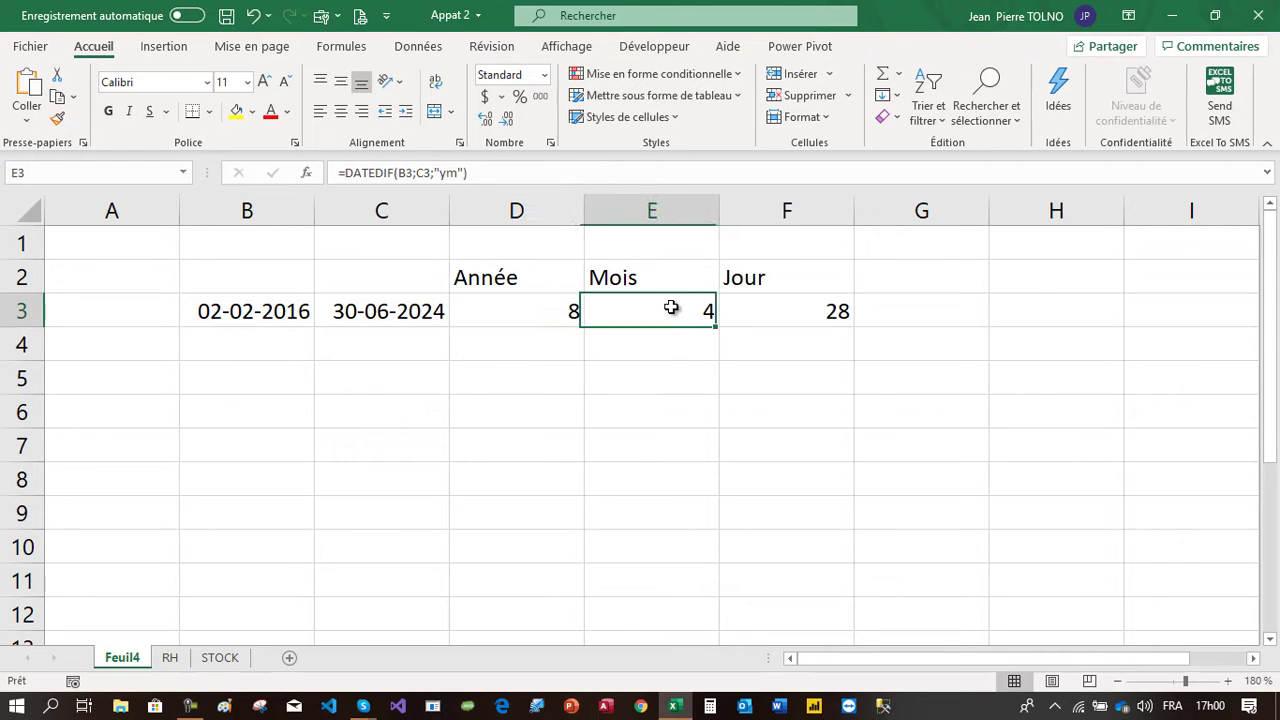
{"action": "double_click", "coordinate": [793, 313]}
{"action": "key", "text": "Return"}
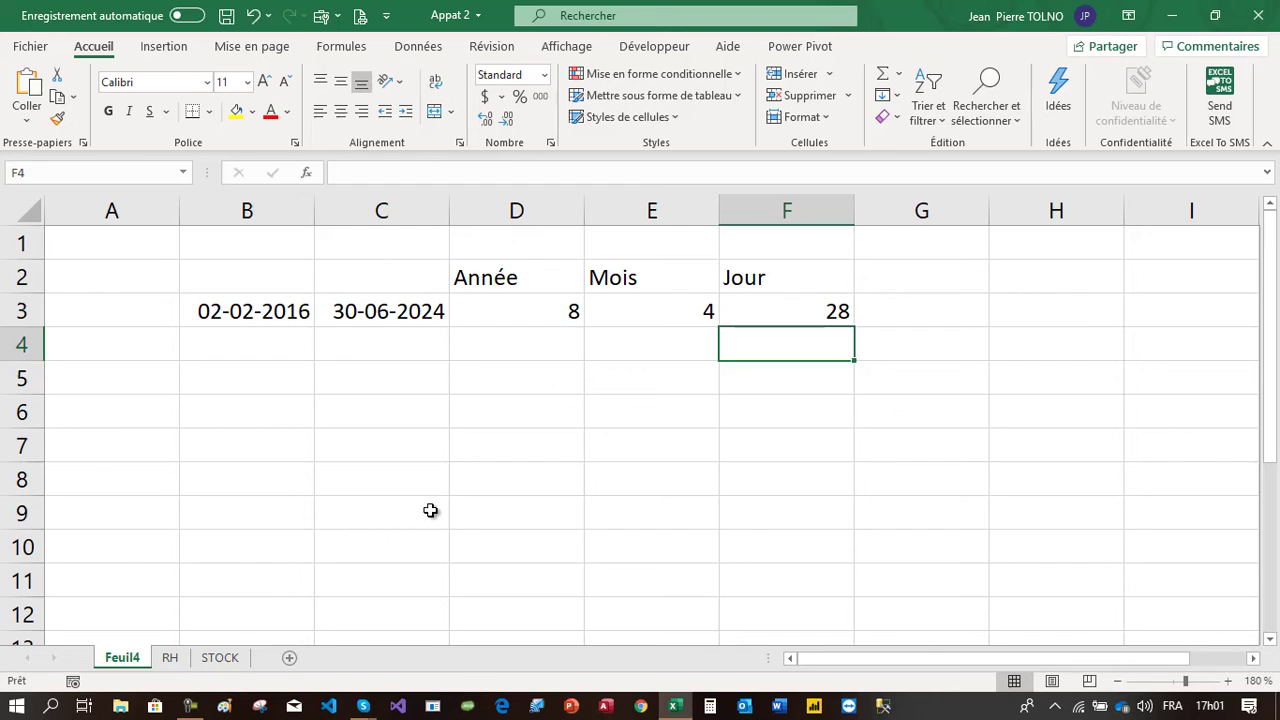
{"action": "left_click_drag", "start_coordinate": [260, 250], "coordinate": [770, 585]}
Switch to the RH sheet, zoom in and examine the employee table with hire dates
{"action": "left_click", "coordinate": [170, 657]}
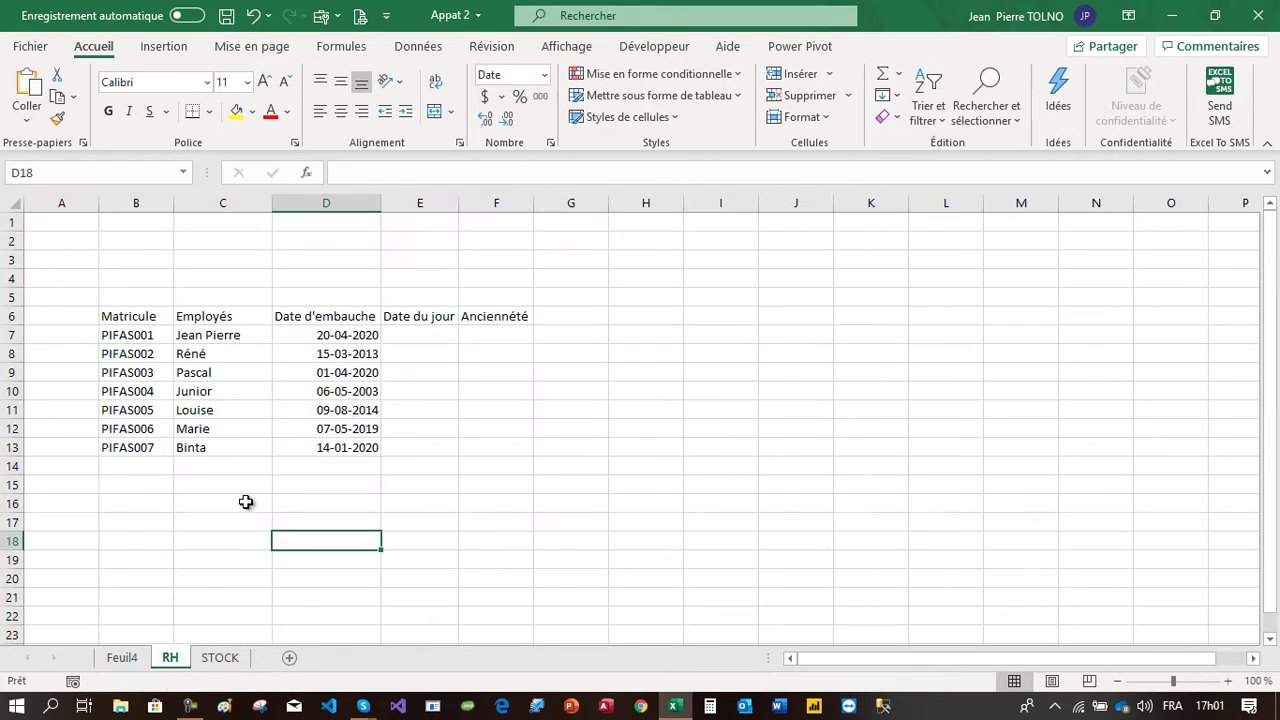
{"action": "left_click", "coordinate": [433, 372]}
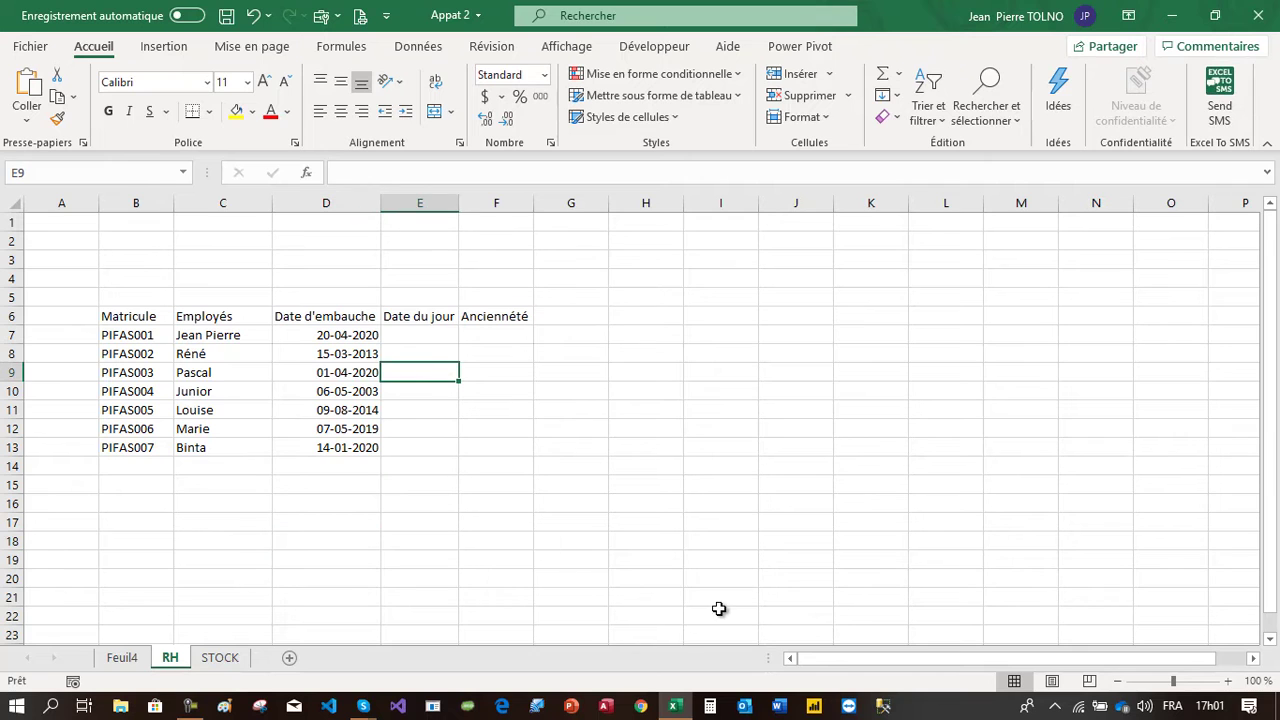
{"action": "left_click", "coordinate": [1228, 681]}
{"action": "left_click", "coordinate": [1228, 681]}
{"action": "left_click", "coordinate": [1228, 681]}
{"action": "left_click", "coordinate": [1228, 681]}
{"action": "left_click", "coordinate": [1228, 681]}
{"action": "left_click", "coordinate": [1228, 681]}
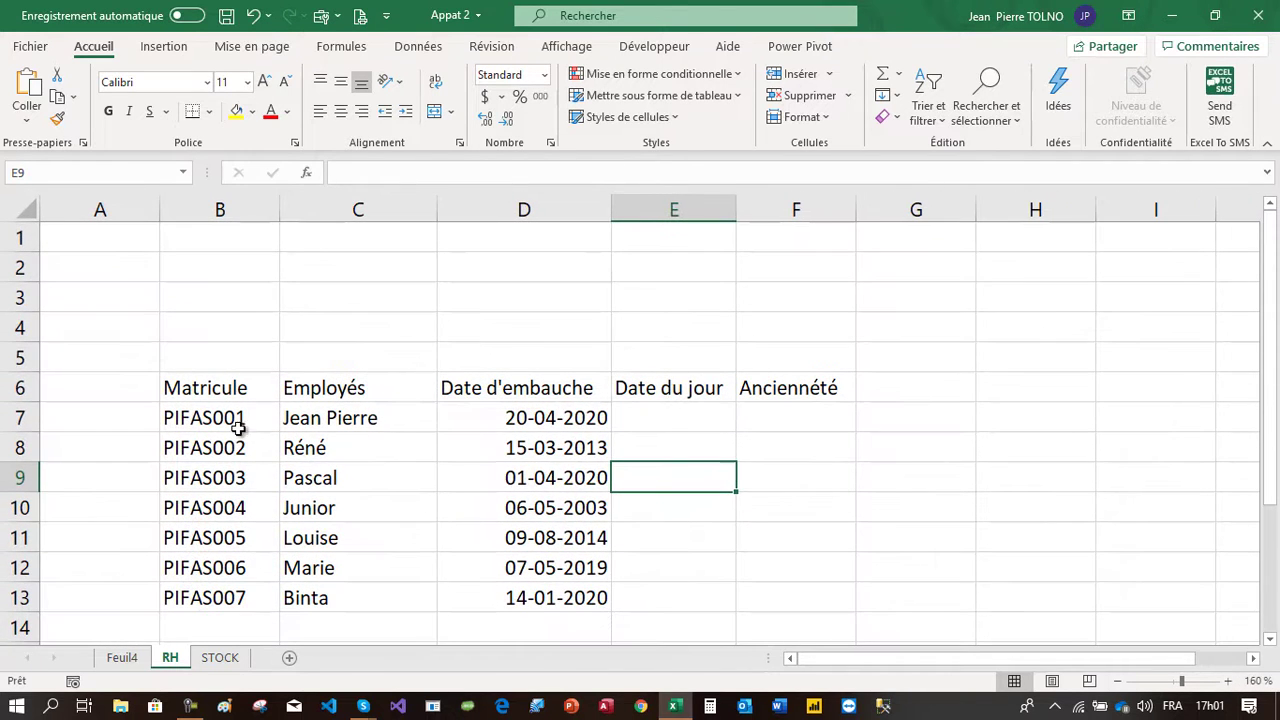
{"action": "left_click_drag", "start_coordinate": [243, 389], "coordinate": [243, 492]}
{"action": "left_click", "coordinate": [339, 400]}
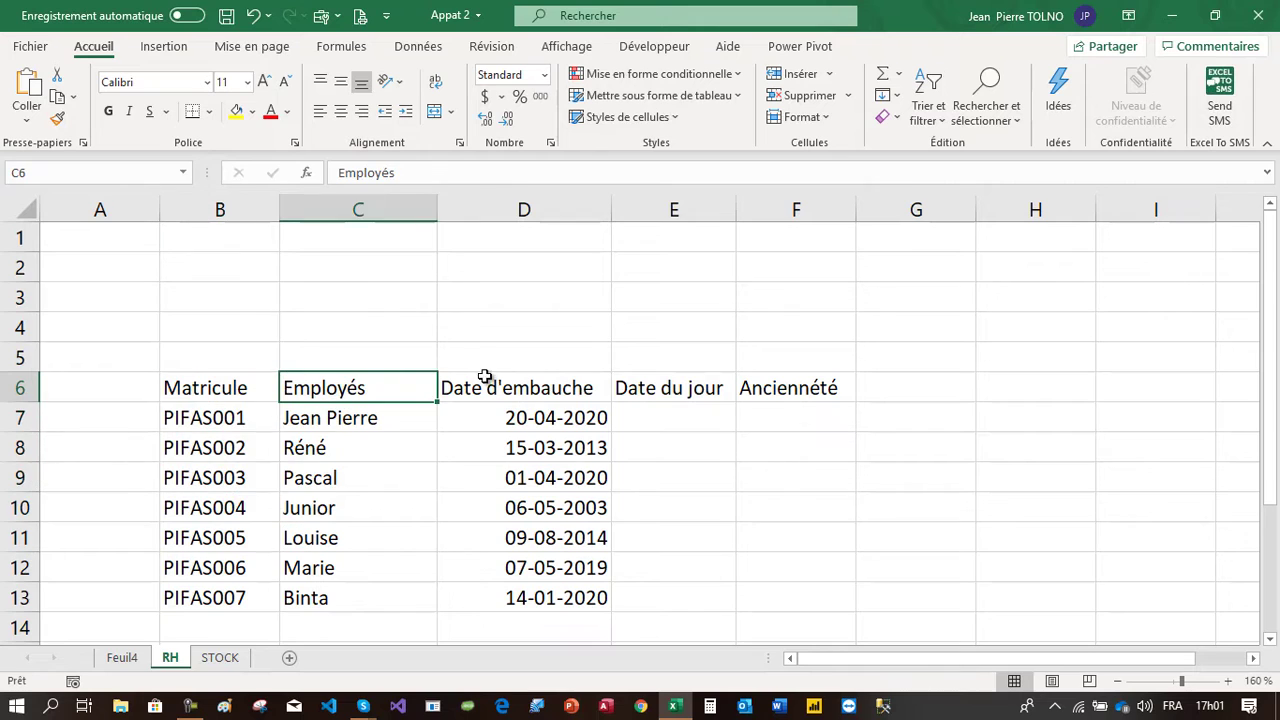
{"action": "left_click", "coordinate": [520, 387]}
{"action": "left_click_drag", "start_coordinate": [707, 402], "coordinate": [700, 494]}
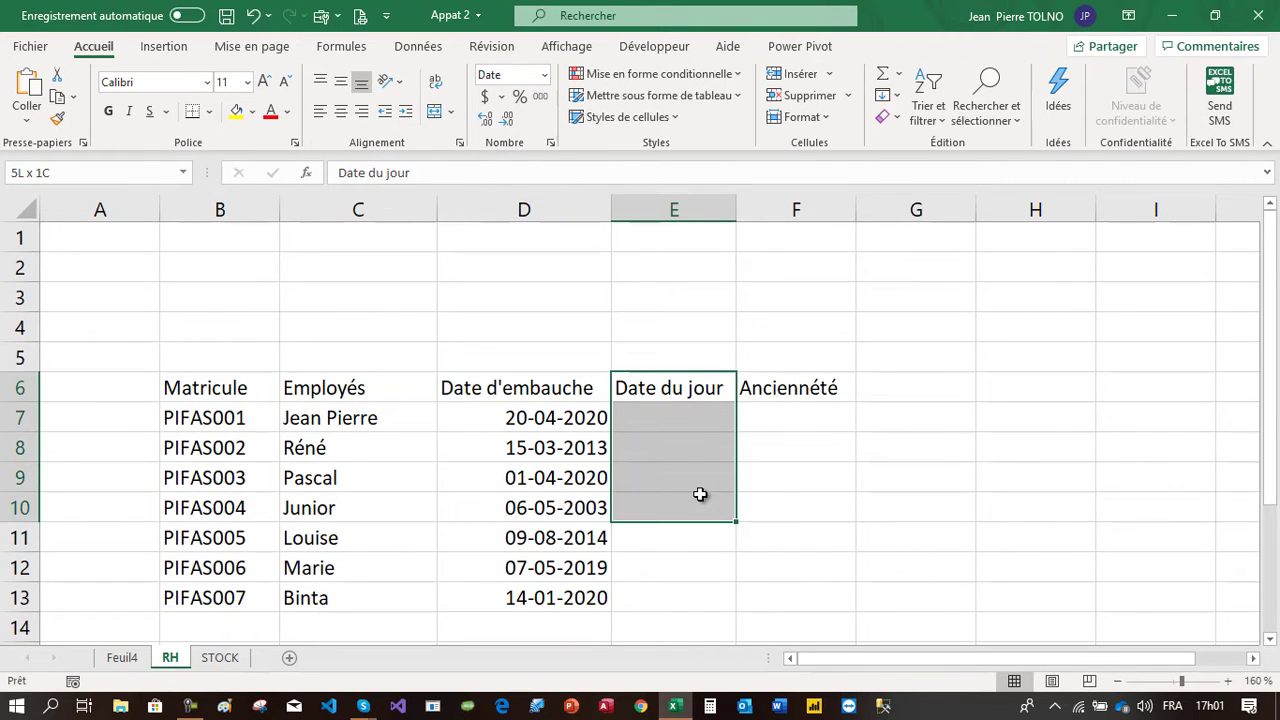
{"action": "left_click", "coordinate": [757, 424]}
{"action": "left_click", "coordinate": [218, 393]}
{"action": "scroll", "coordinate": [220, 392], "scroll_direction": "down", "scroll_amount": 1}
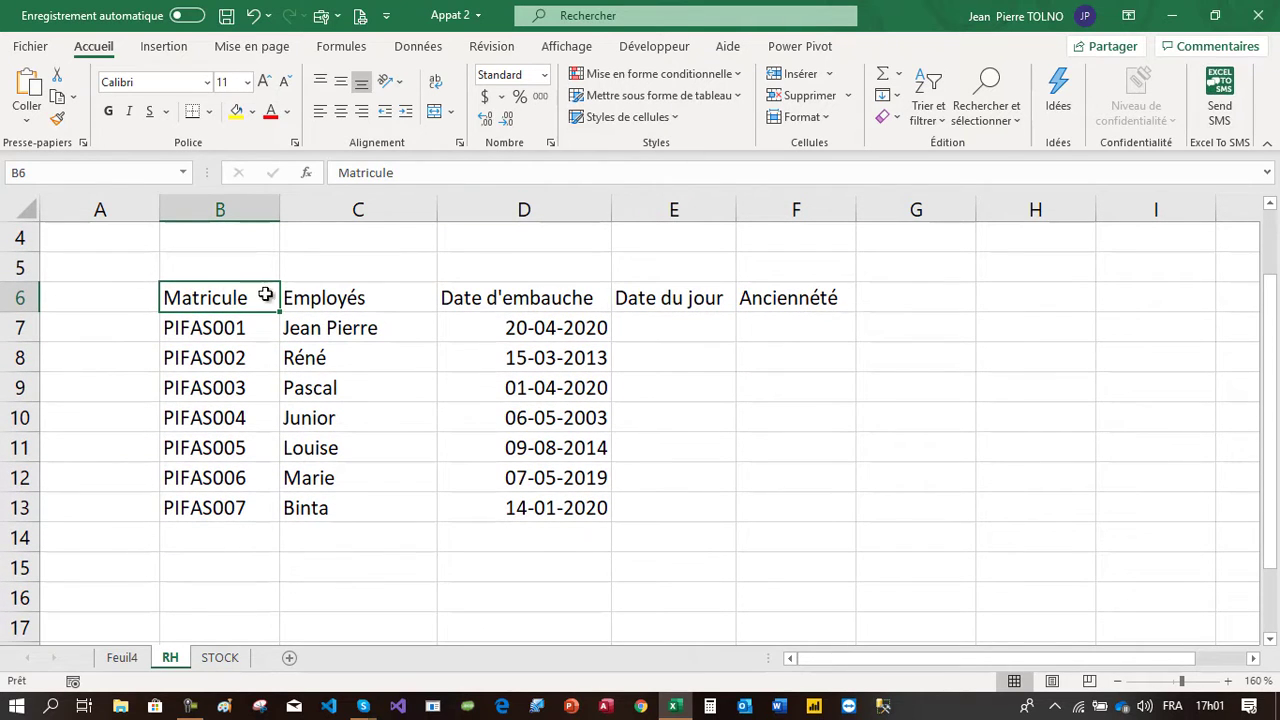
Format the range B6:F13 as a table with headers using a medium grey table style
{"action": "left_click_drag", "start_coordinate": [220, 294], "coordinate": [797, 513]}
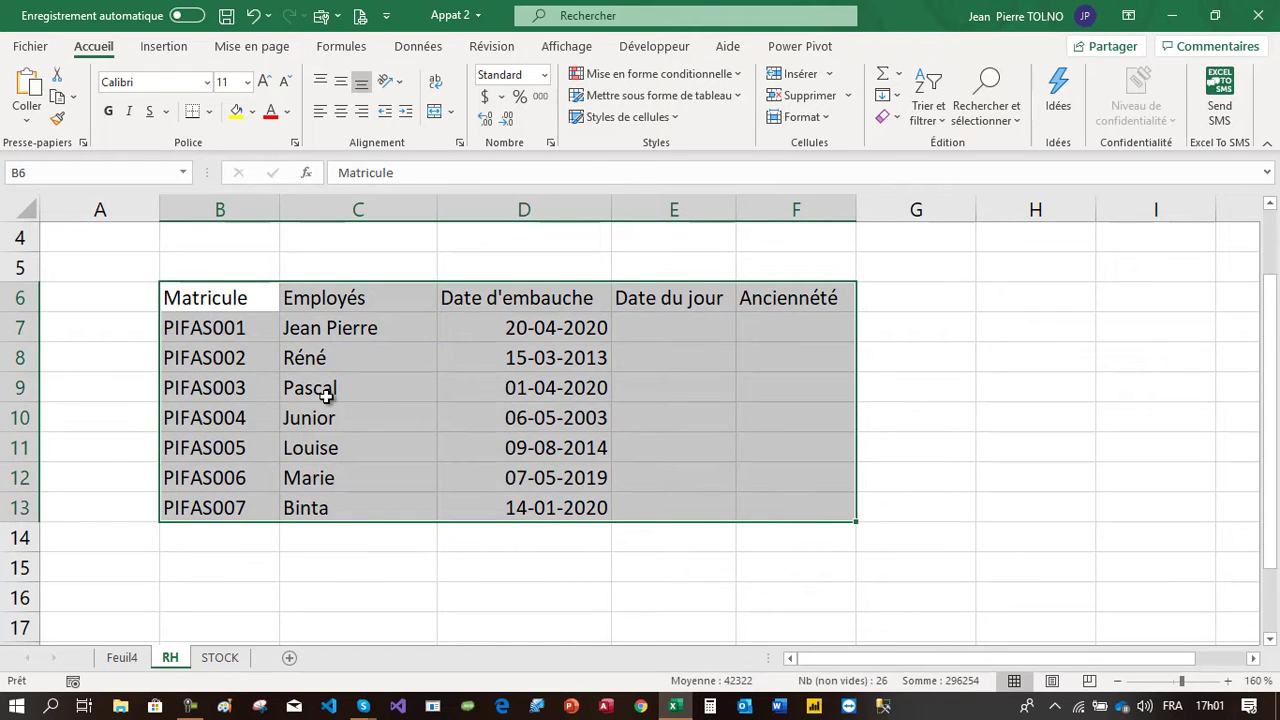
{"action": "left_click", "coordinate": [336, 395]}
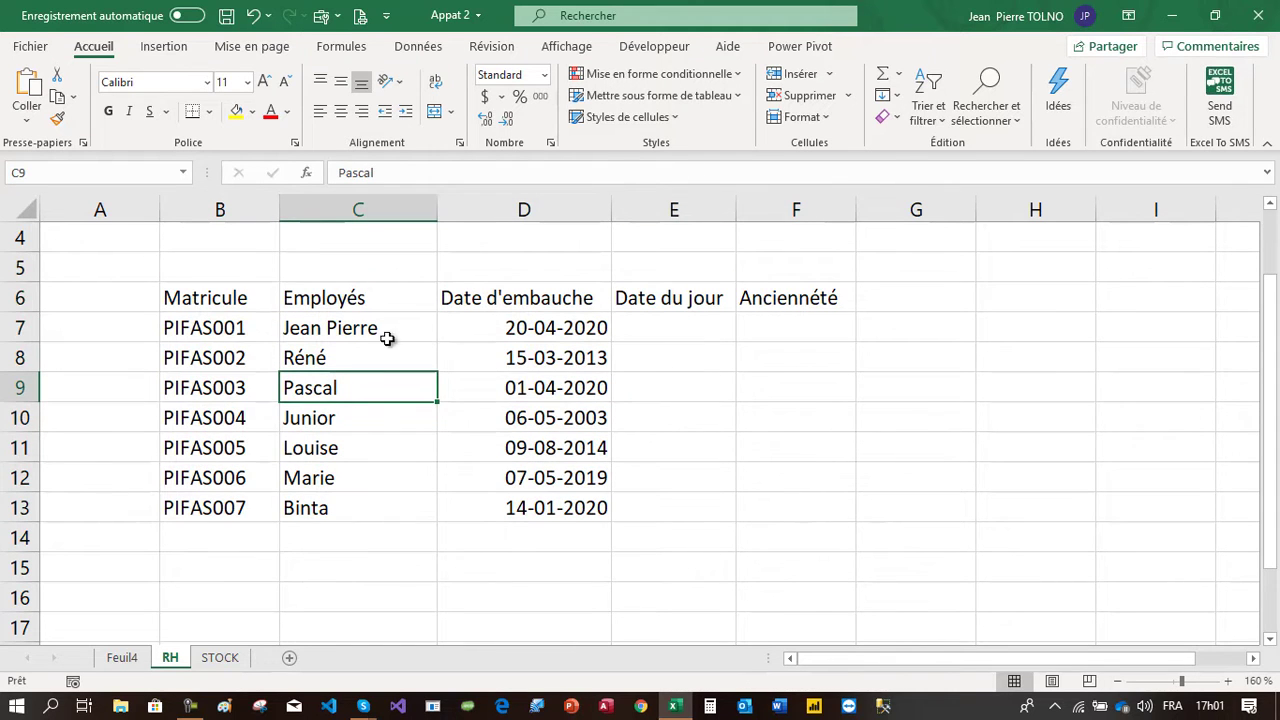
{"action": "left_click", "coordinate": [670, 96]}
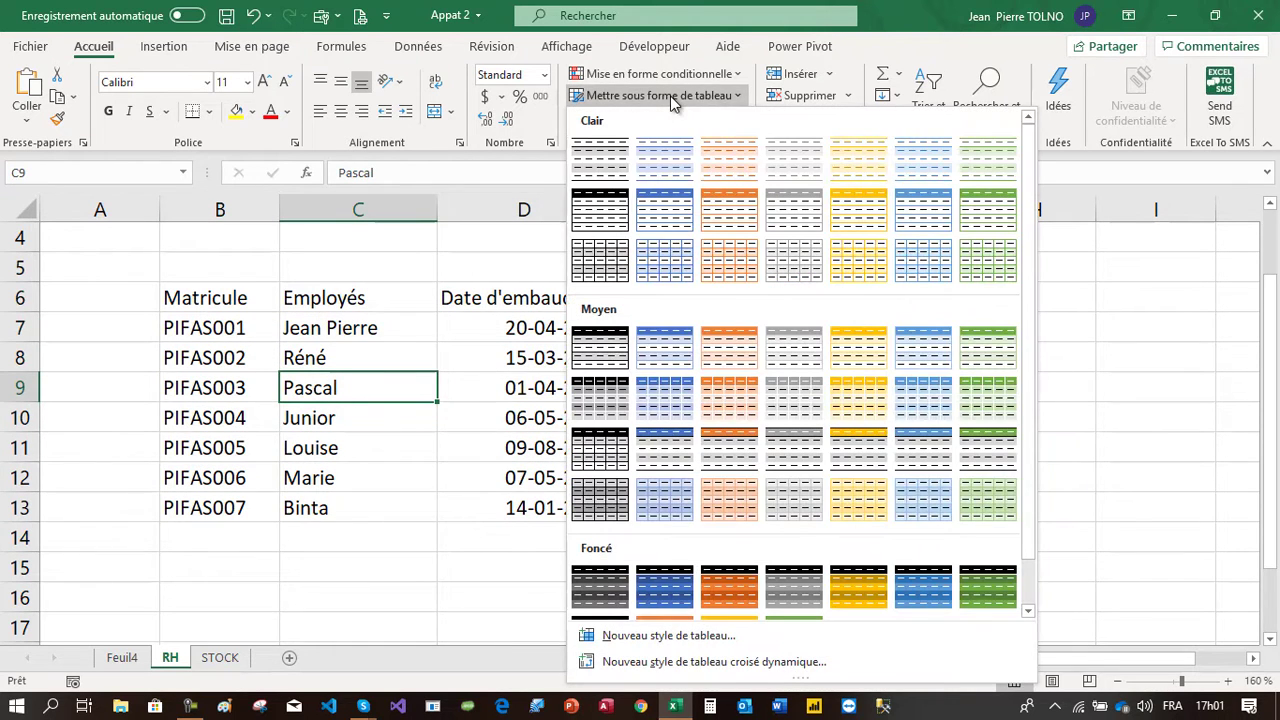
{"action": "left_click", "coordinate": [599, 398]}
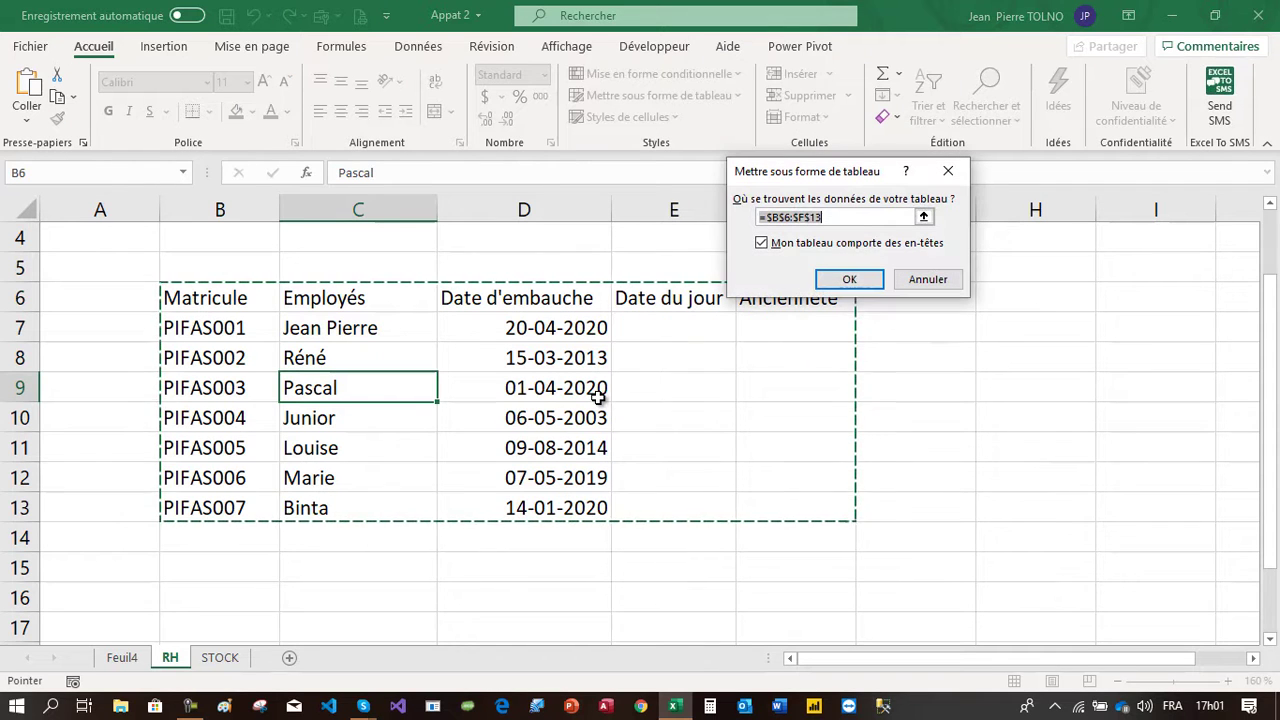
{"action": "left_click", "coordinate": [852, 280]}
Widen the Date du jour column E to fit its header
{"action": "left_click", "coordinate": [677, 332]}
{"action": "double_click", "coordinate": [740, 209]}
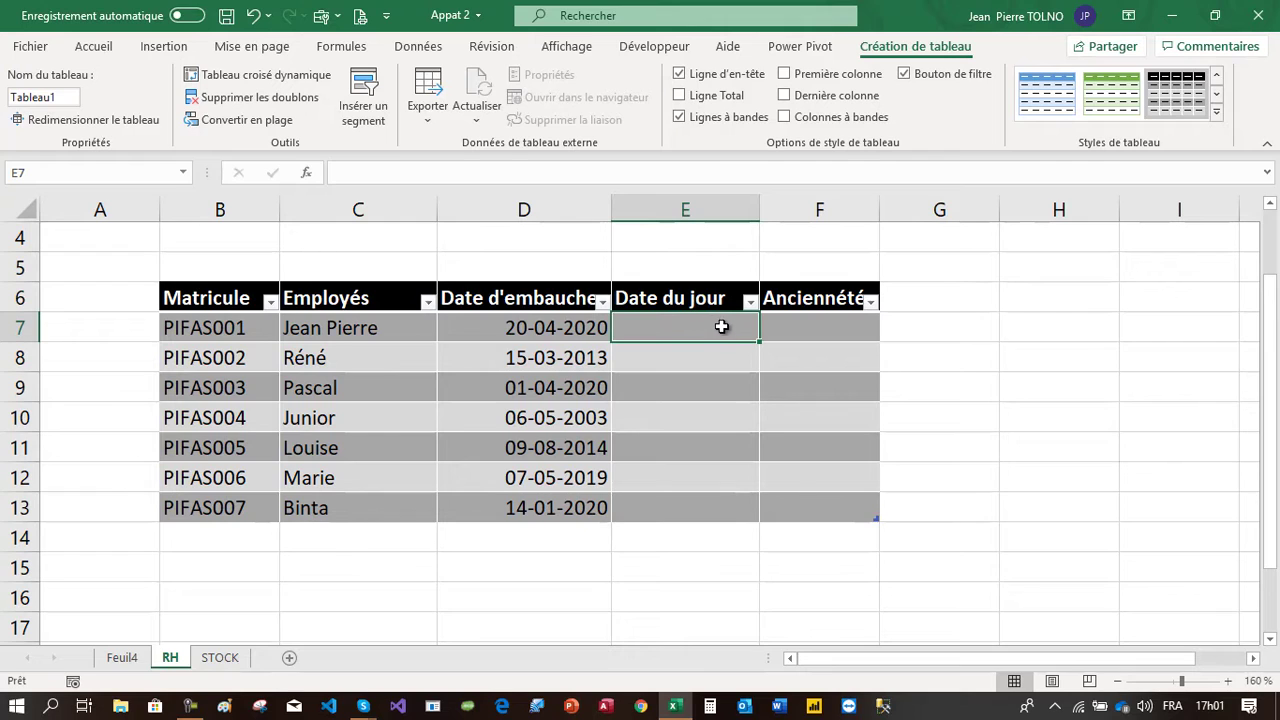
{"action": "left_click_drag", "start_coordinate": [745, 513], "coordinate": [745, 513]}
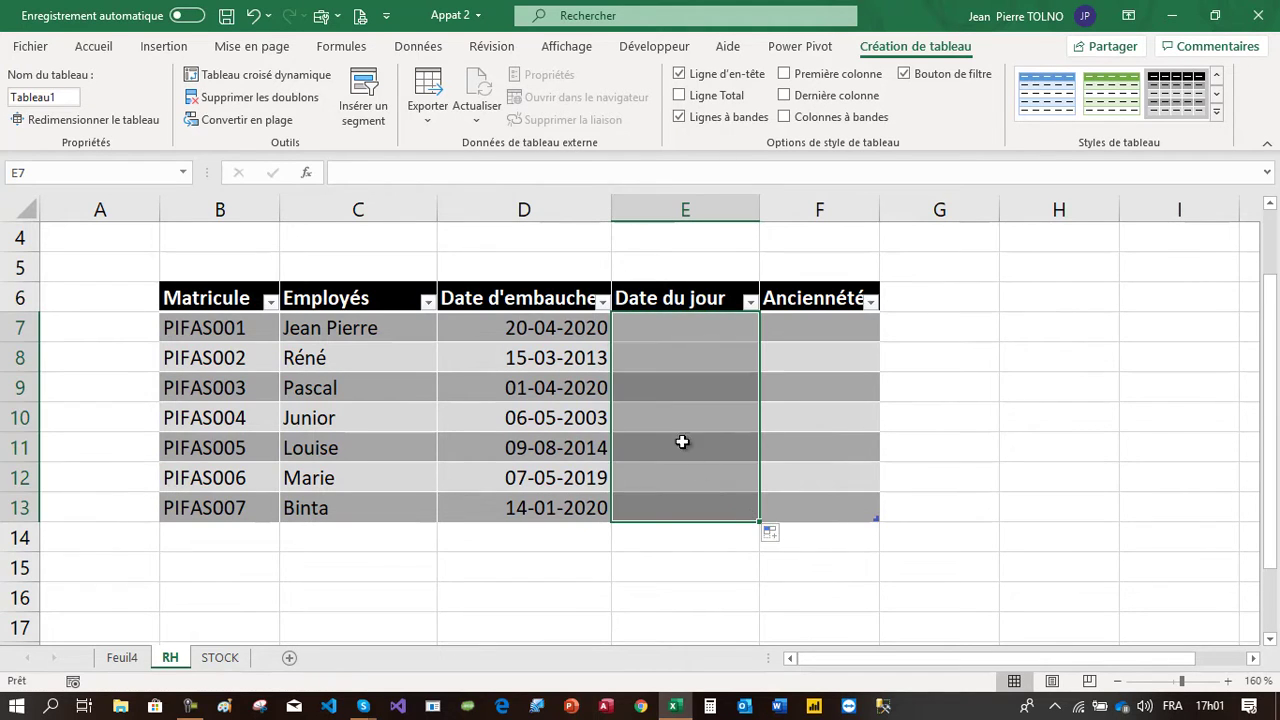
Enter =AUJOURDHUI() in E7 so the Date du jour column shows today's date
{"action": "left_click", "coordinate": [680, 328]}
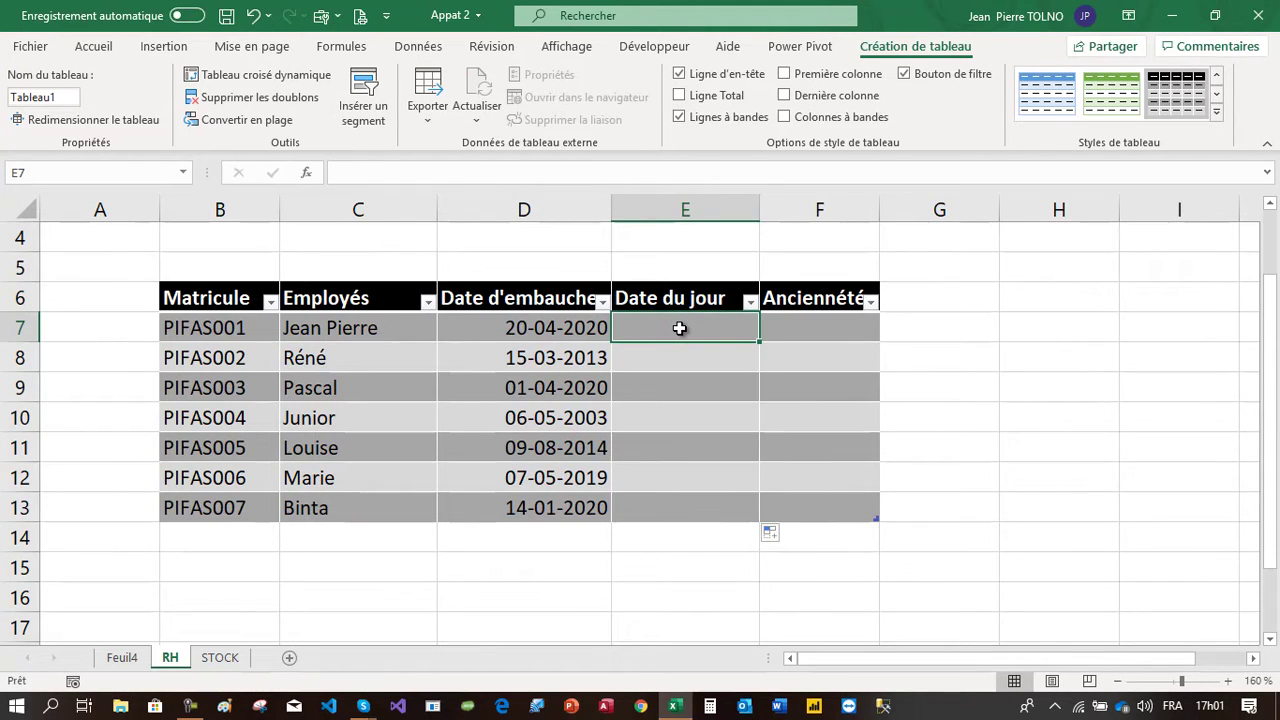
{"action": "type", "text": "=AUJOURDHUI()"}
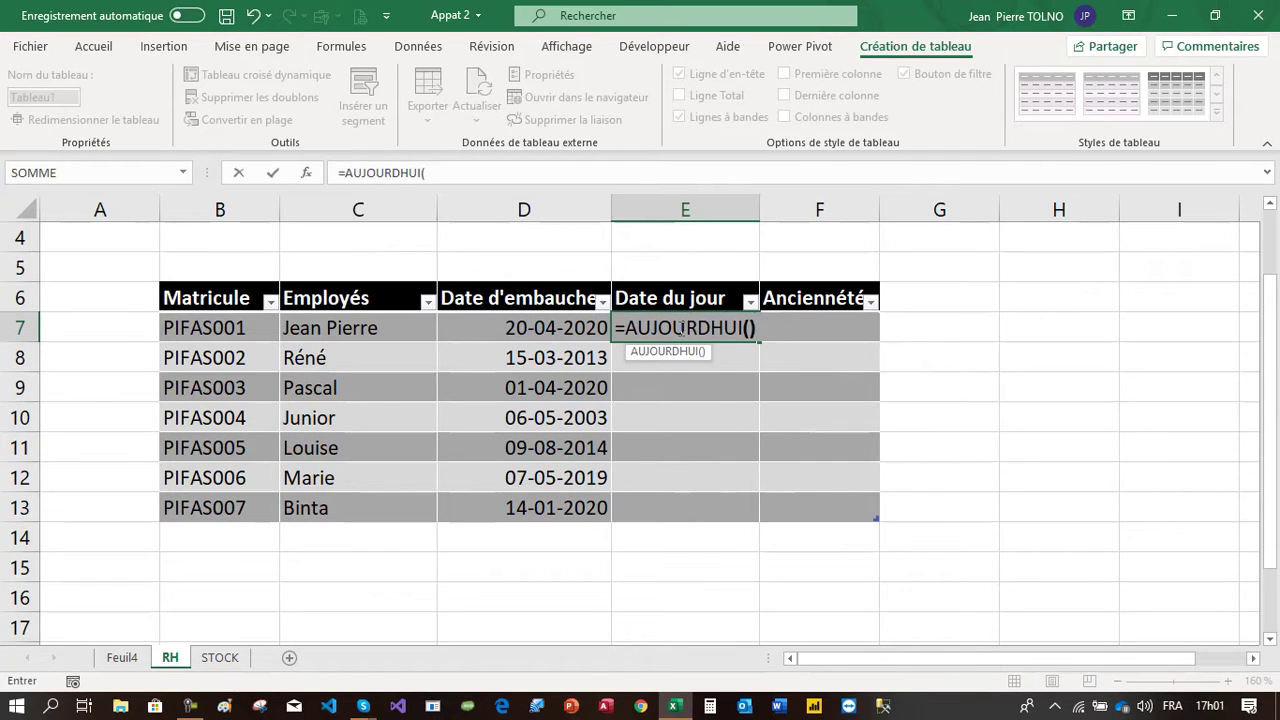
{"action": "key", "text": "Return"}
{"action": "left_click_drag", "start_coordinate": [705, 333], "coordinate": [712, 480]}
{"action": "left_click", "coordinate": [680, 331]}
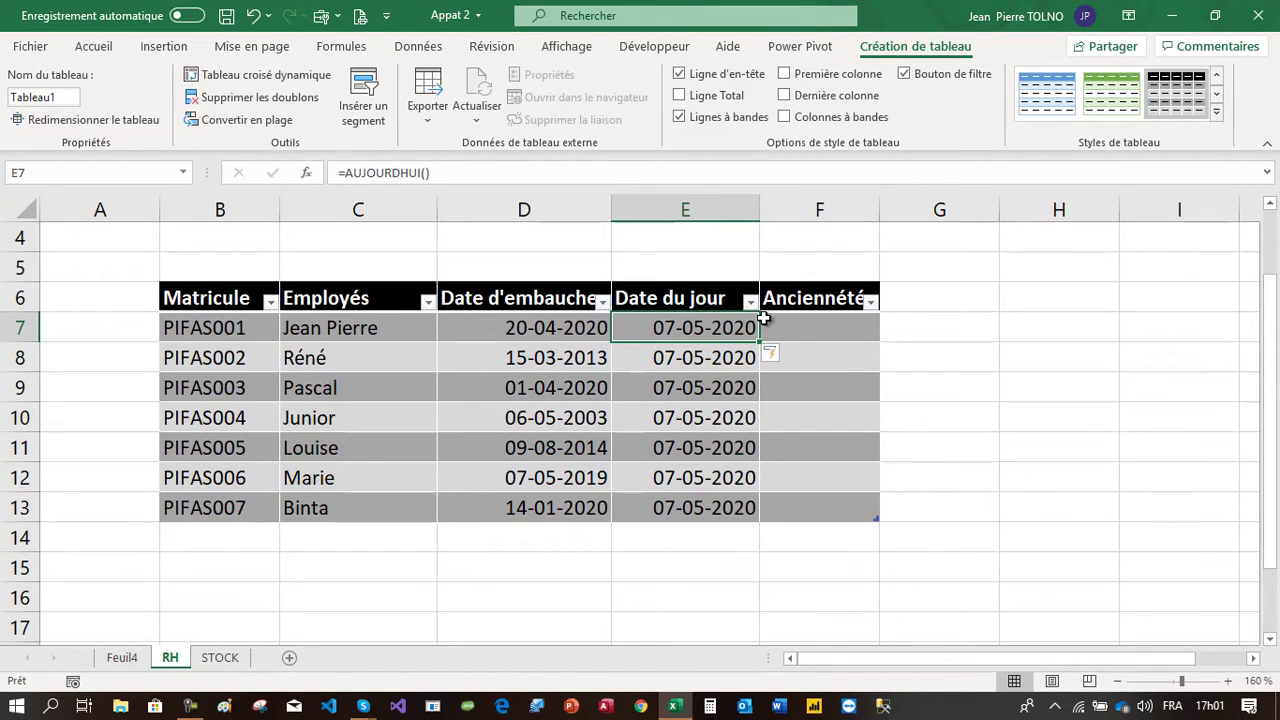
Widen the Ancienneté column F
{"action": "left_click_drag", "start_coordinate": [882, 209], "coordinate": [1100, 265]}
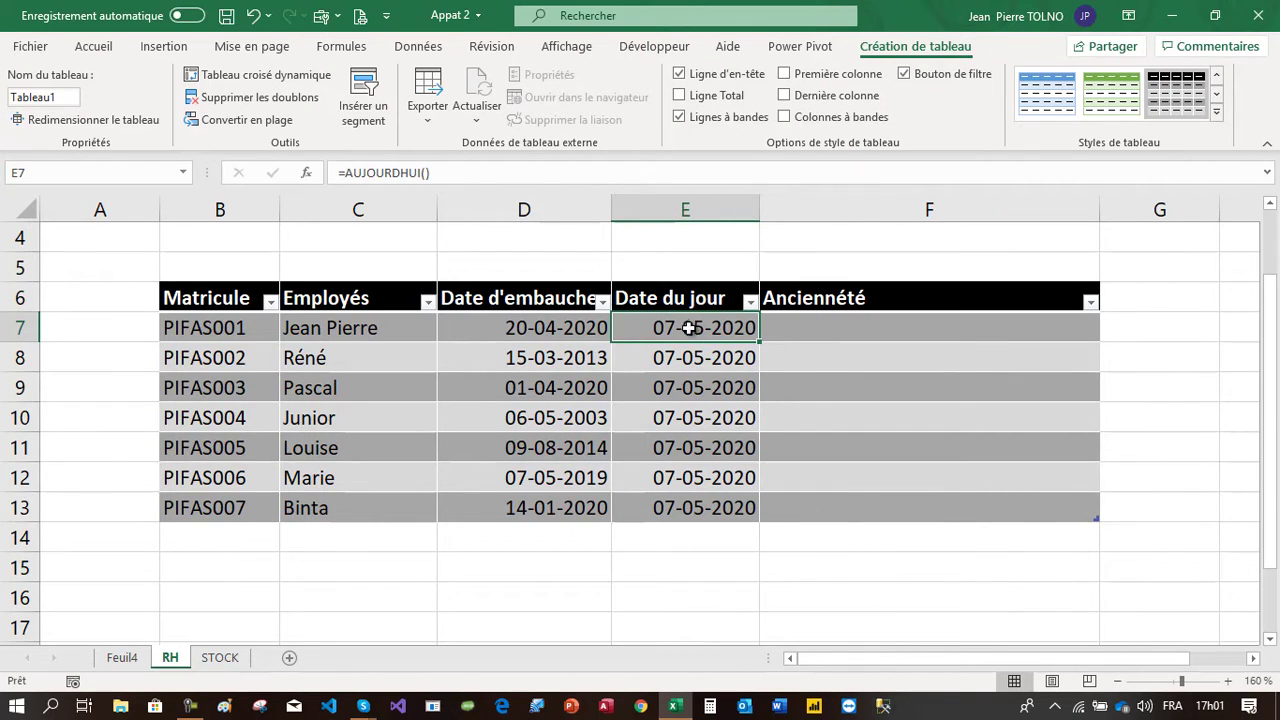
{"action": "left_click_drag", "start_coordinate": [551, 331], "coordinate": [673, 327]}
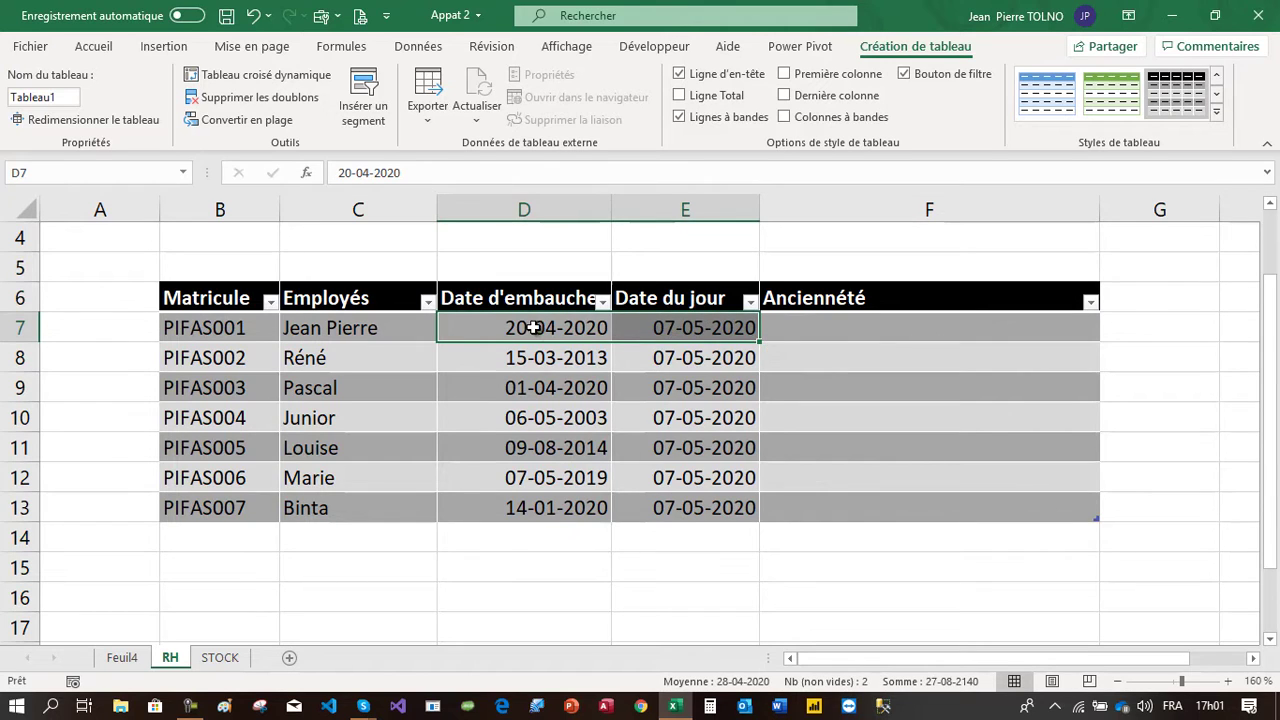
{"action": "left_click", "coordinate": [834, 325]}
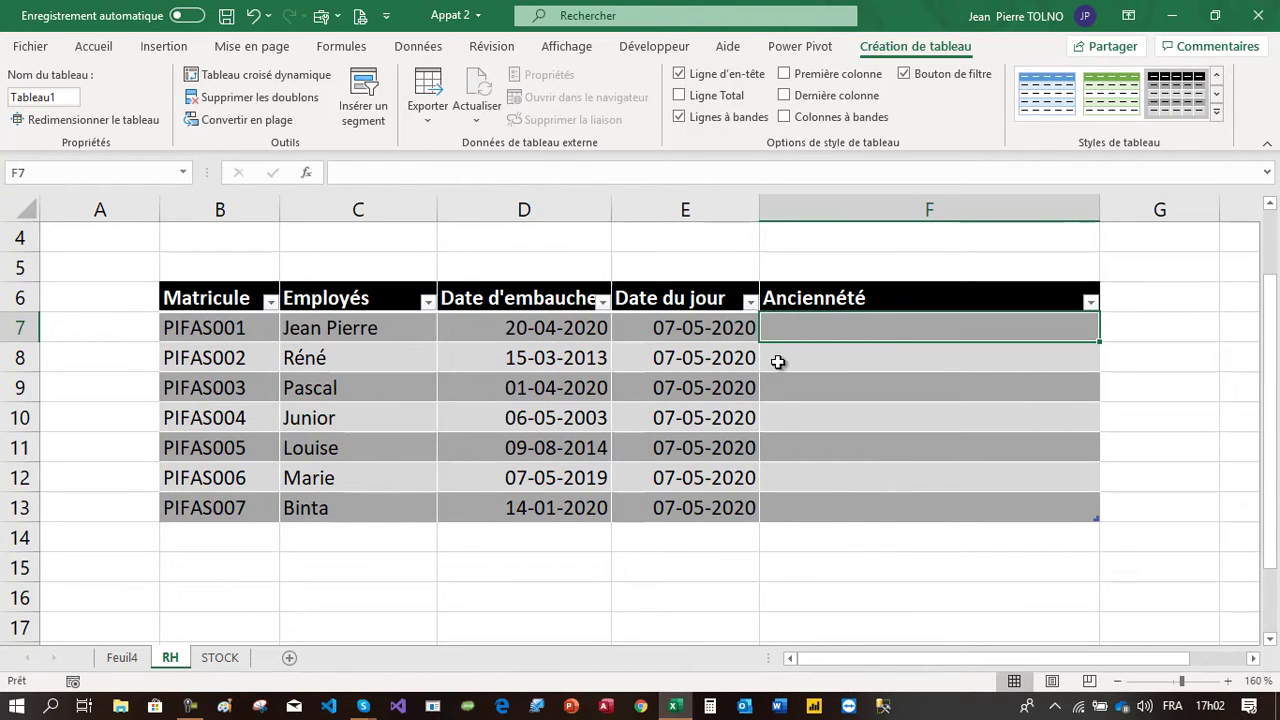
Enter =DATEDIF([@[Date d'embauche]];[@[Date du jour]];"y") in F7 to compute each employee's seniority in years
{"action": "left_click_drag", "start_coordinate": [667, 316], "coordinate": [663, 525]}
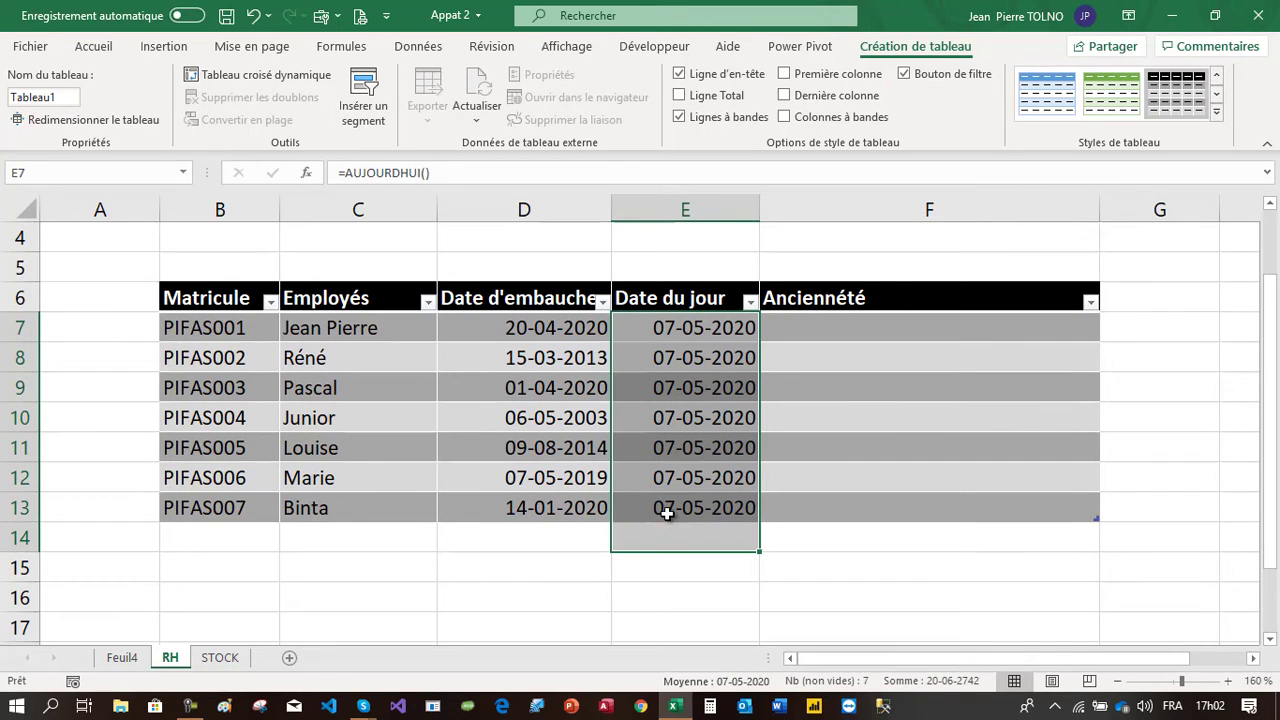
{"action": "left_click", "coordinate": [838, 331]}
{"action": "type", "text": "=da"}
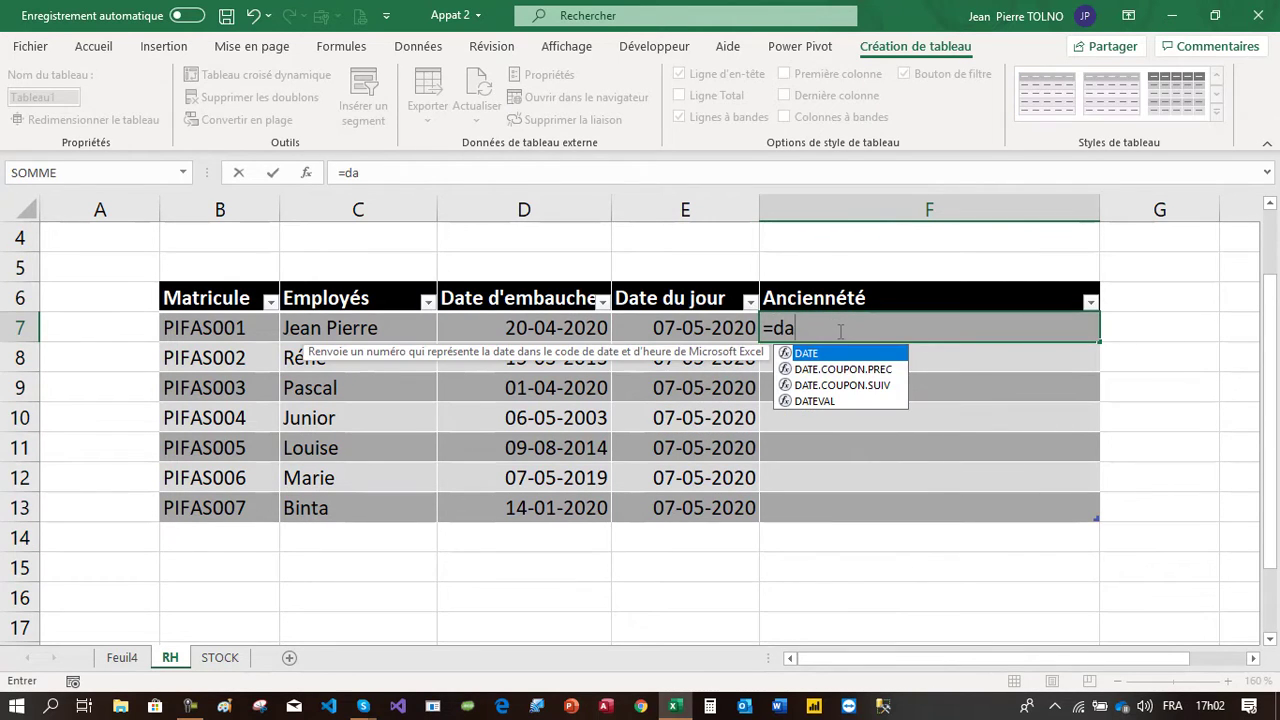
{"action": "type", "text": "ted"}
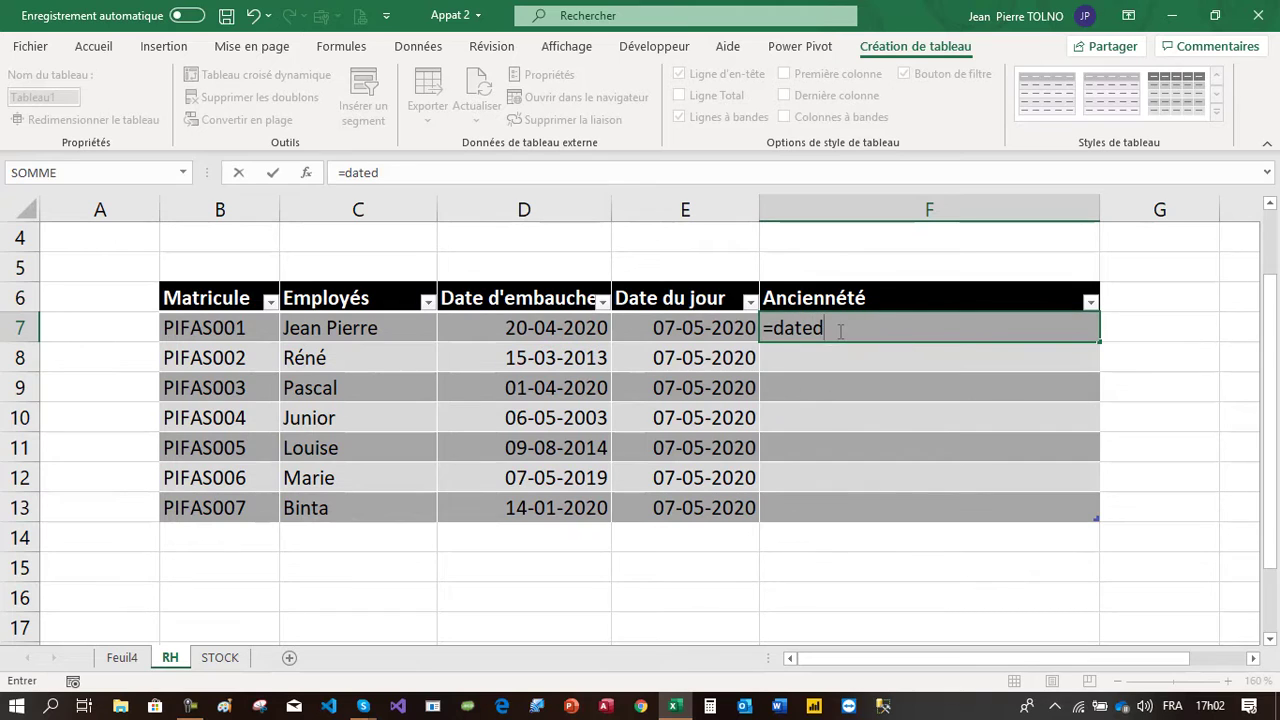
{"action": "type", "text": "if("}
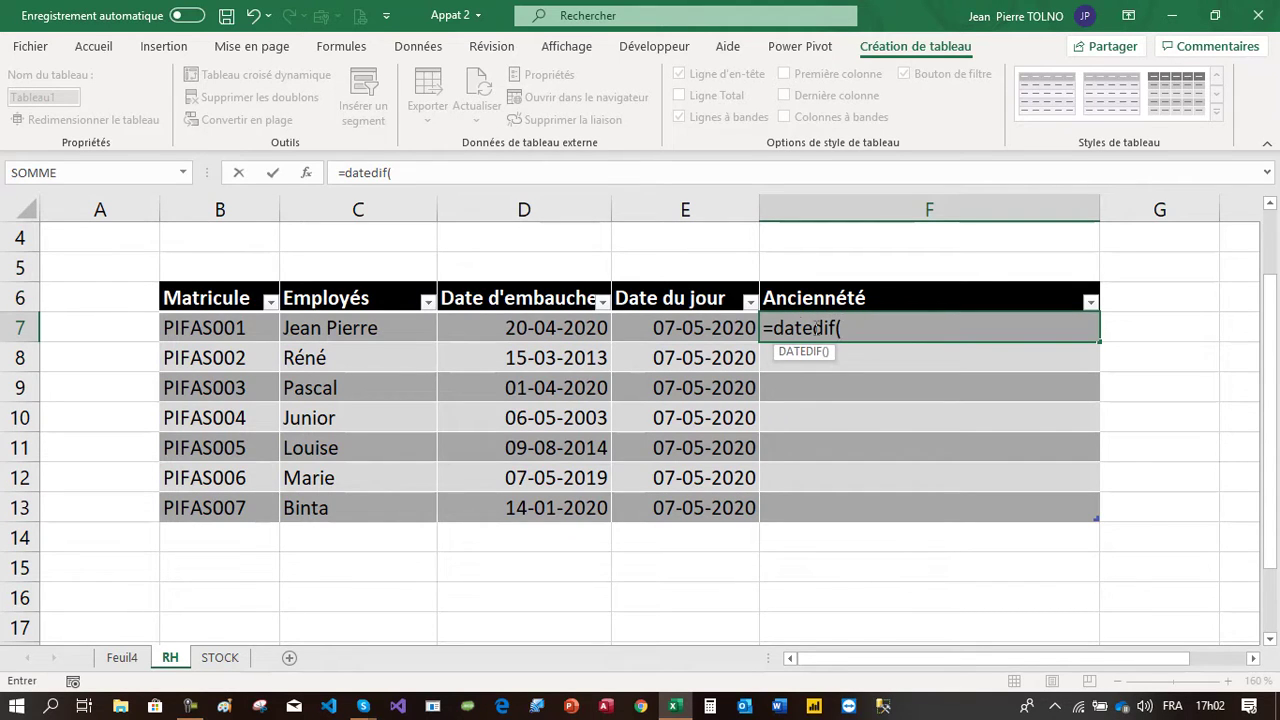
{"action": "left_click", "coordinate": [549, 331]}
{"action": "type", "text": ";"}
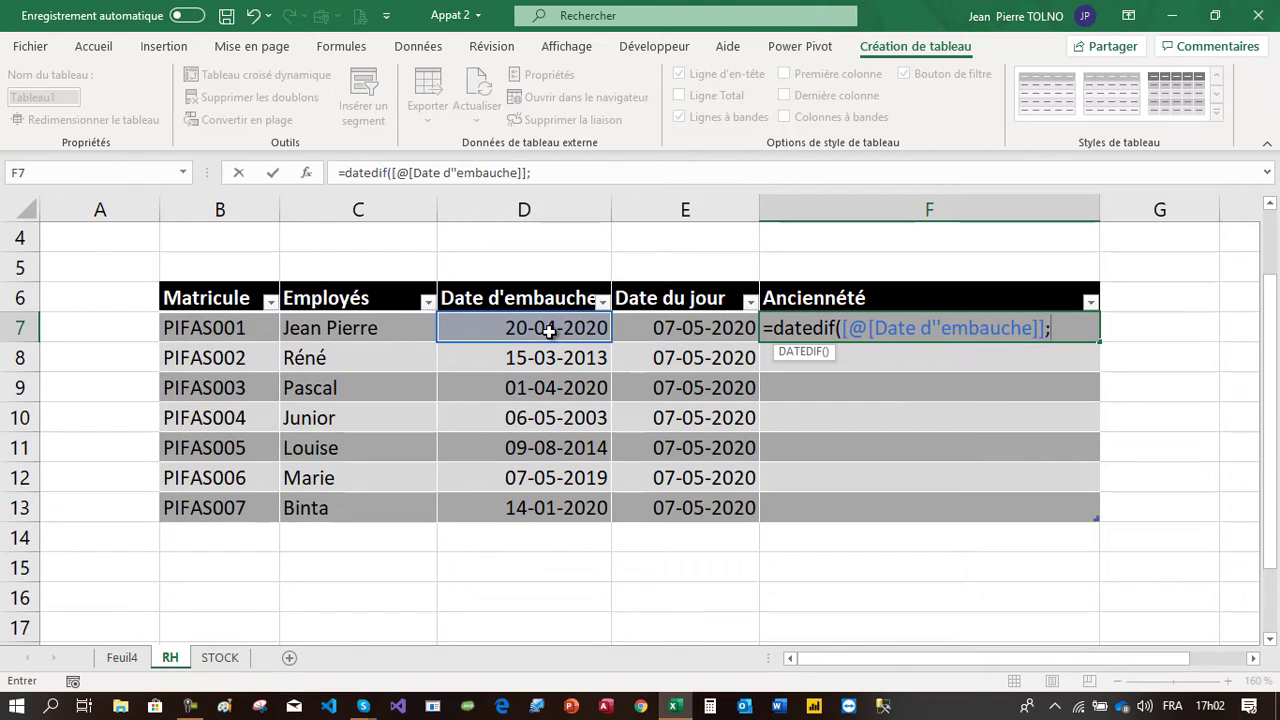
{"action": "left_click", "coordinate": [668, 321]}
{"action": "type", "text": ";"}
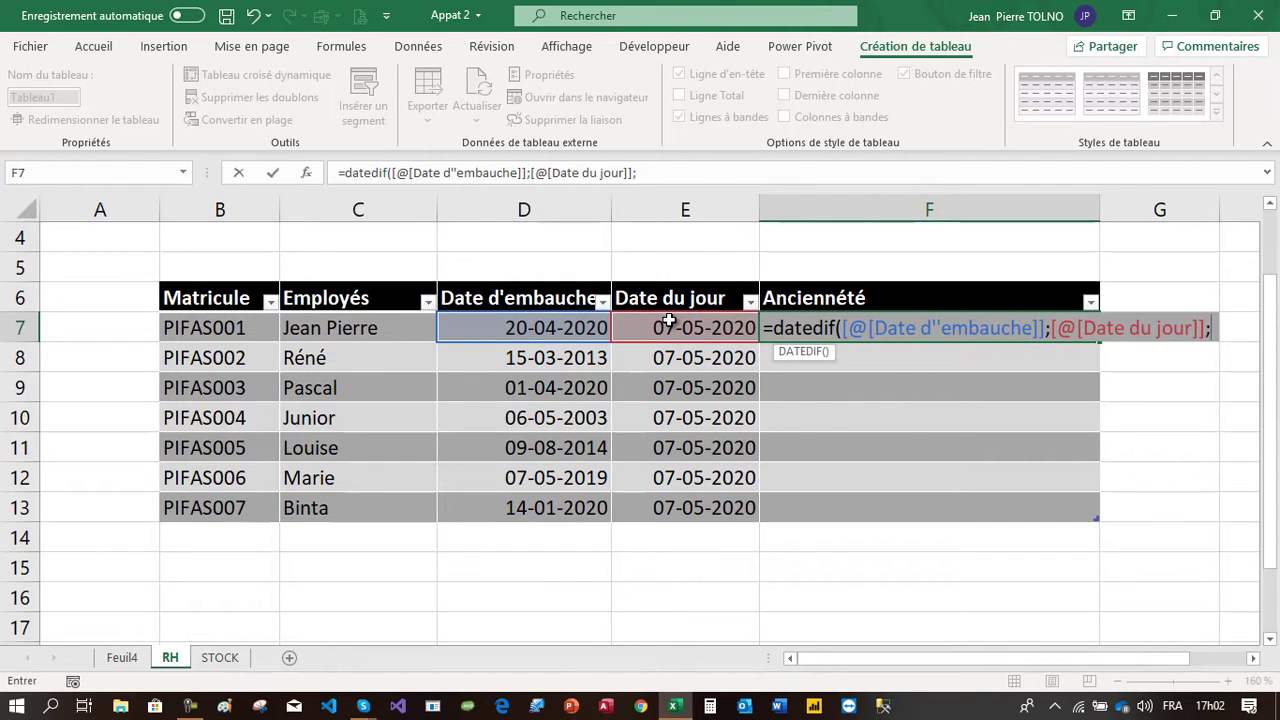
{"action": "type", "text": "\"y"}
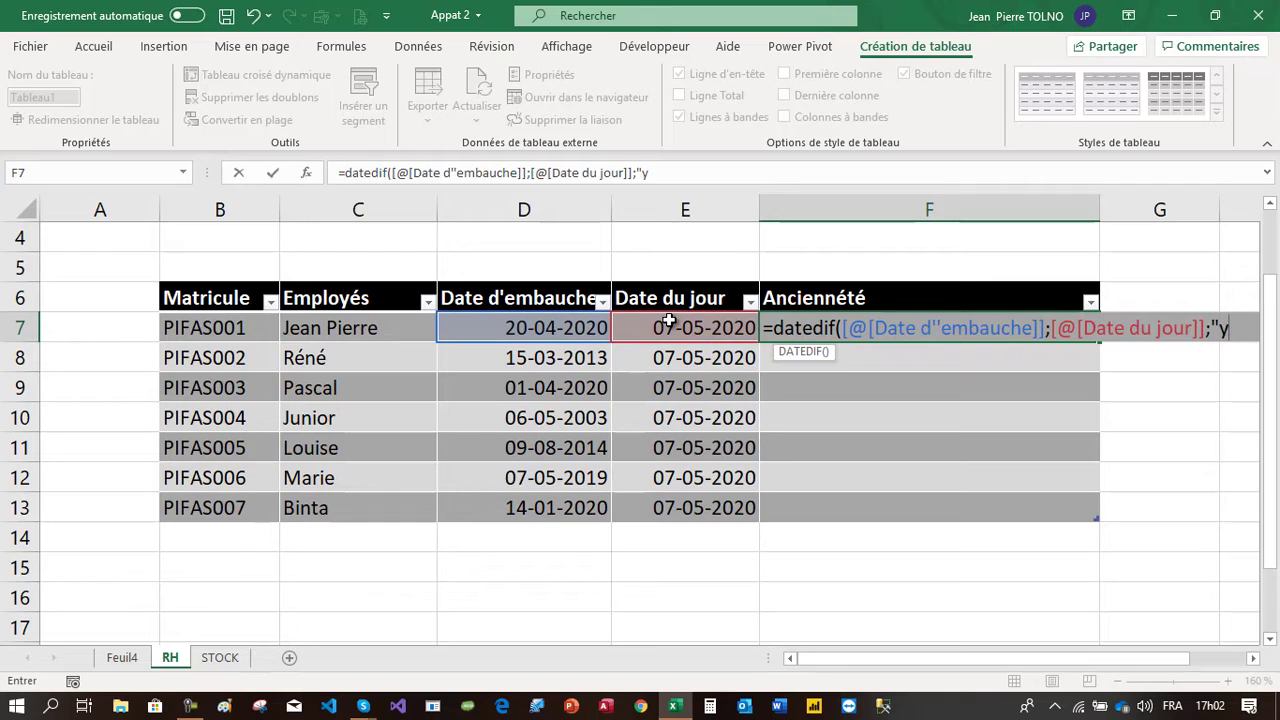
{"action": "type", "text": "\")"}
{"action": "key", "text": "Return"}
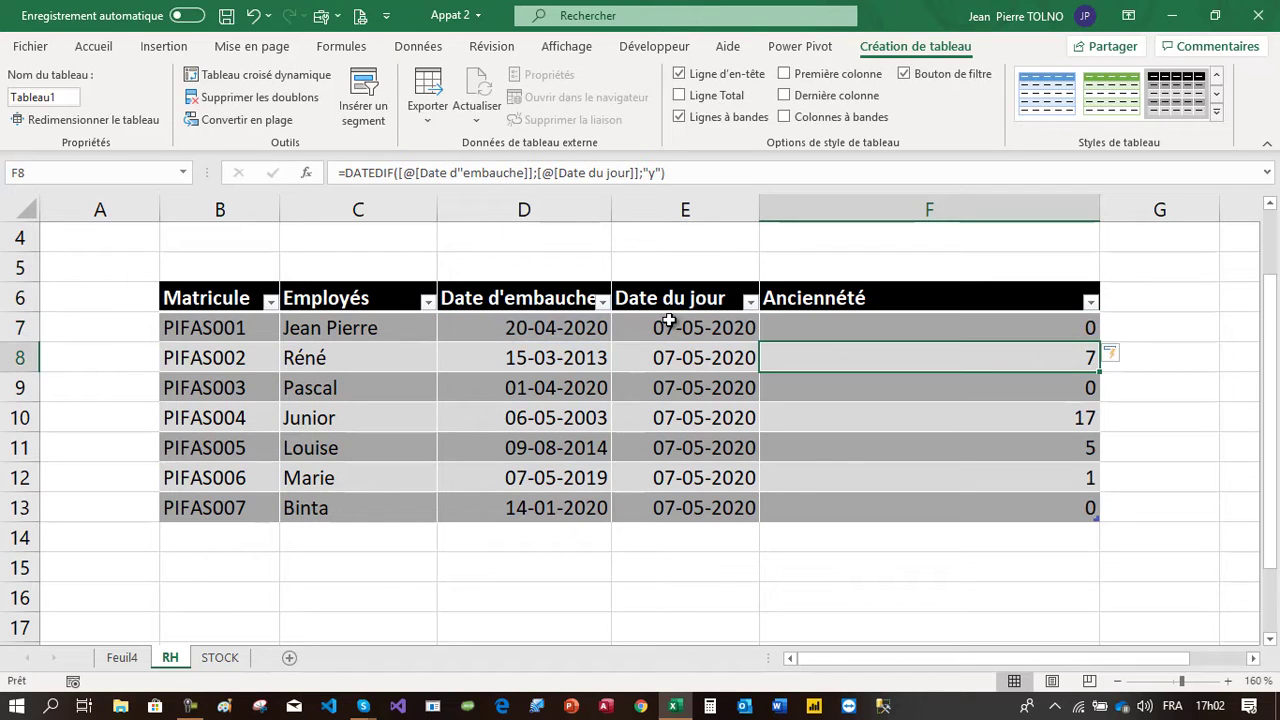
Append &" ans " to the Ancienneté formula so the years are labelled
{"action": "left_click_drag", "start_coordinate": [1059, 330], "coordinate": [1056, 482]}
{"action": "left_click", "coordinate": [713, 167]}
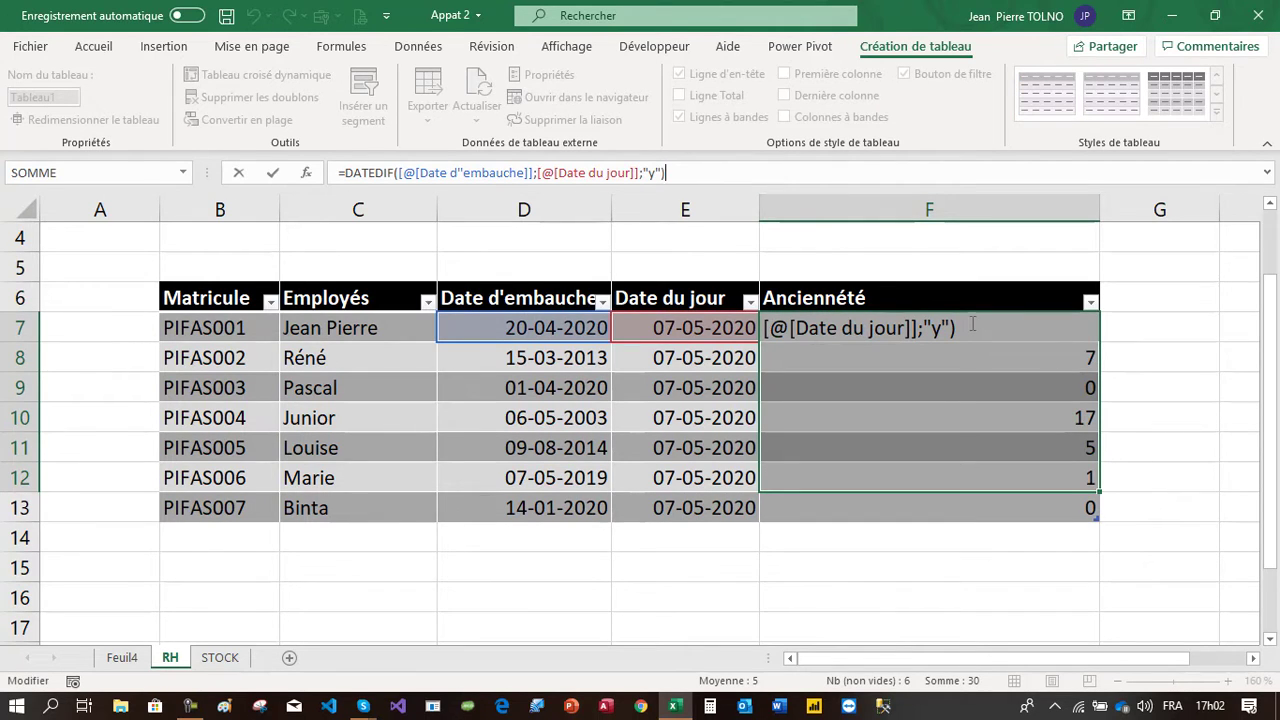
{"action": "type", "text": "&\" ana"}
{"action": "key", "text": "BackSpace"}
{"action": "type", "text": "s"}
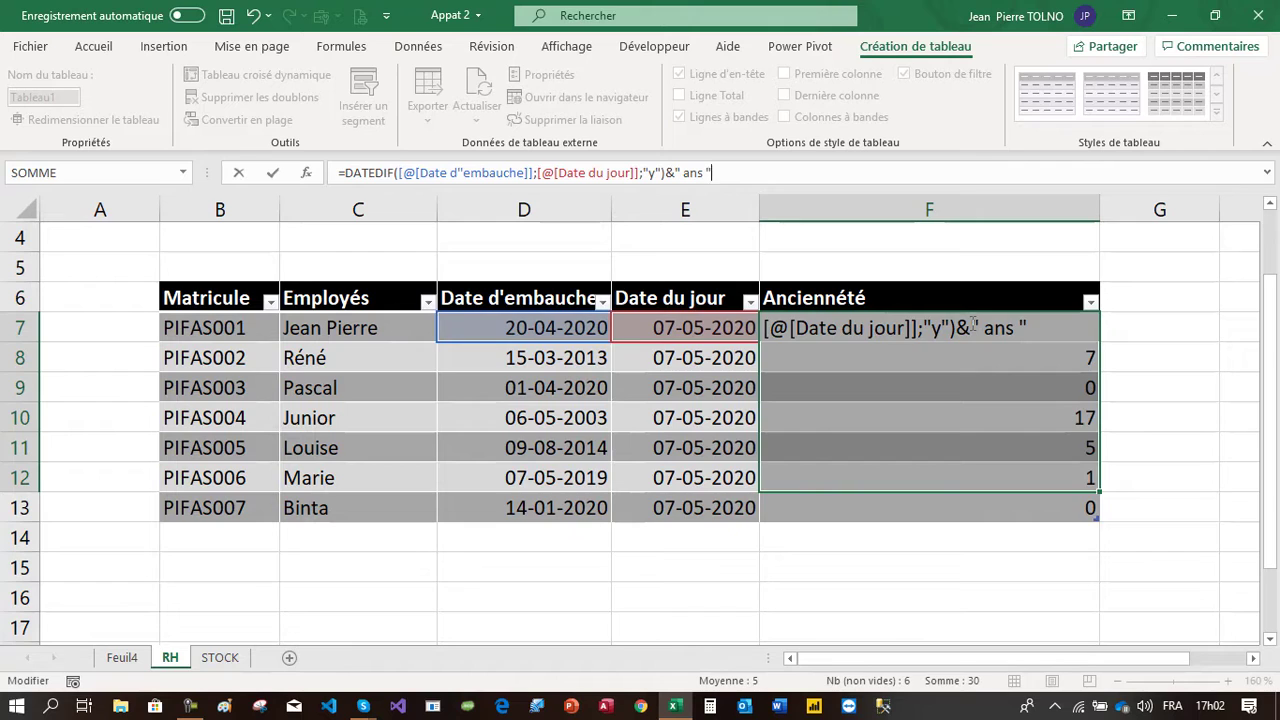
{"action": "key", "text": "Return"}
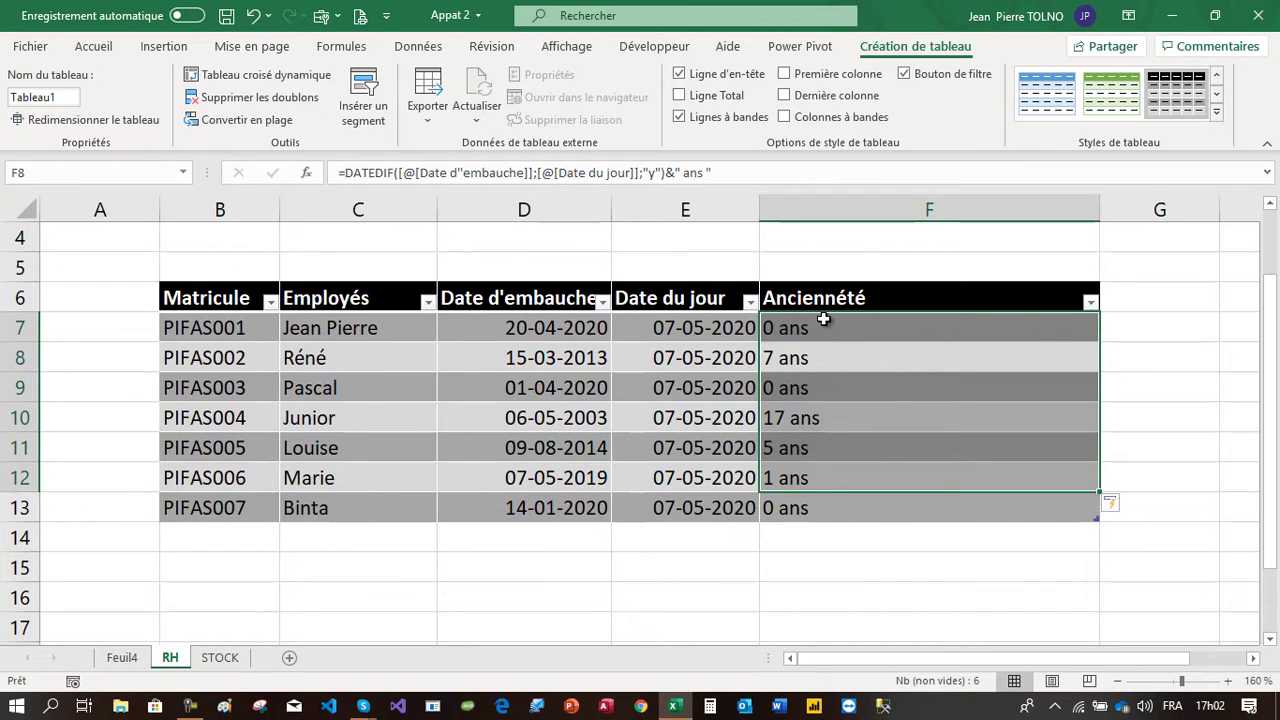
{"action": "left_click_drag", "start_coordinate": [823, 319], "coordinate": [819, 509]}
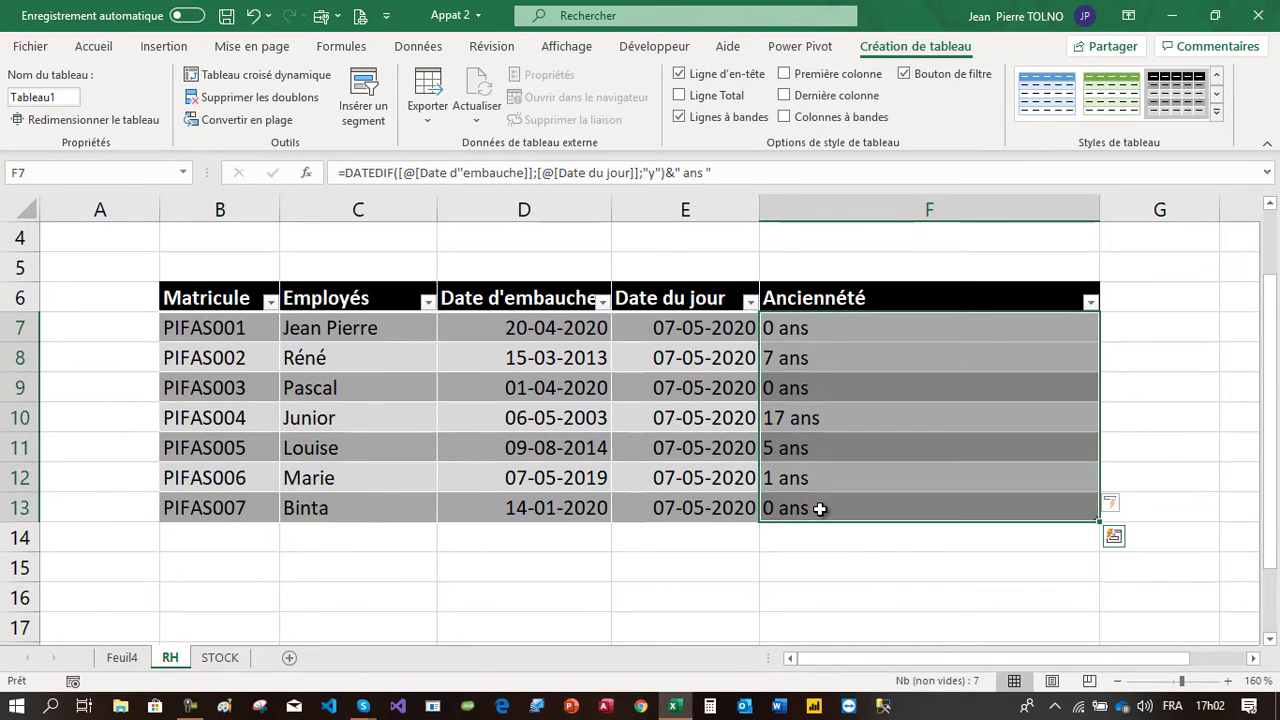
{"action": "left_click_drag", "start_coordinate": [826, 320], "coordinate": [835, 490]}
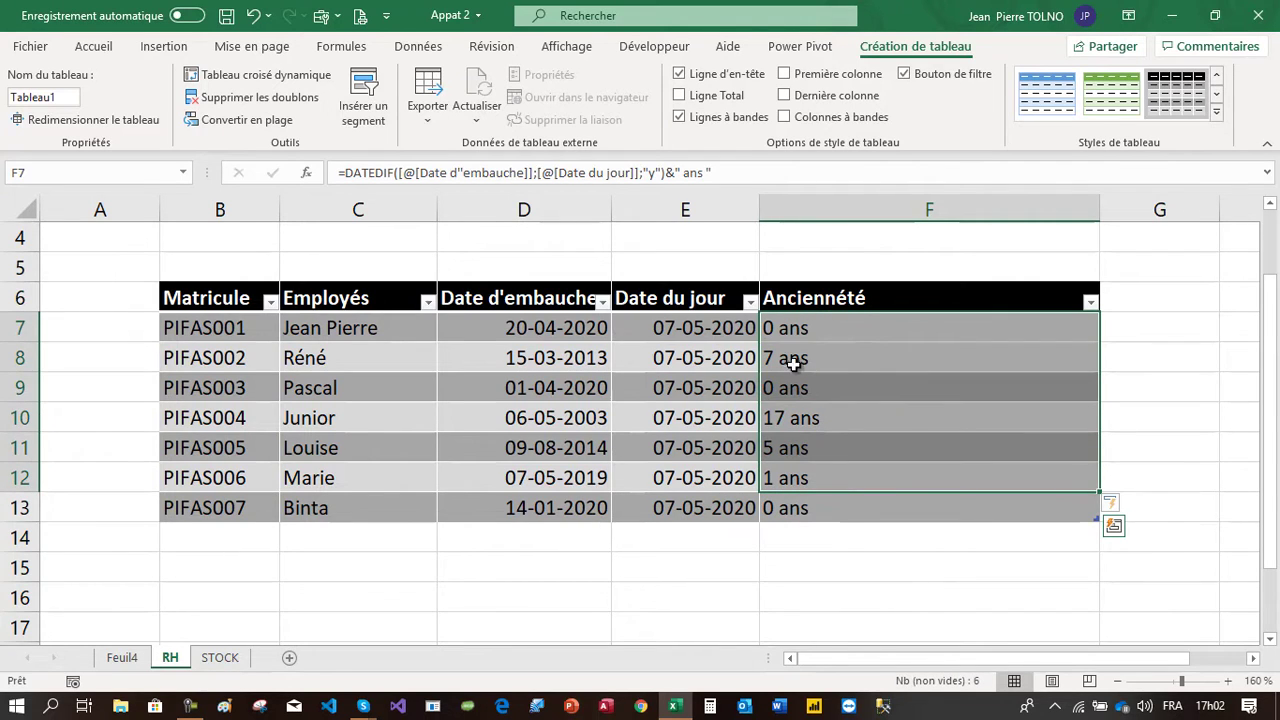
{"action": "left_click_drag", "start_coordinate": [570, 336], "coordinate": [663, 330]}
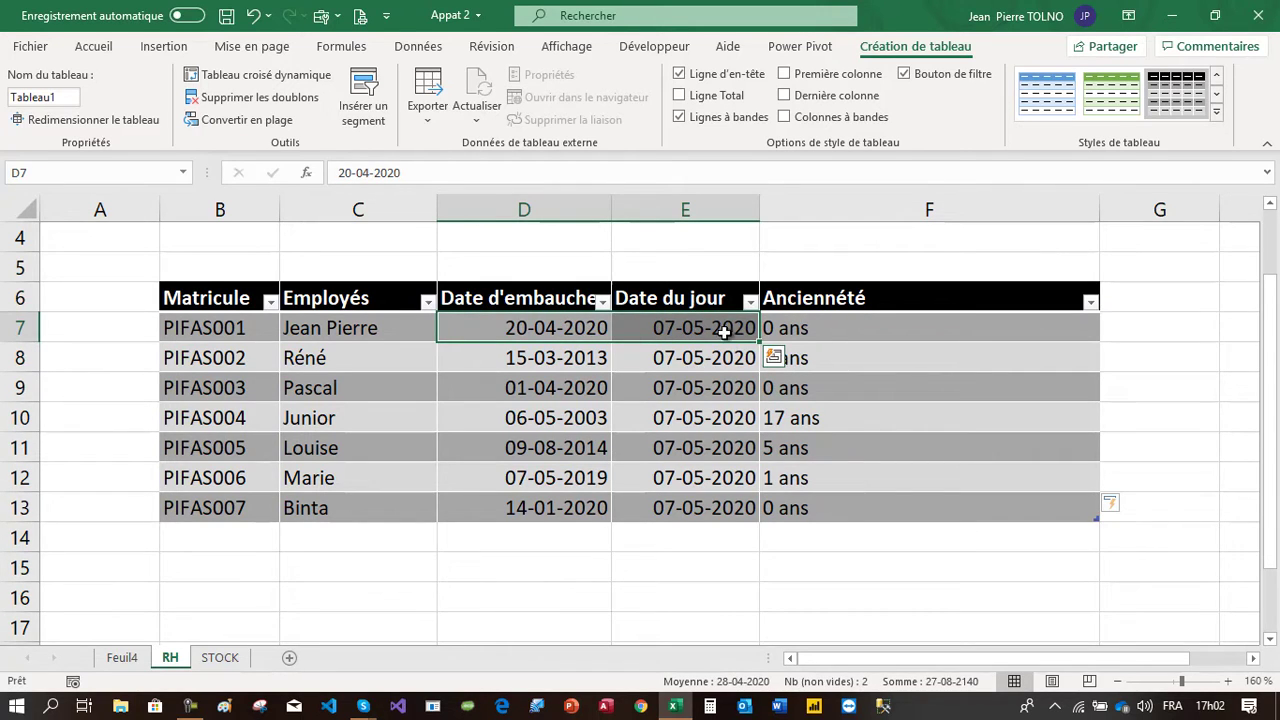
{"action": "left_click", "coordinate": [818, 327]}
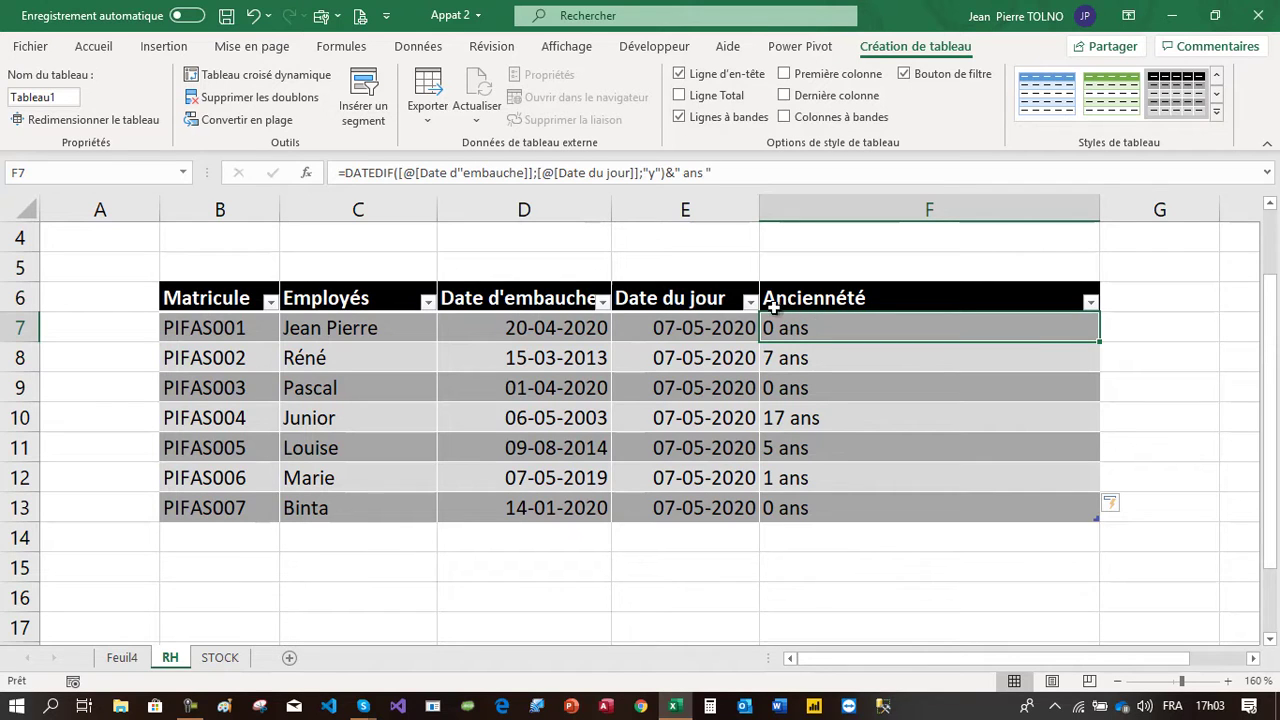
{"action": "left_click", "coordinate": [731, 175]}
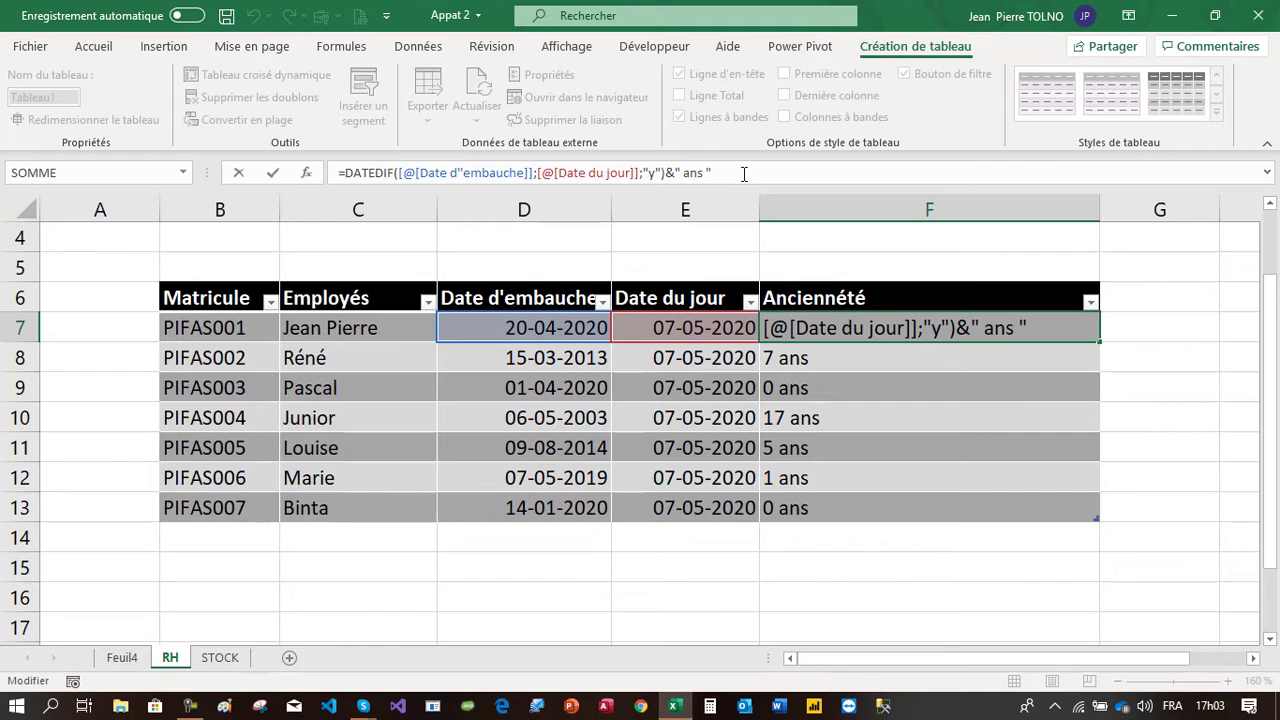
{"action": "key", "text": "Escape"}
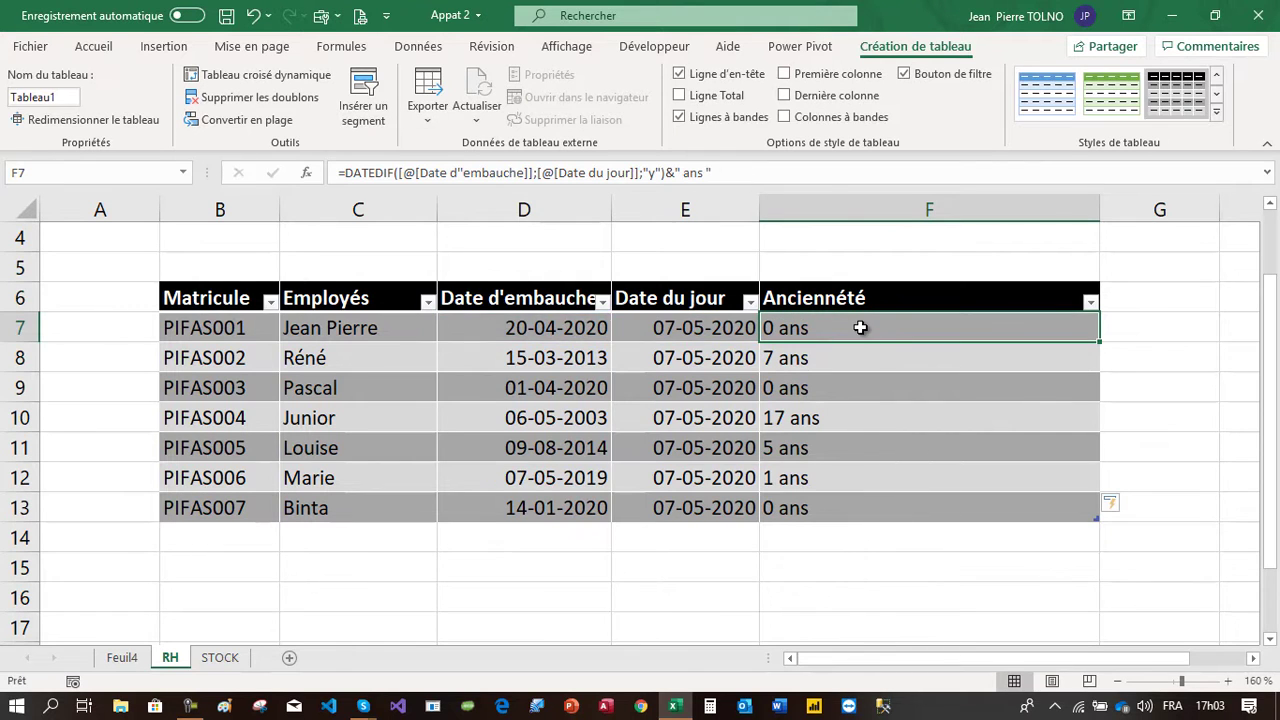
Append &DATEDIF([@[Date d'embauche]];[@[Date du jour]];"ym")&" mois " to the Ancienneté formula to add remaining months
{"action": "left_click", "coordinate": [750, 172]}
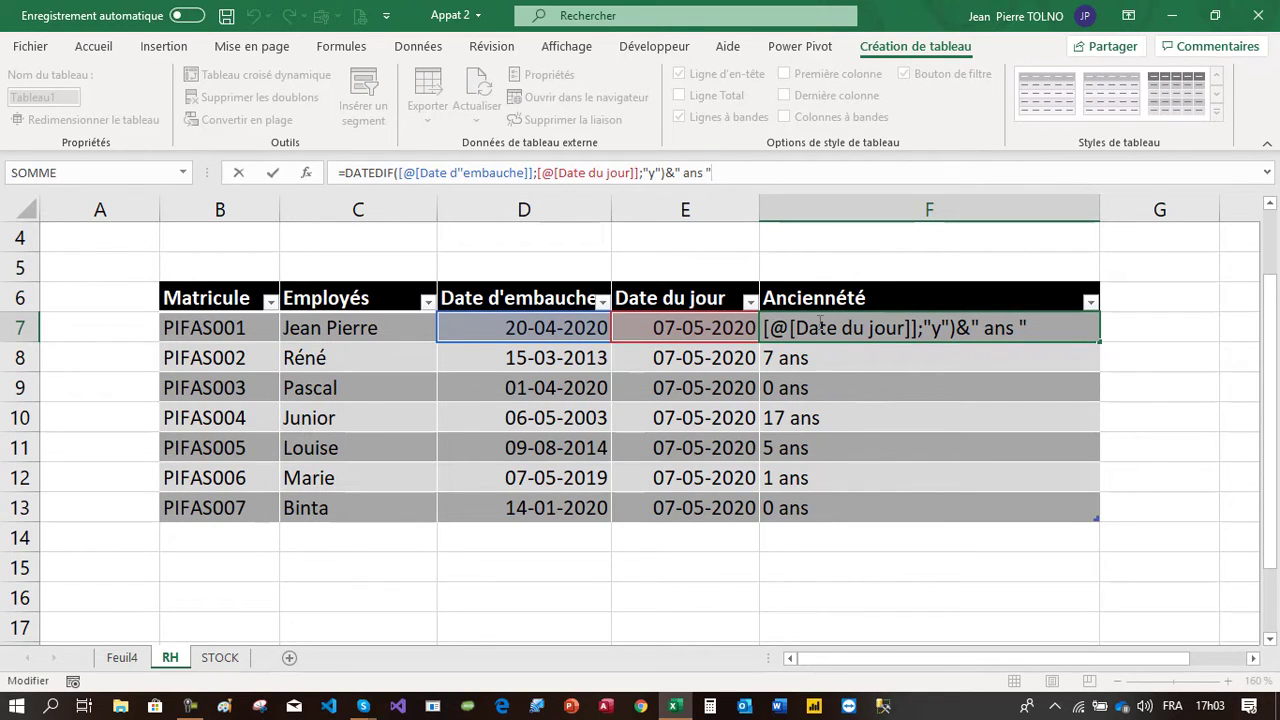
{"action": "type", "text": "&date"}
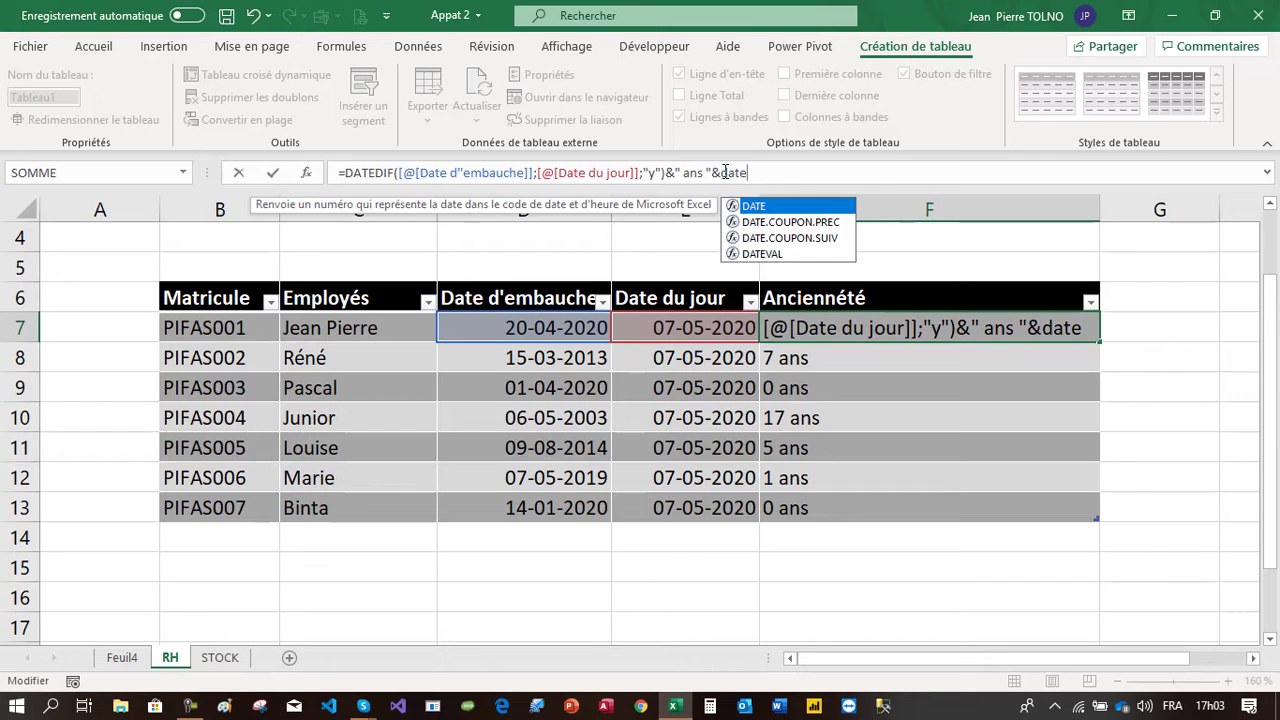
{"action": "type", "text": "dif"}
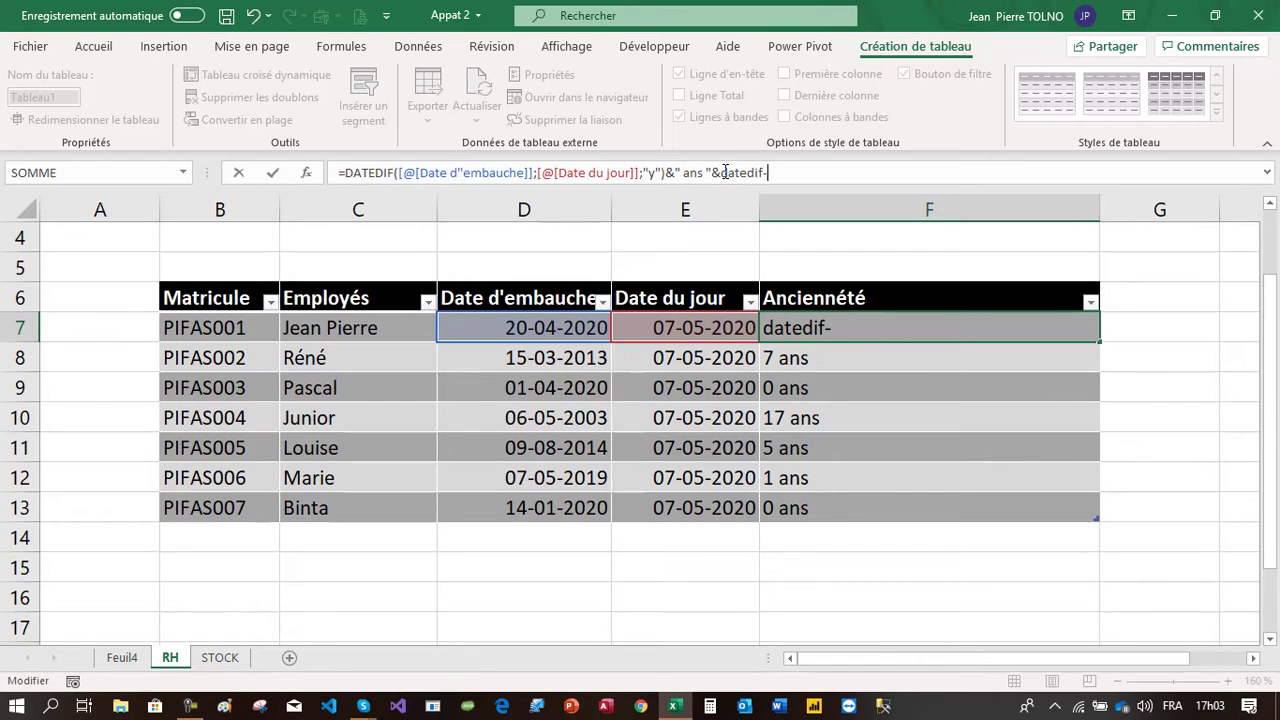
{"action": "type", "text": "-"}
{"action": "key", "text": "BackSpace"}
{"action": "type", "text": "("}
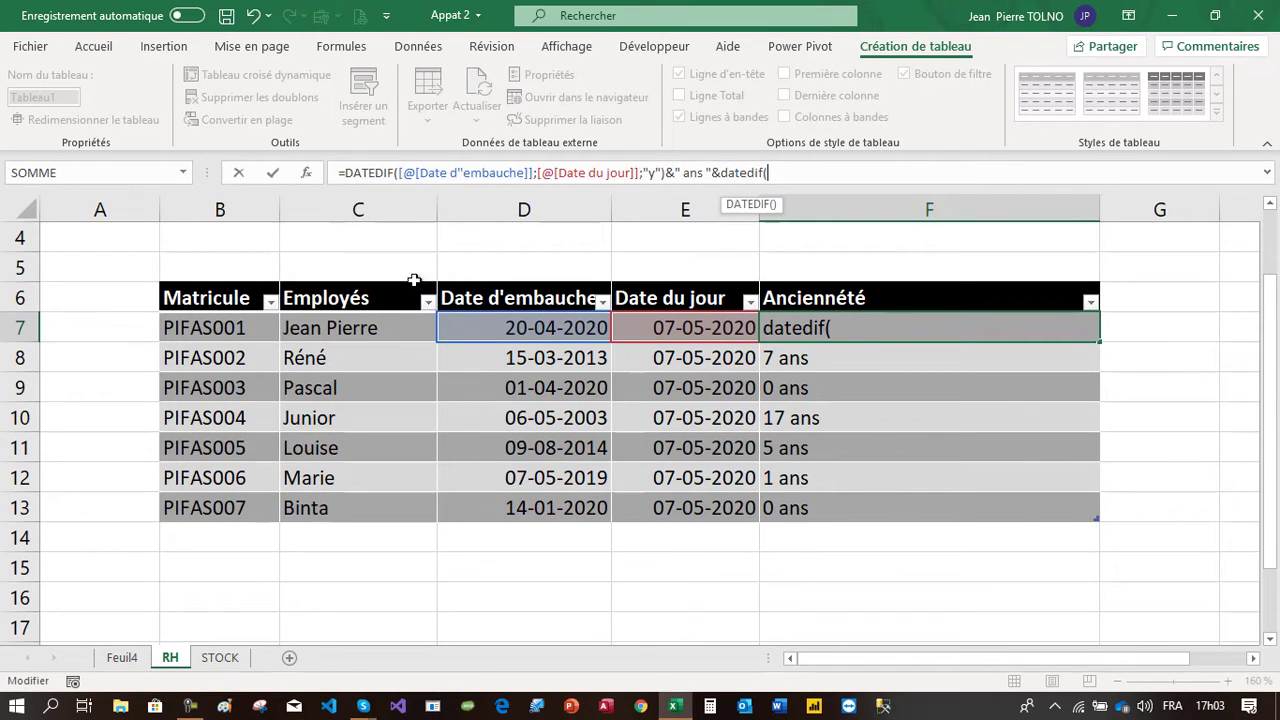
{"action": "left_click", "coordinate": [496, 317]}
{"action": "type", "text": ";"}
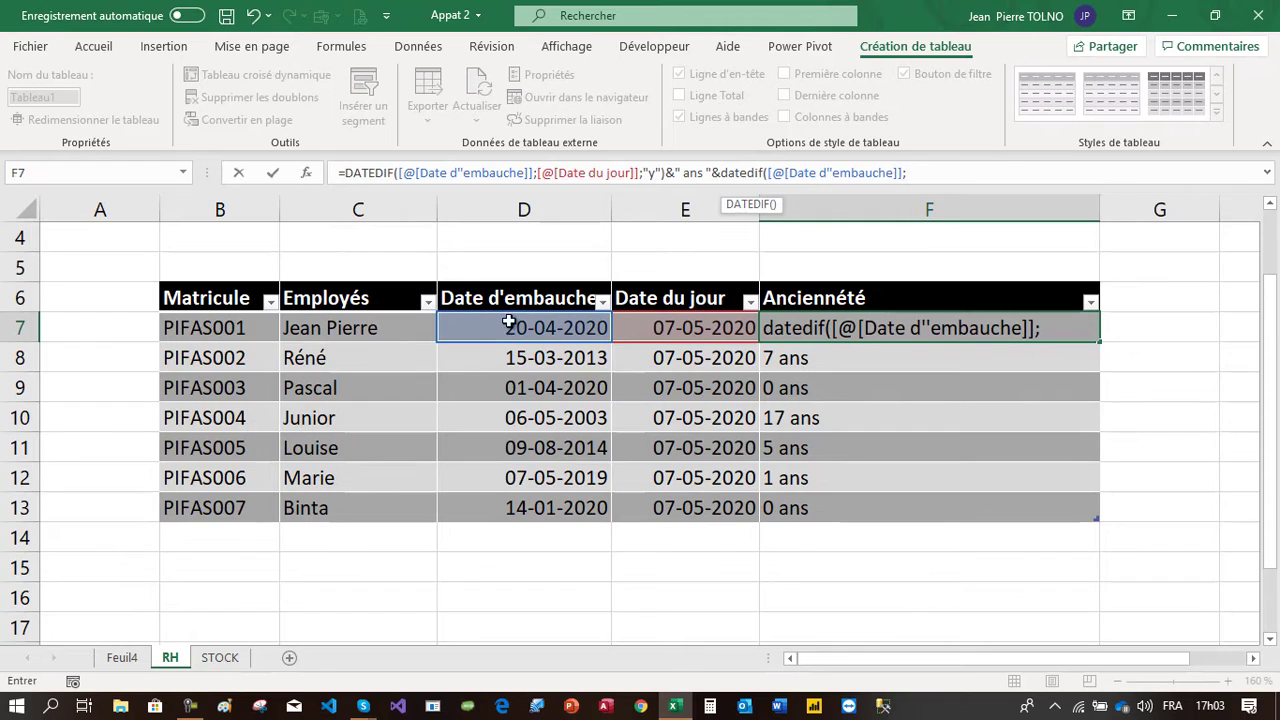
{"action": "left_click", "coordinate": [646, 321]}
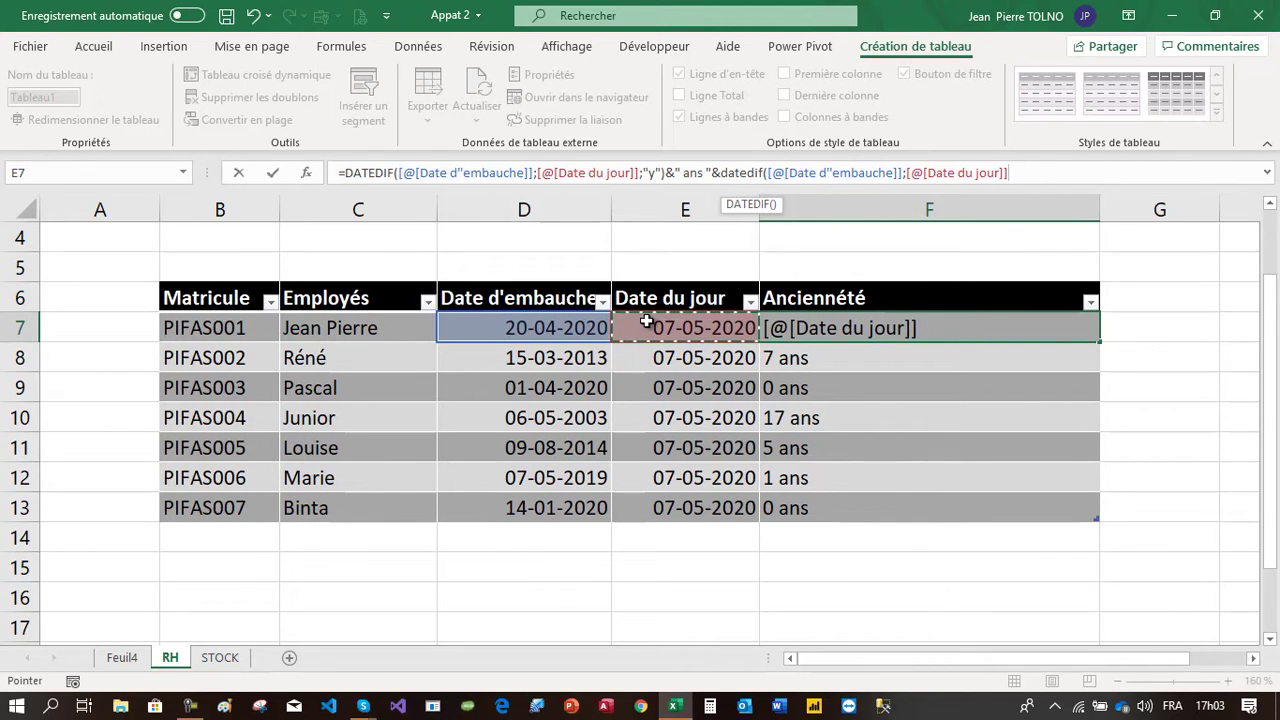
{"action": "type", "text": ";\"y"}
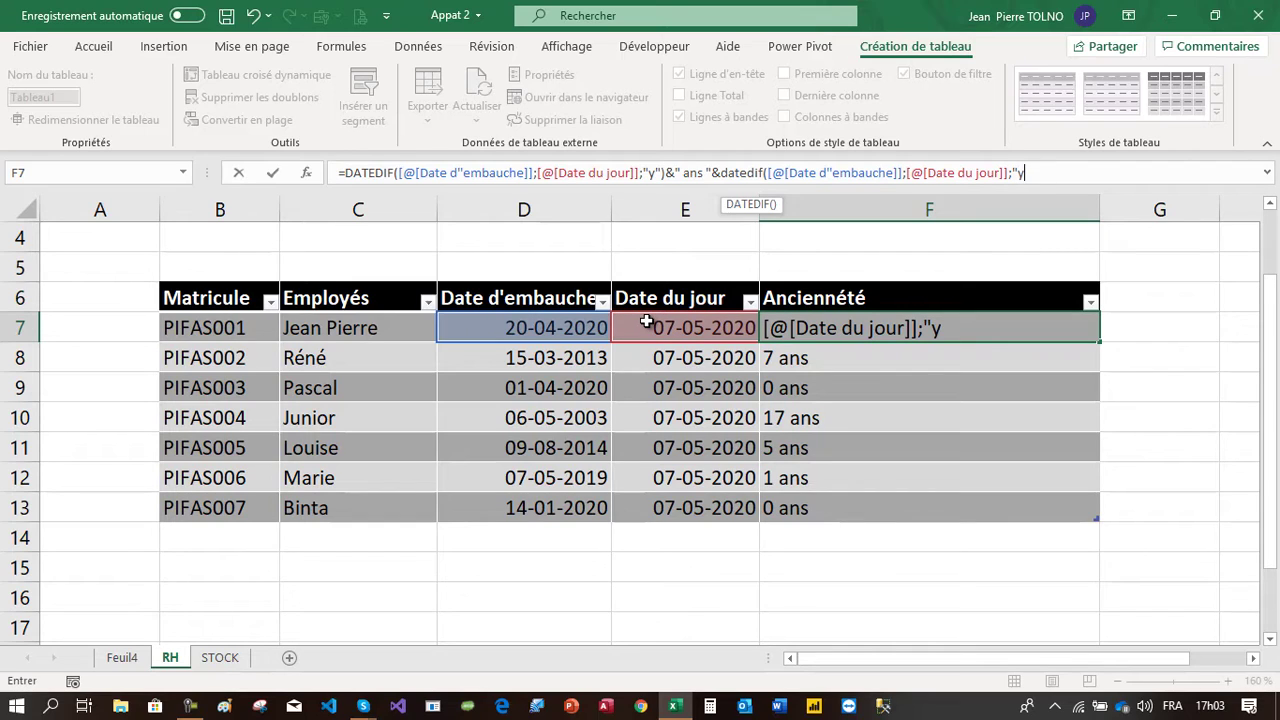
{"action": "type", "text": "m\")&"}
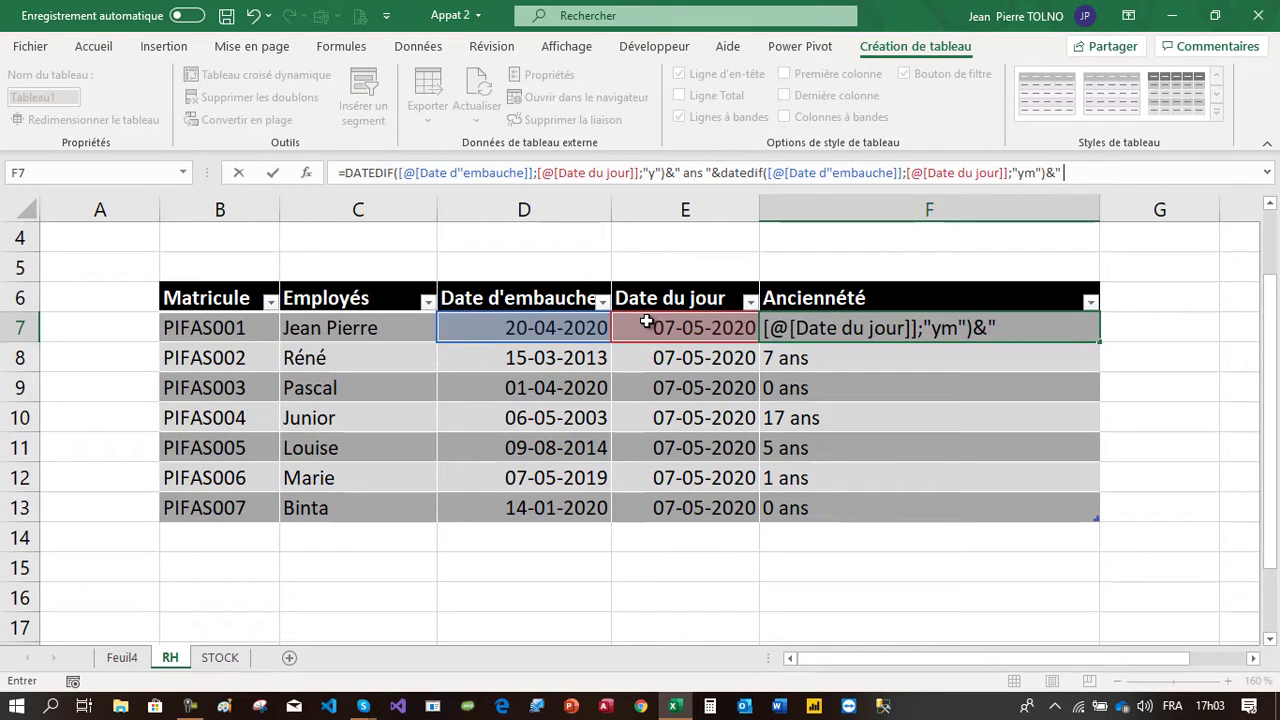
{"action": "type", "text": "\" mois \""}
{"action": "key", "text": "Return"}
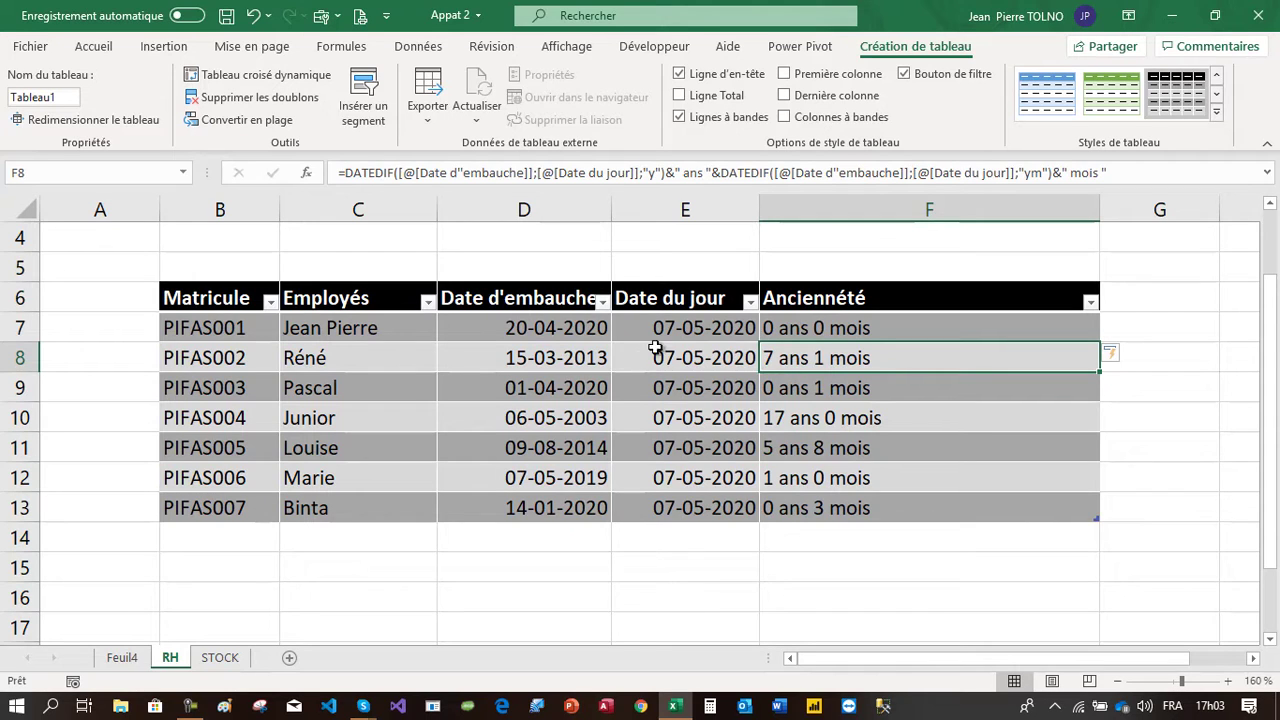
Append &DATEDIF([@[Date d'embauche]];[@[Date du jour]];"md")&" jours" to the Ancienneté formula to add remaining days
{"action": "left_click", "coordinate": [783, 322]}
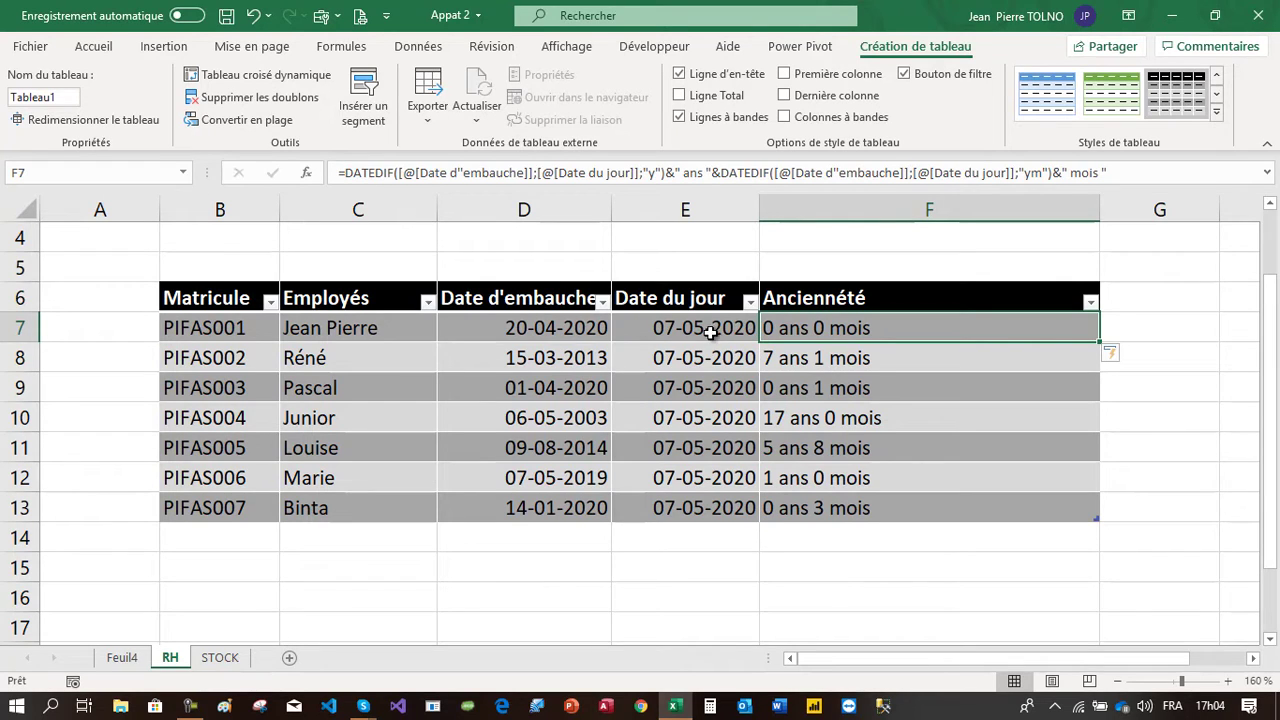
{"action": "left_click", "coordinate": [780, 353]}
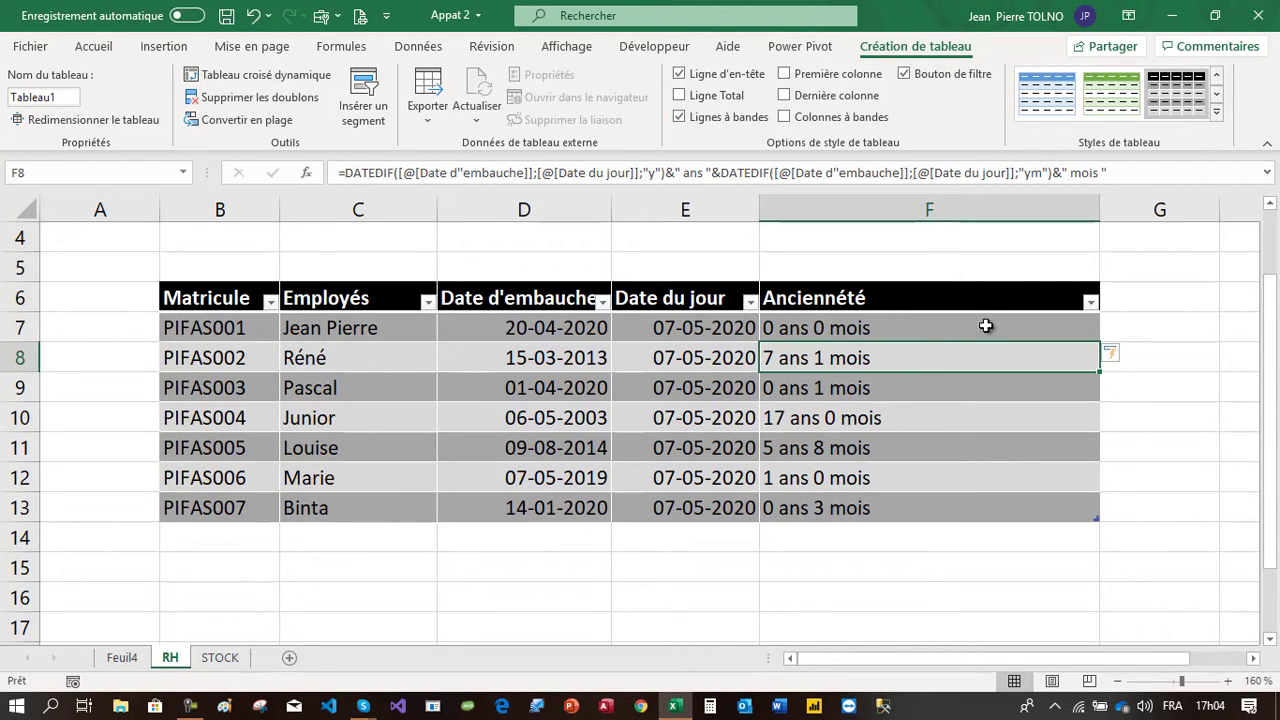
{"action": "left_click", "coordinate": [1123, 172]}
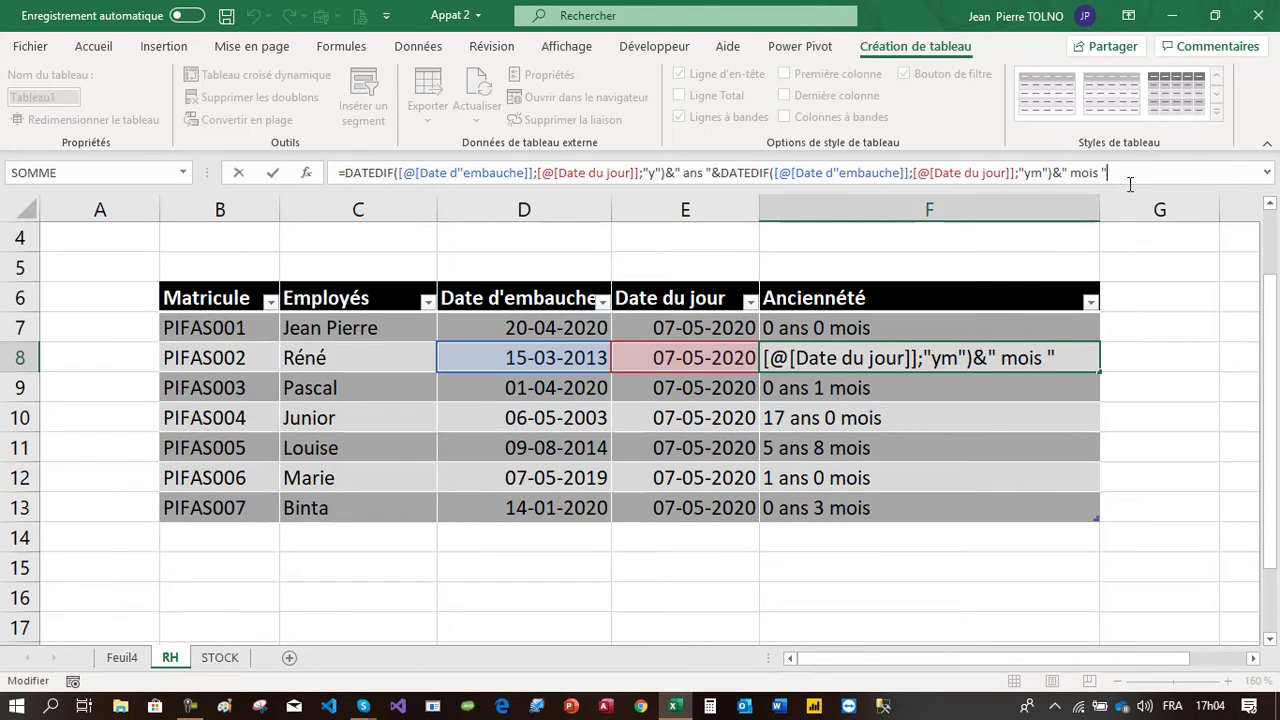
{"action": "left_click_drag", "start_coordinate": [1130, 186], "coordinate": [1133, 248]}
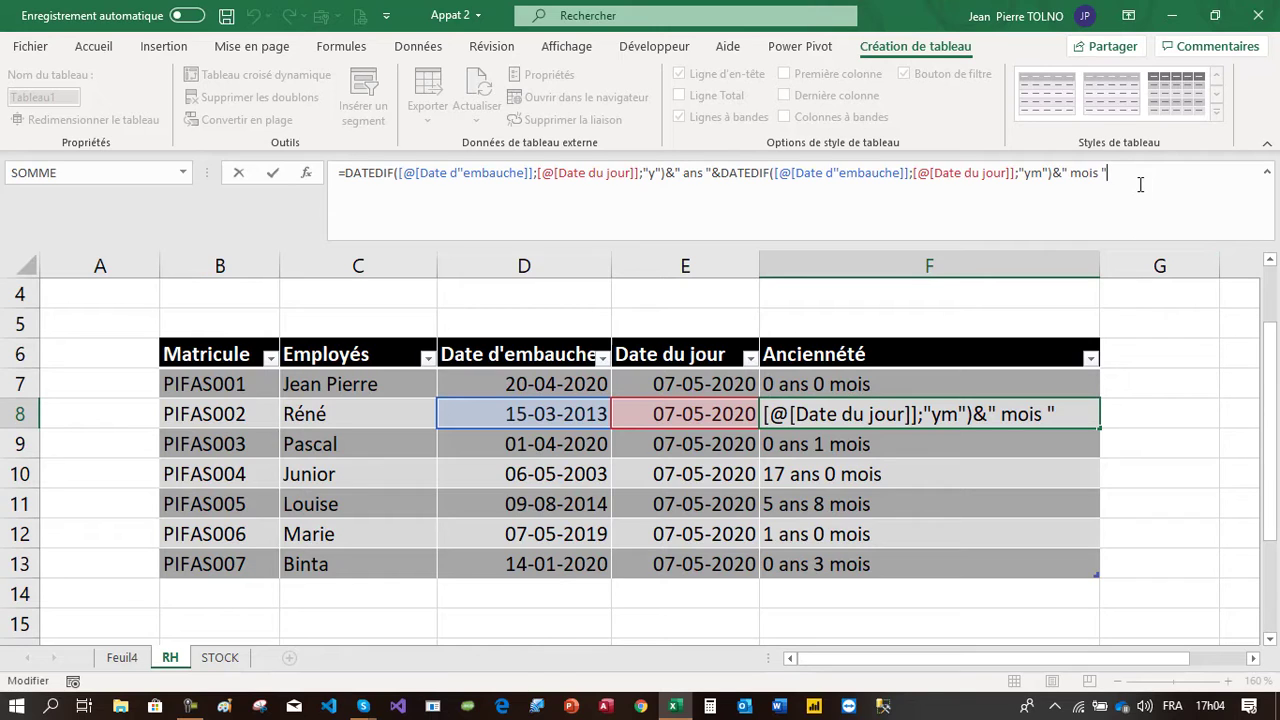
{"action": "type", "text": "&dated"}
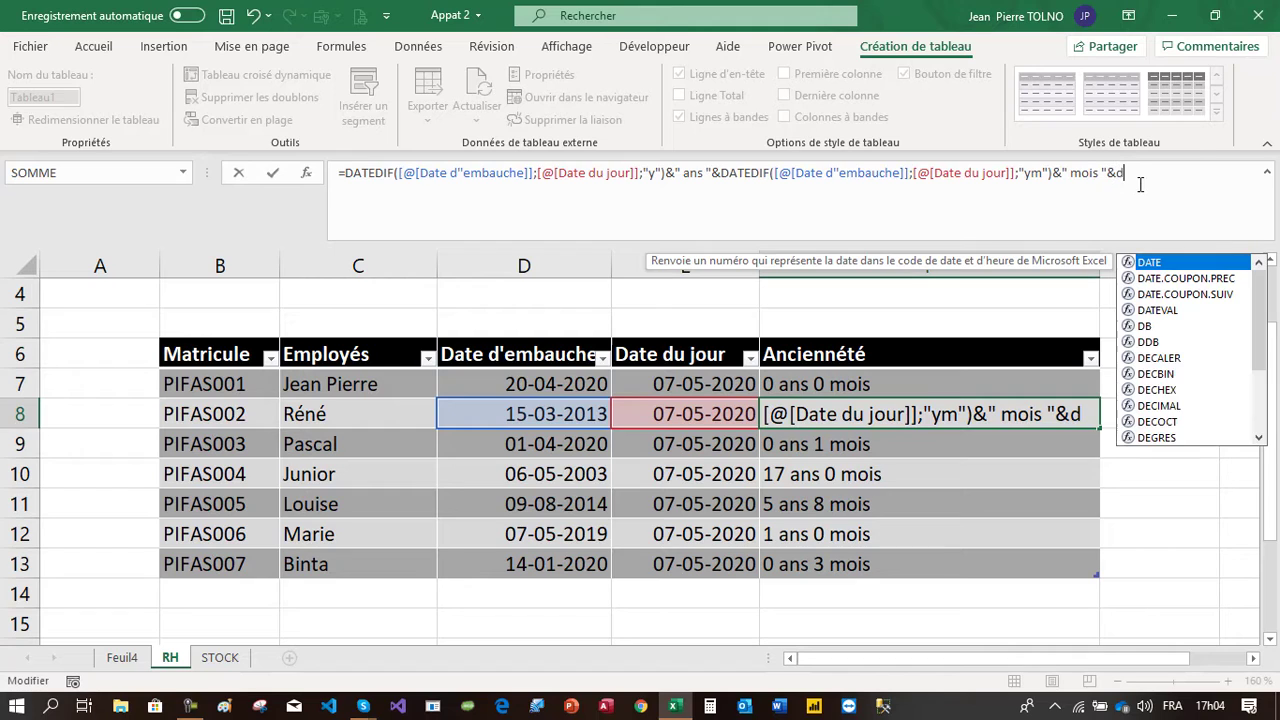
{"action": "type", "text": "if"}
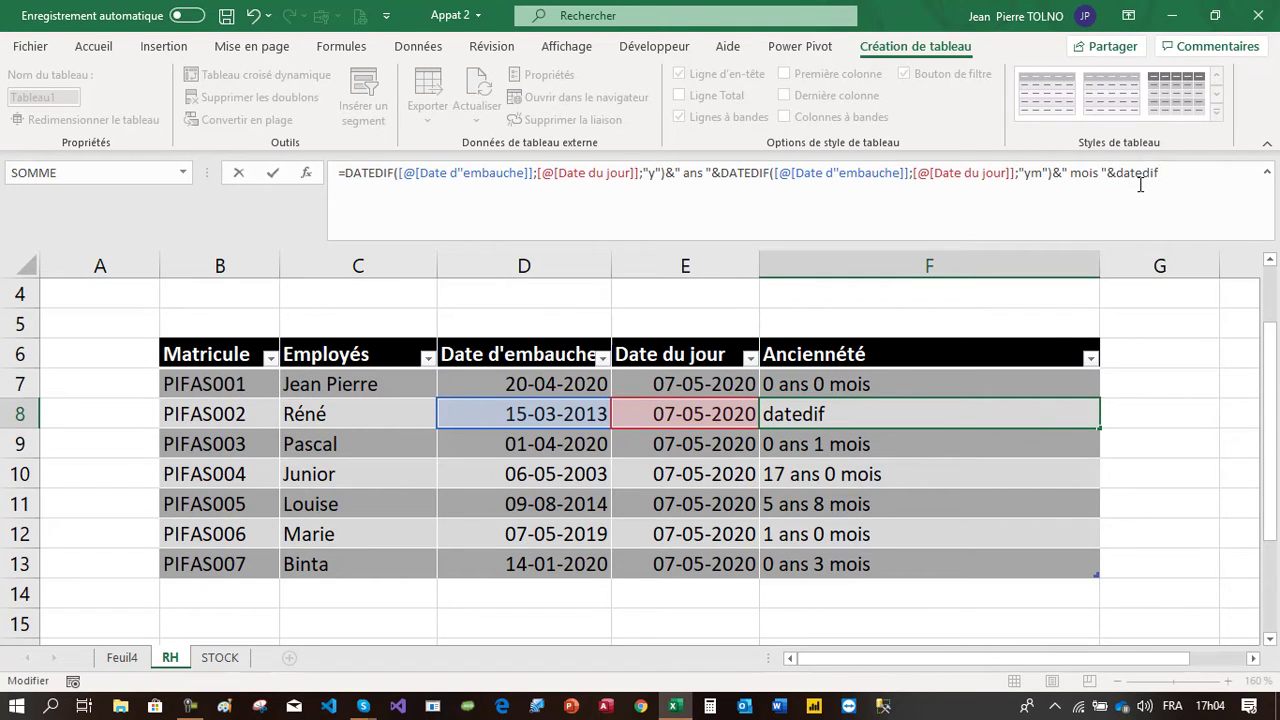
{"action": "type", "text": "("}
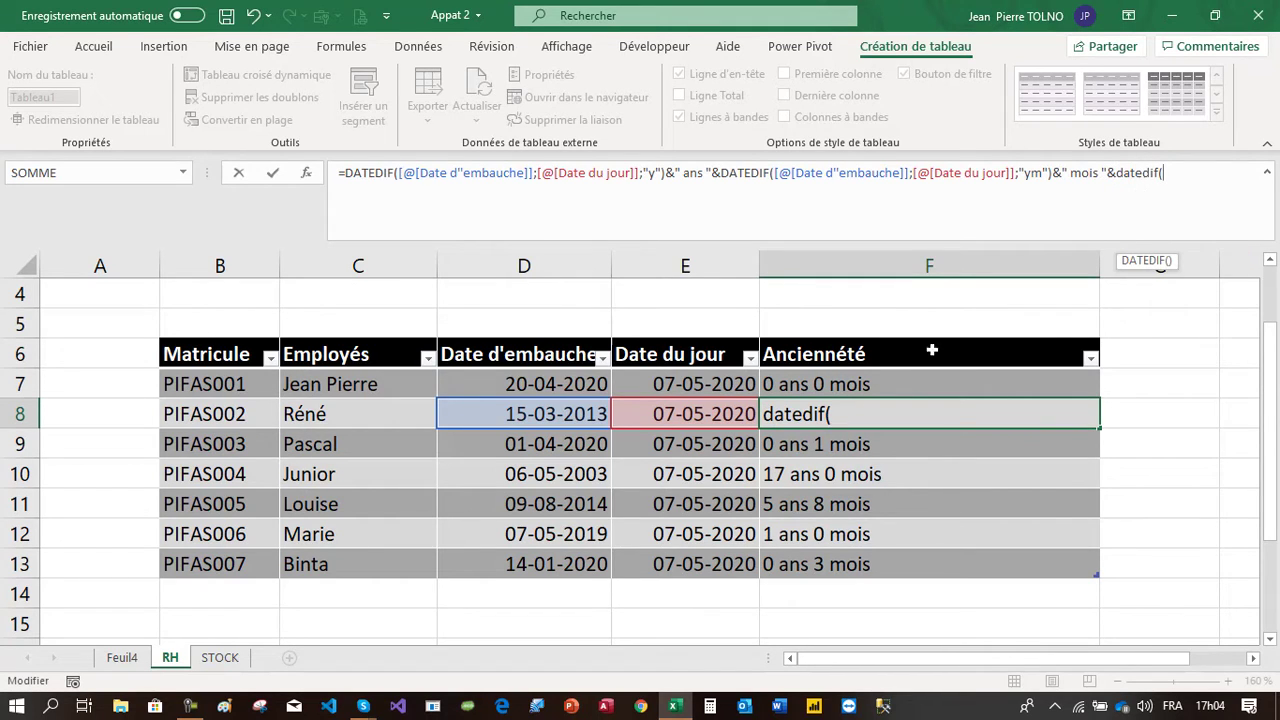
{"action": "left_click", "coordinate": [525, 418]}
{"action": "type", "text": ";"}
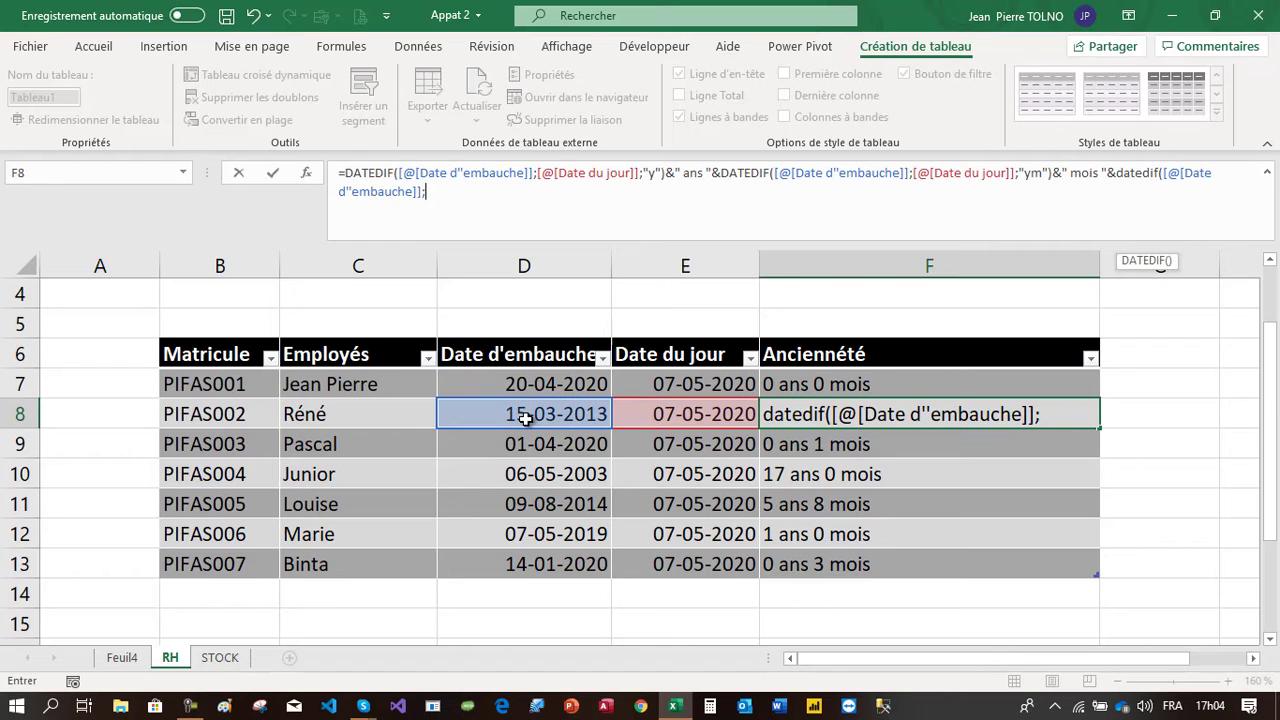
{"action": "left_click", "coordinate": [653, 416]}
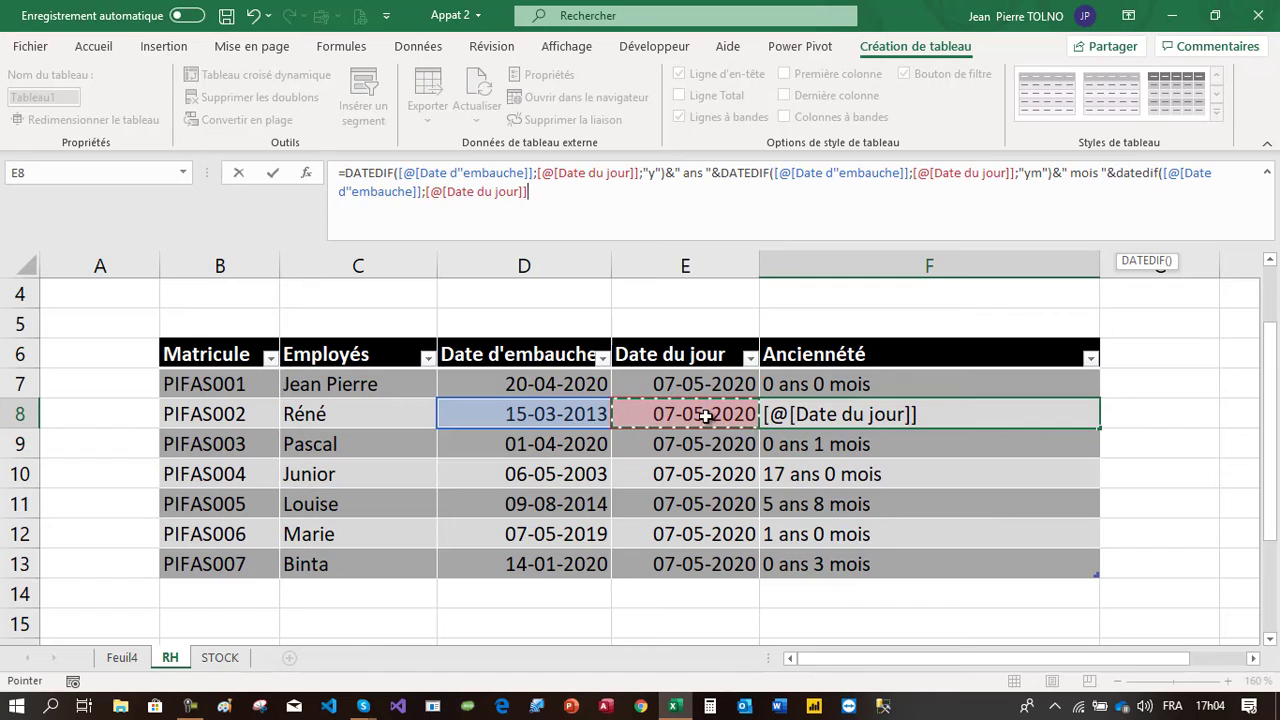
{"action": "type", "text": ";"}
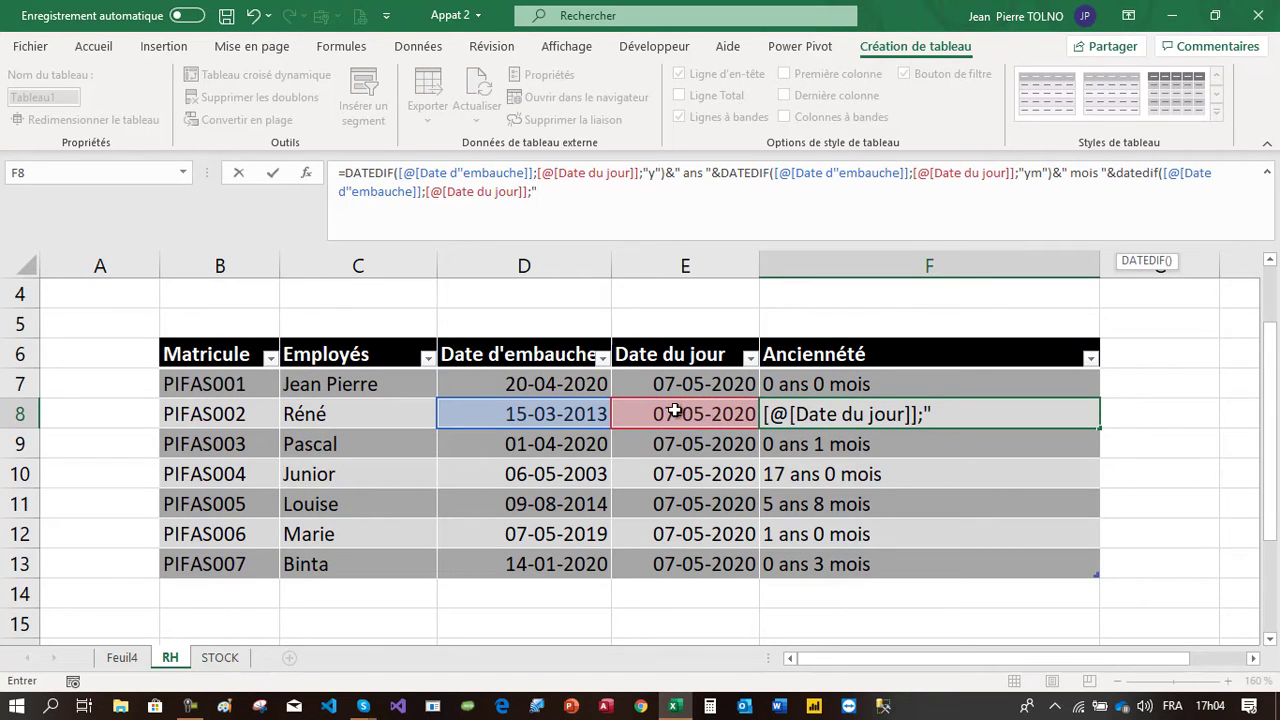
{"action": "type", "text": "\"md\")"}
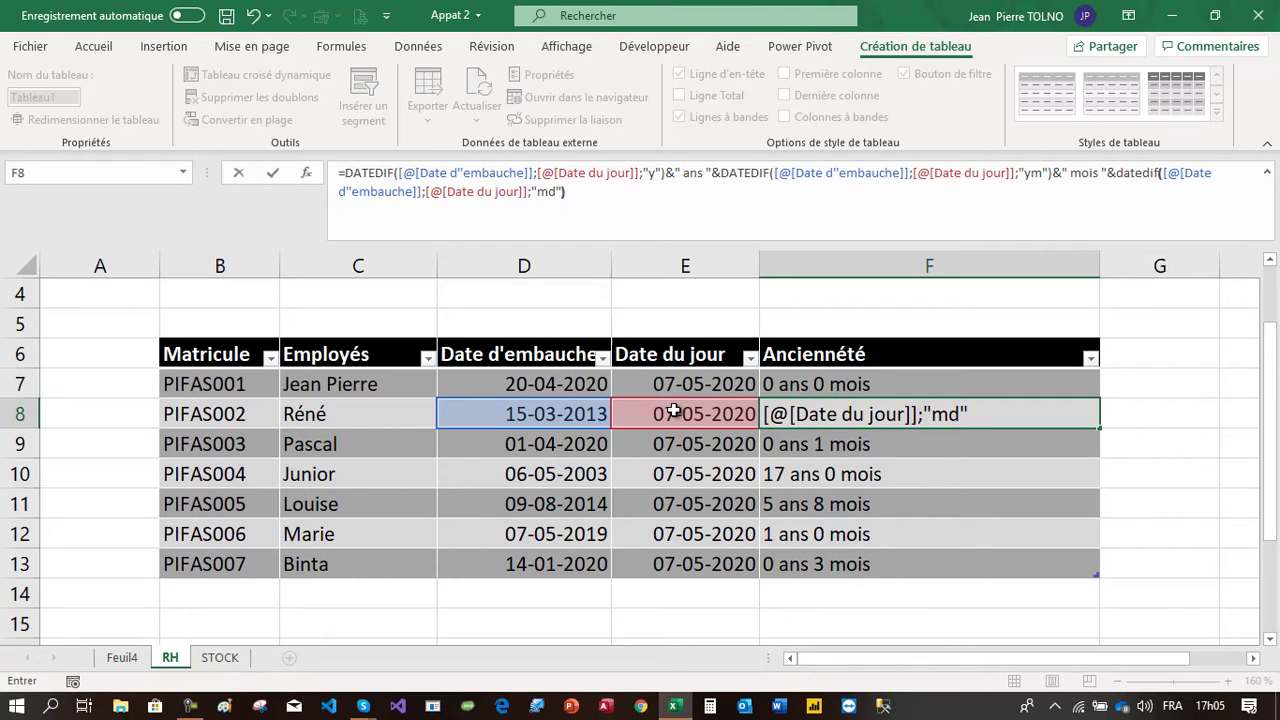
{"action": "type", "text": "&\" jours"}
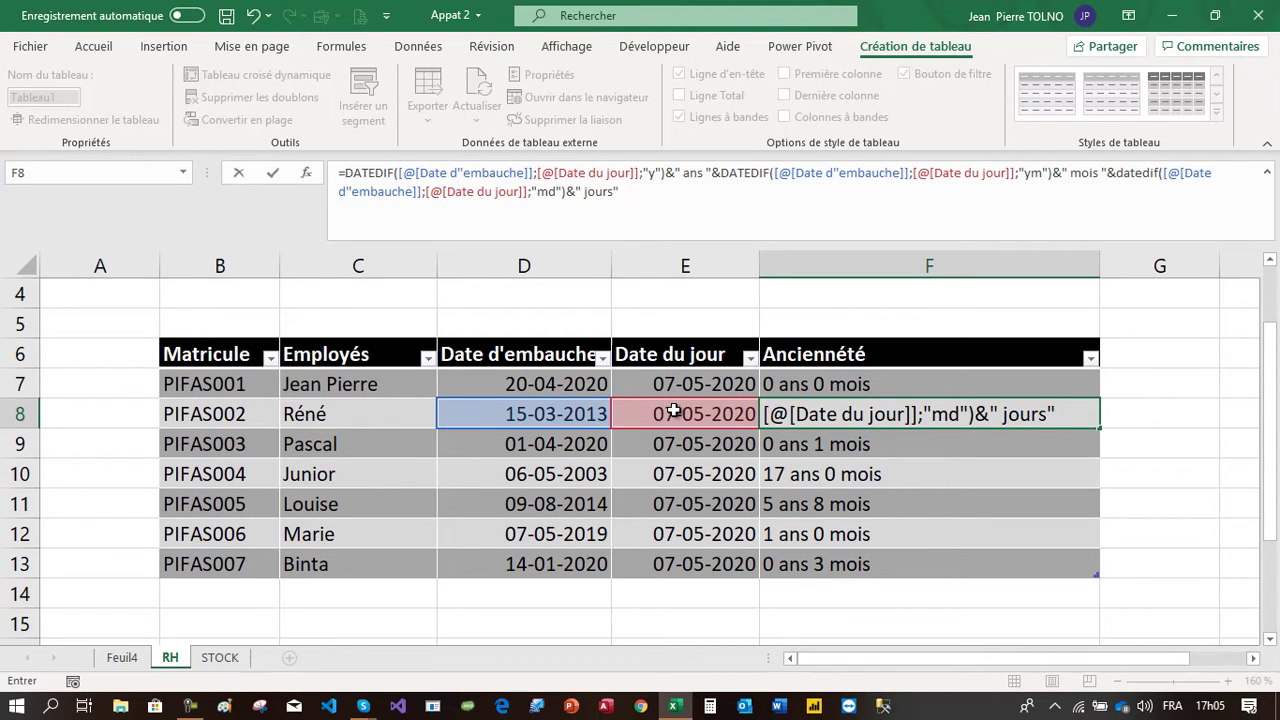
{"action": "key", "text": "Return"}
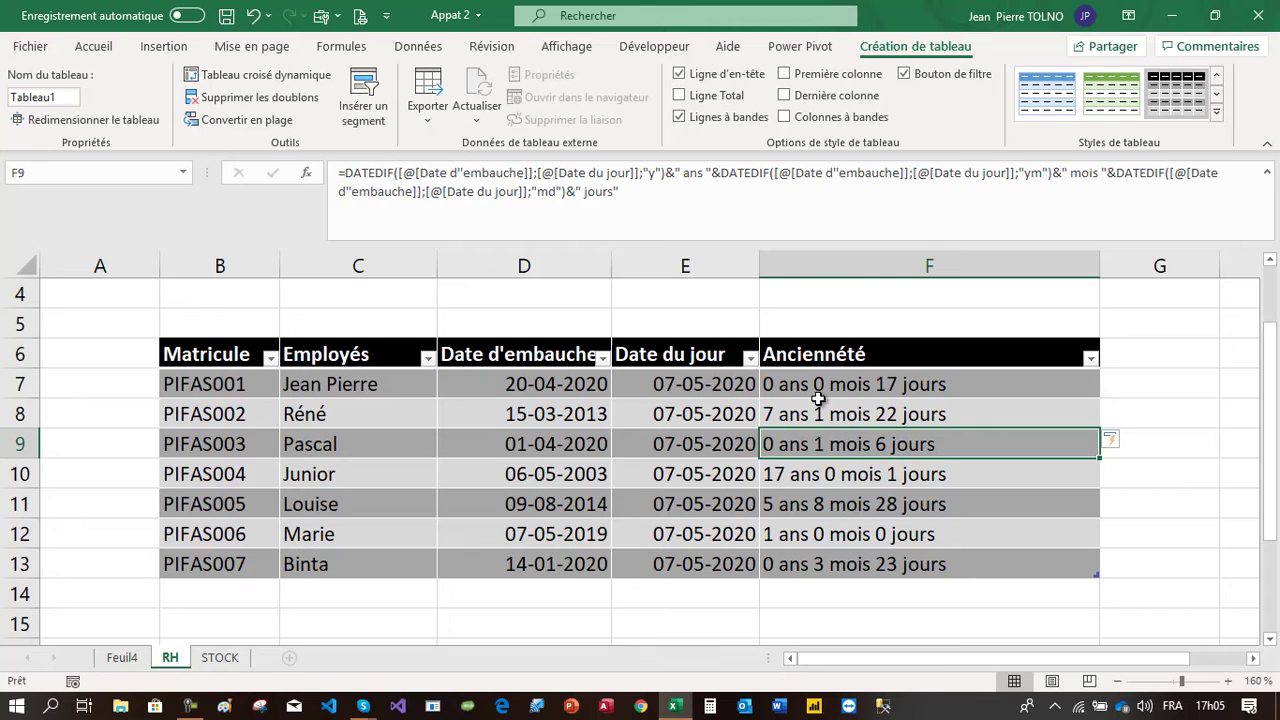
Inspect the computed seniority values in the Ancienneté column
{"action": "left_click_drag", "start_coordinate": [935, 389], "coordinate": [960, 564]}
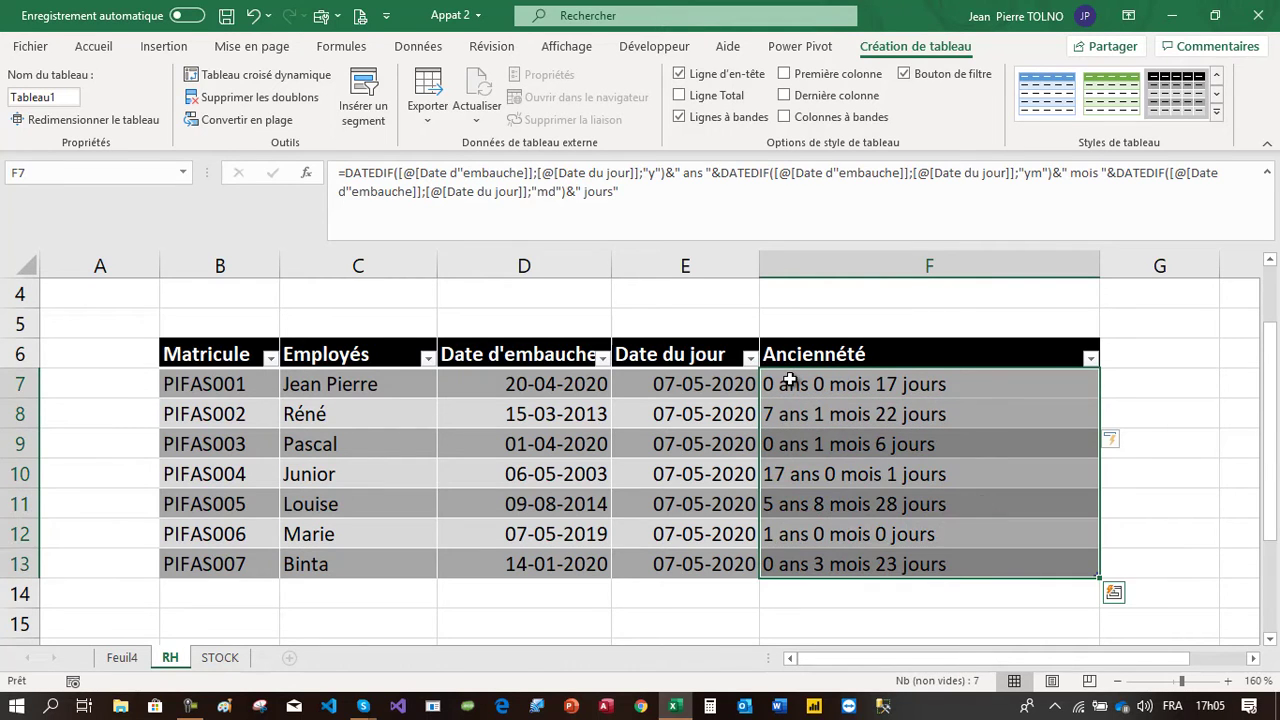
{"action": "left_click", "coordinate": [802, 387]}
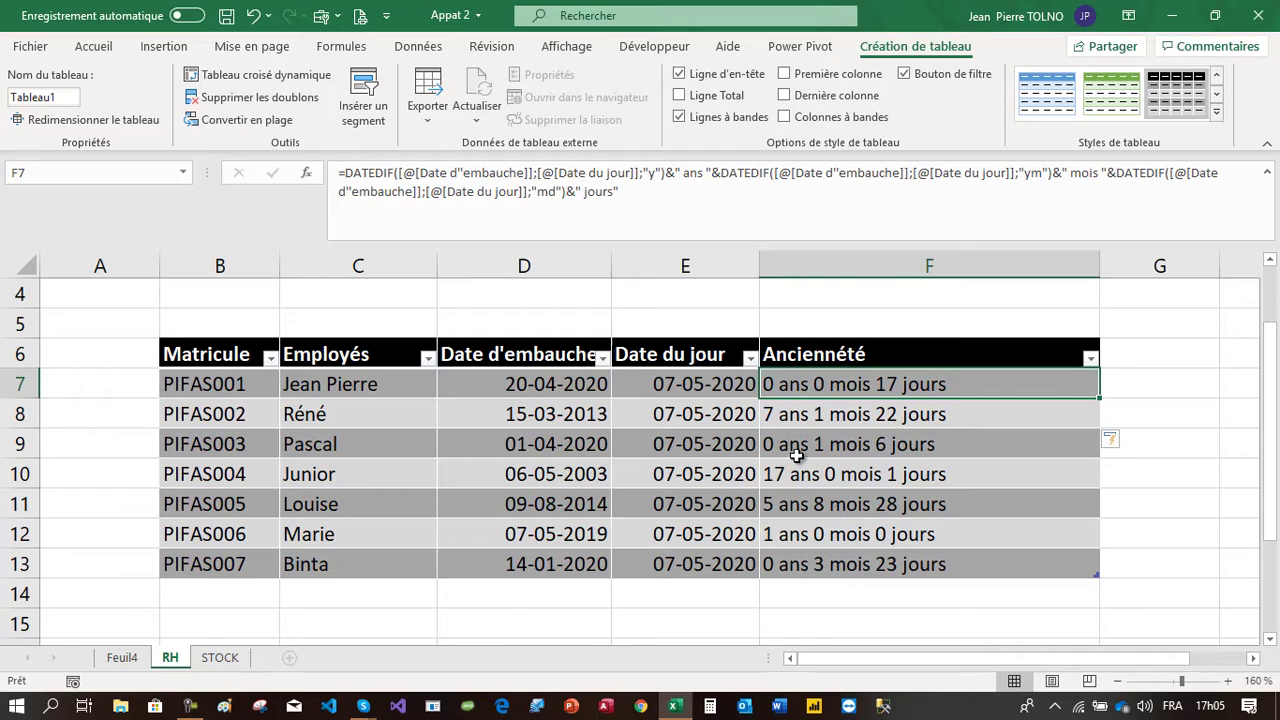
{"action": "left_click_drag", "start_coordinate": [820, 444], "coordinate": [818, 498]}
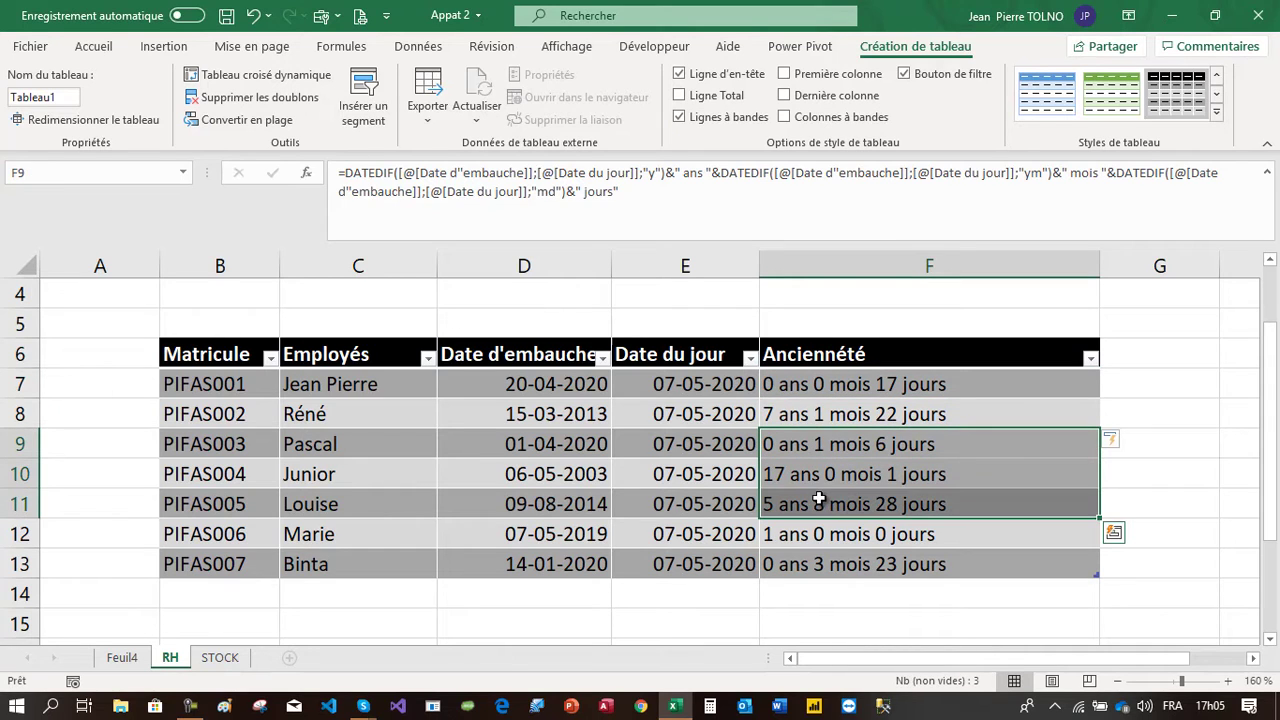
{"action": "left_click", "coordinate": [850, 450]}
{"action": "left_click", "coordinate": [872, 530]}
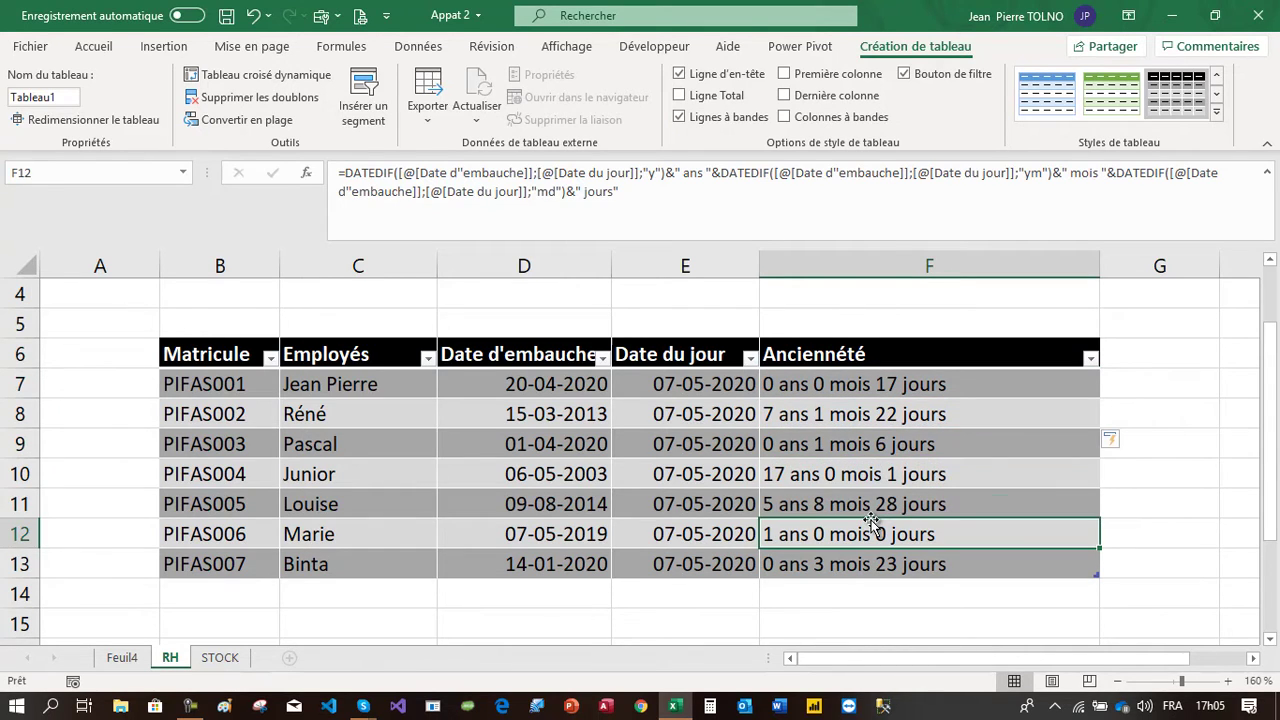
On the STOCK sheet, format the range B6:F12 as a table with headers using a medium orange style
{"action": "left_click", "coordinate": [221, 657]}
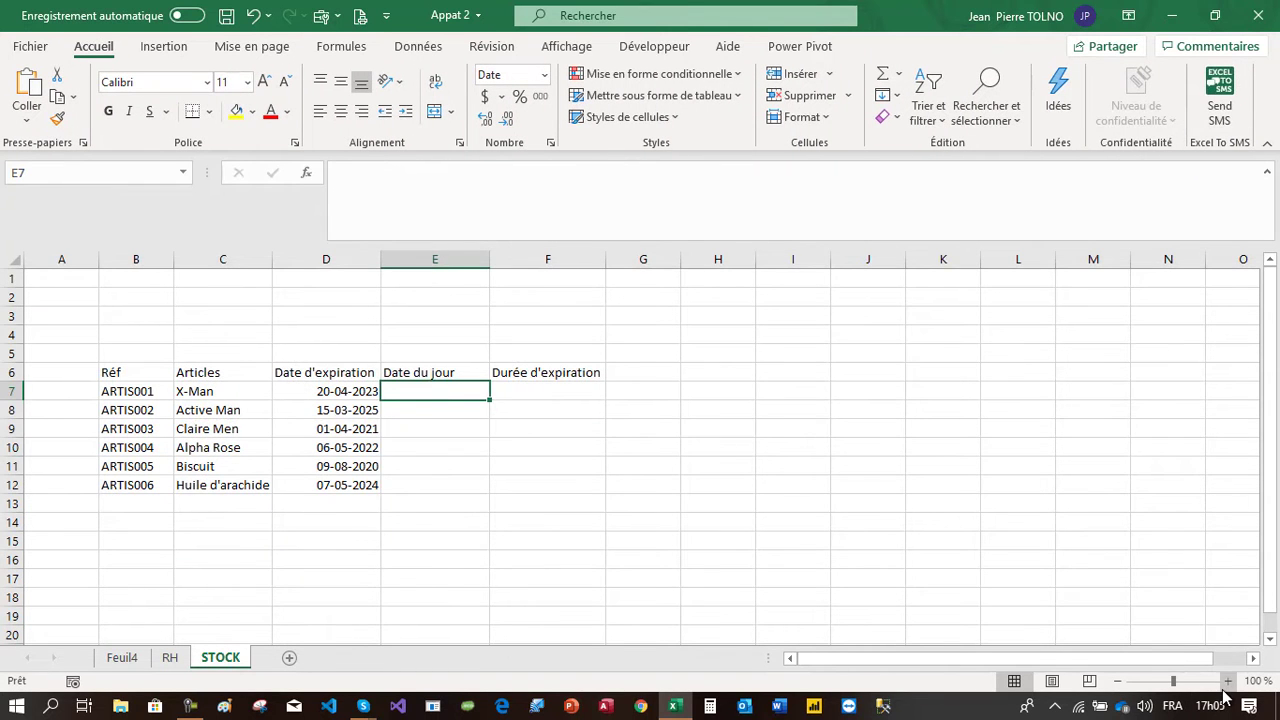
{"action": "left_click", "coordinate": [1227, 682]}
{"action": "left_click", "coordinate": [1227, 682]}
{"action": "left_click", "coordinate": [1227, 682]}
{"action": "left_click", "coordinate": [1227, 682]}
{"action": "left_click", "coordinate": [1227, 682]}
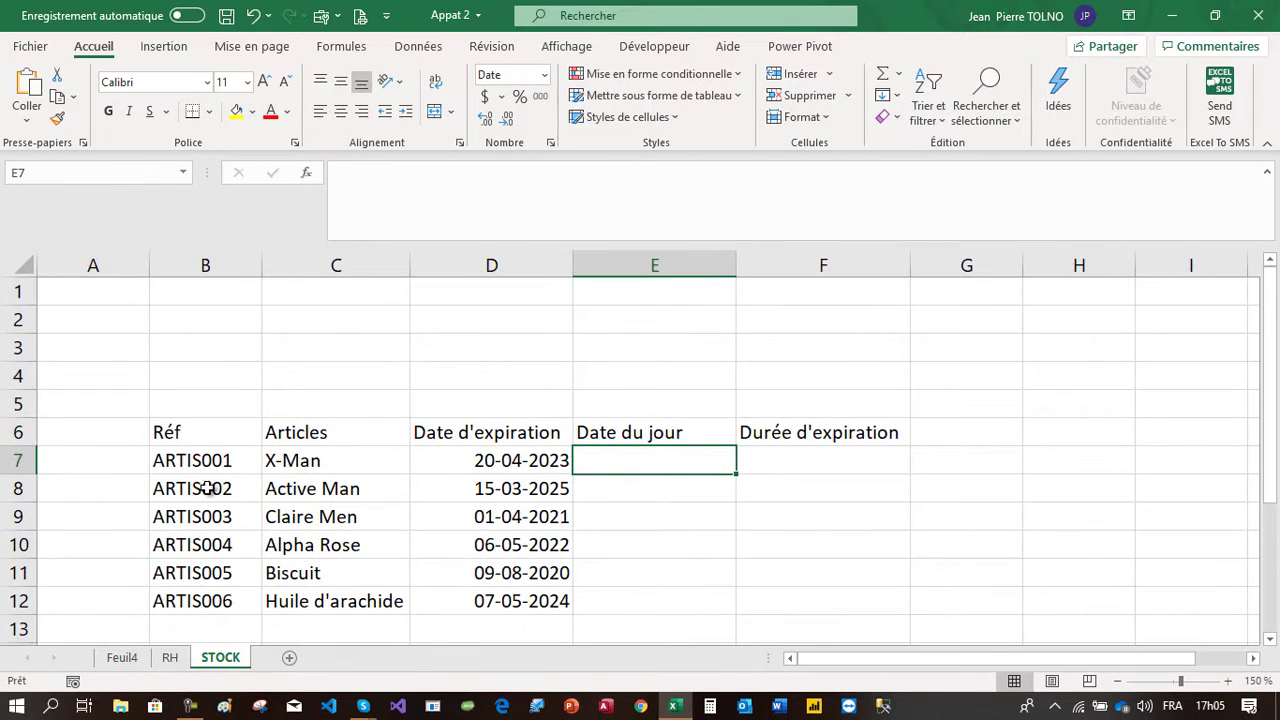
{"action": "left_click", "coordinate": [193, 443]}
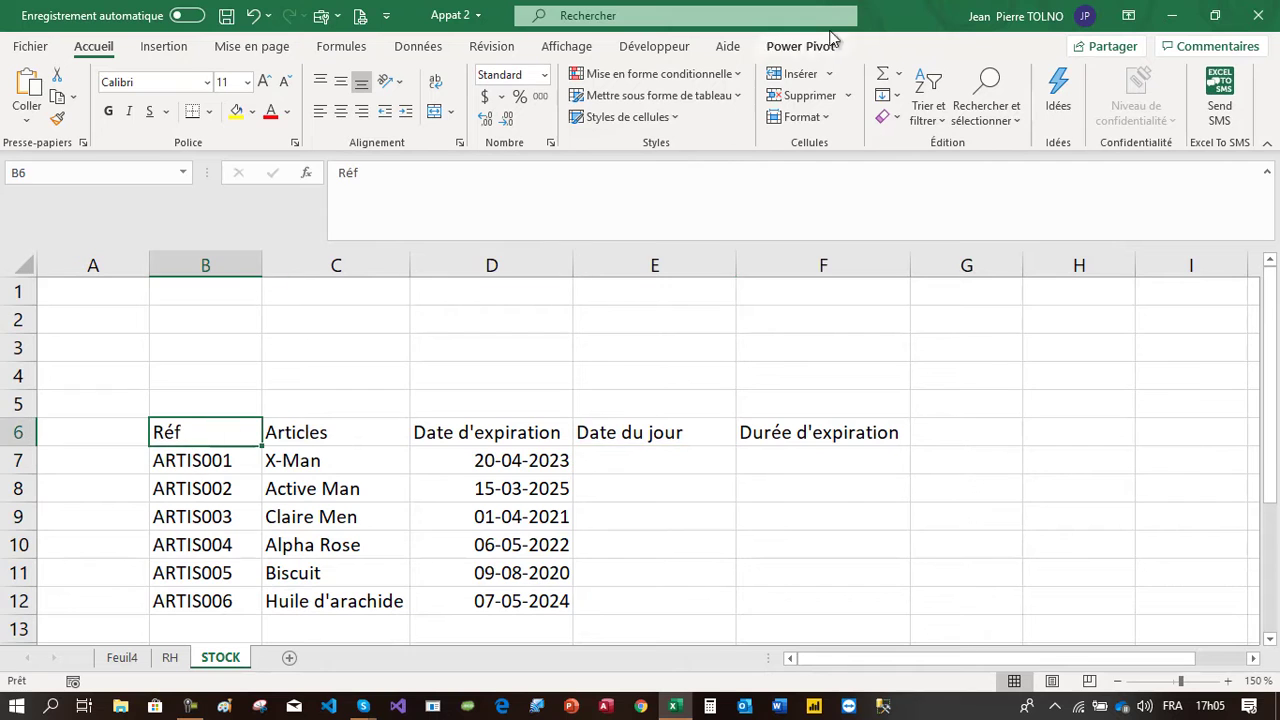
{"action": "left_click", "coordinate": [720, 94]}
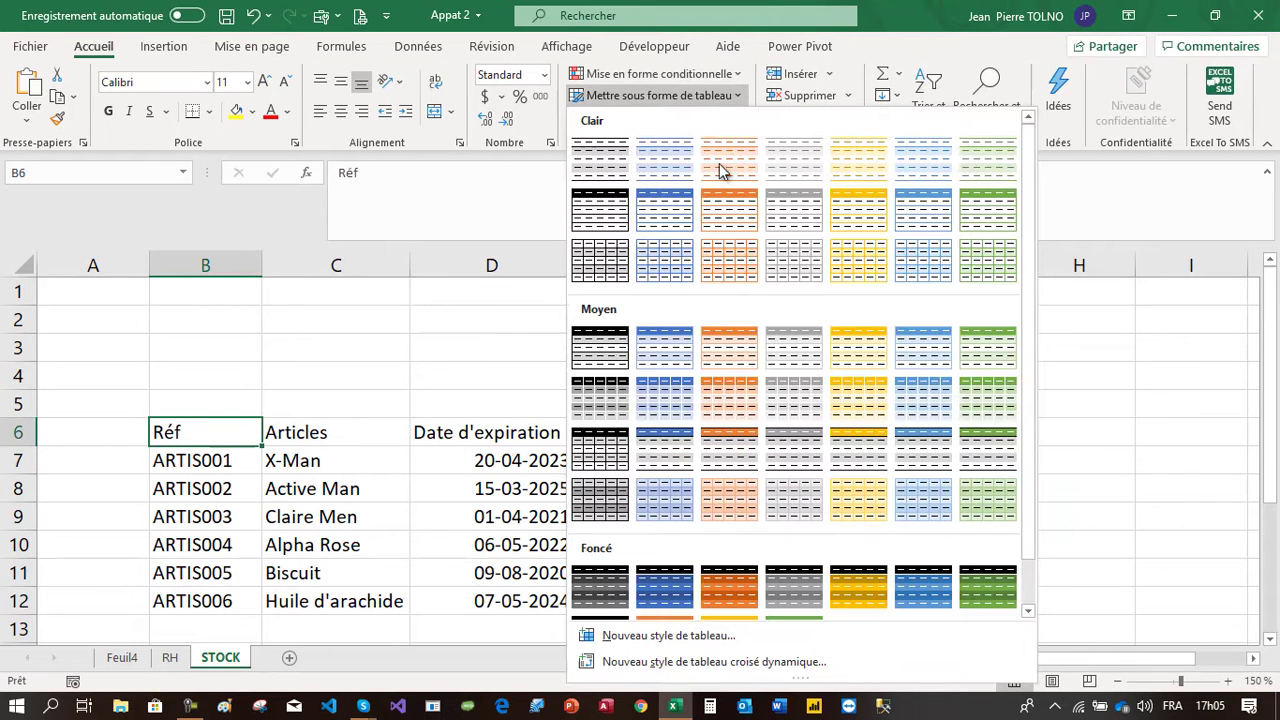
{"action": "left_click", "coordinate": [857, 392]}
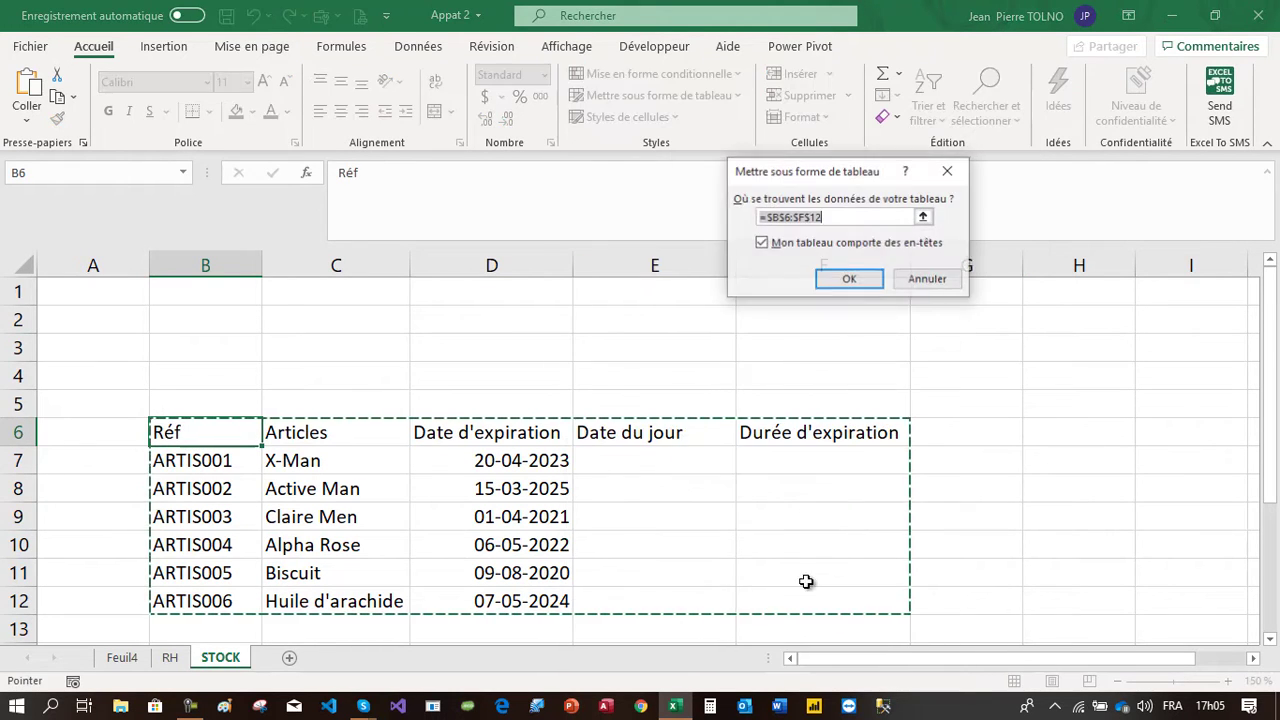
{"action": "left_click", "coordinate": [857, 285]}
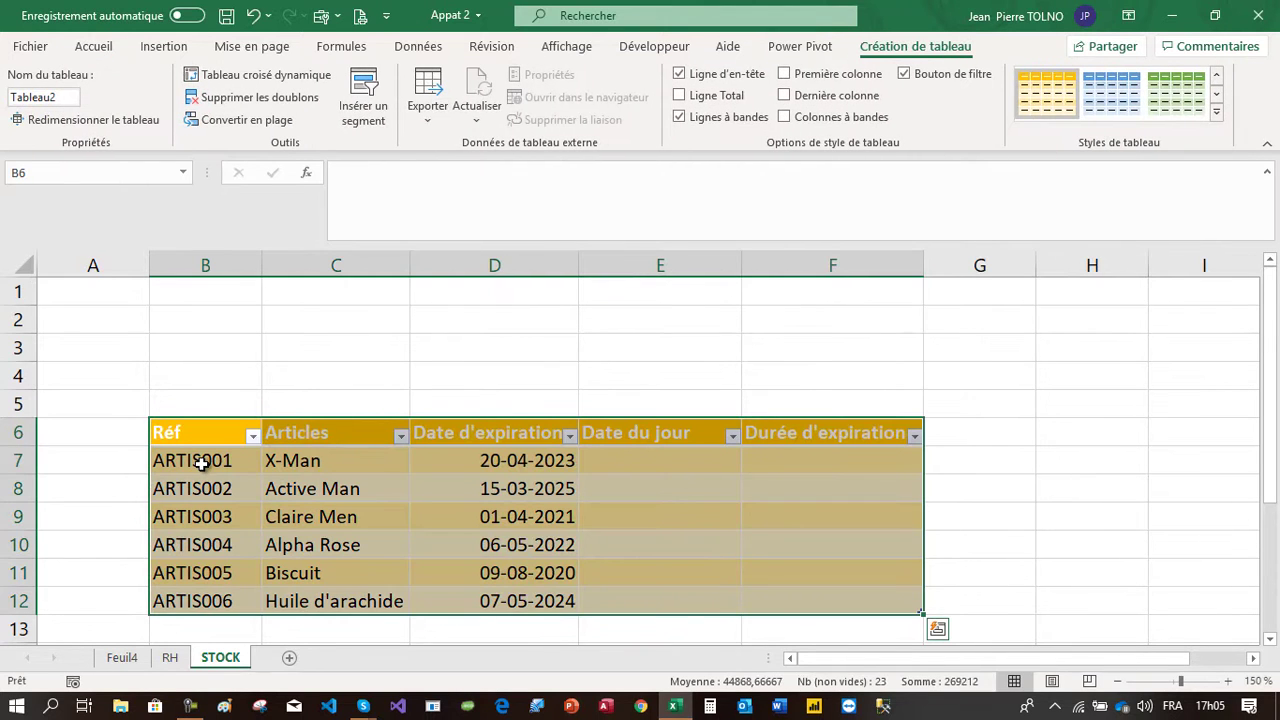
Enter =AUJOURDHUI() in E7 to fill the Date du jour column with today's date
{"action": "left_click_drag", "start_coordinate": [346, 466], "coordinate": [357, 546]}
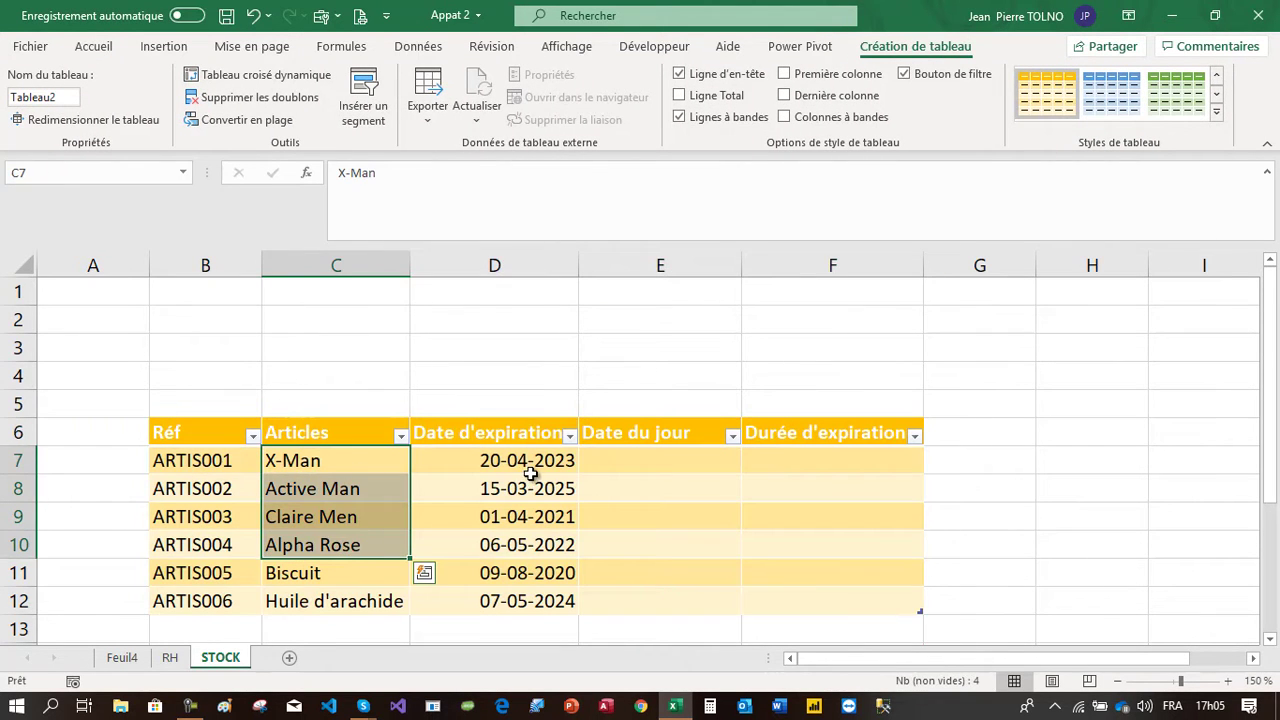
{"action": "left_click_drag", "start_coordinate": [530, 466], "coordinate": [531, 537]}
{"action": "left_click", "coordinate": [706, 452]}
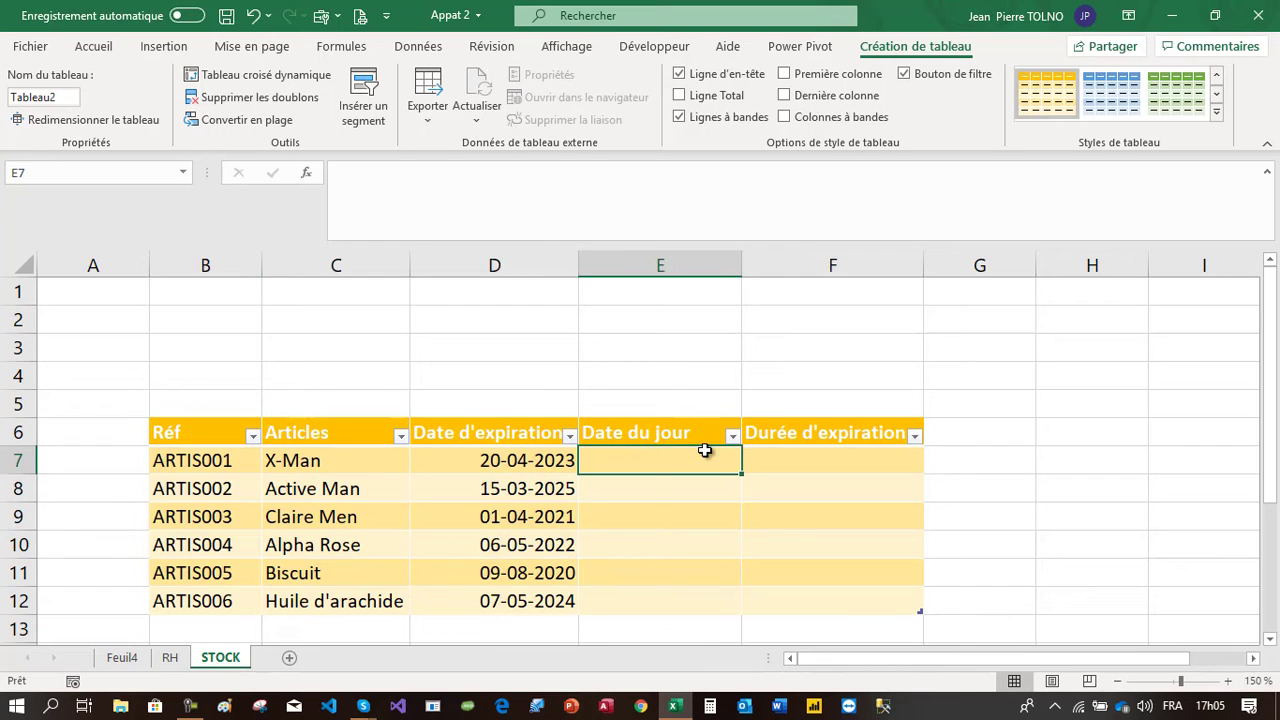
{"action": "type", "text": "=AUJOURDHUI("}
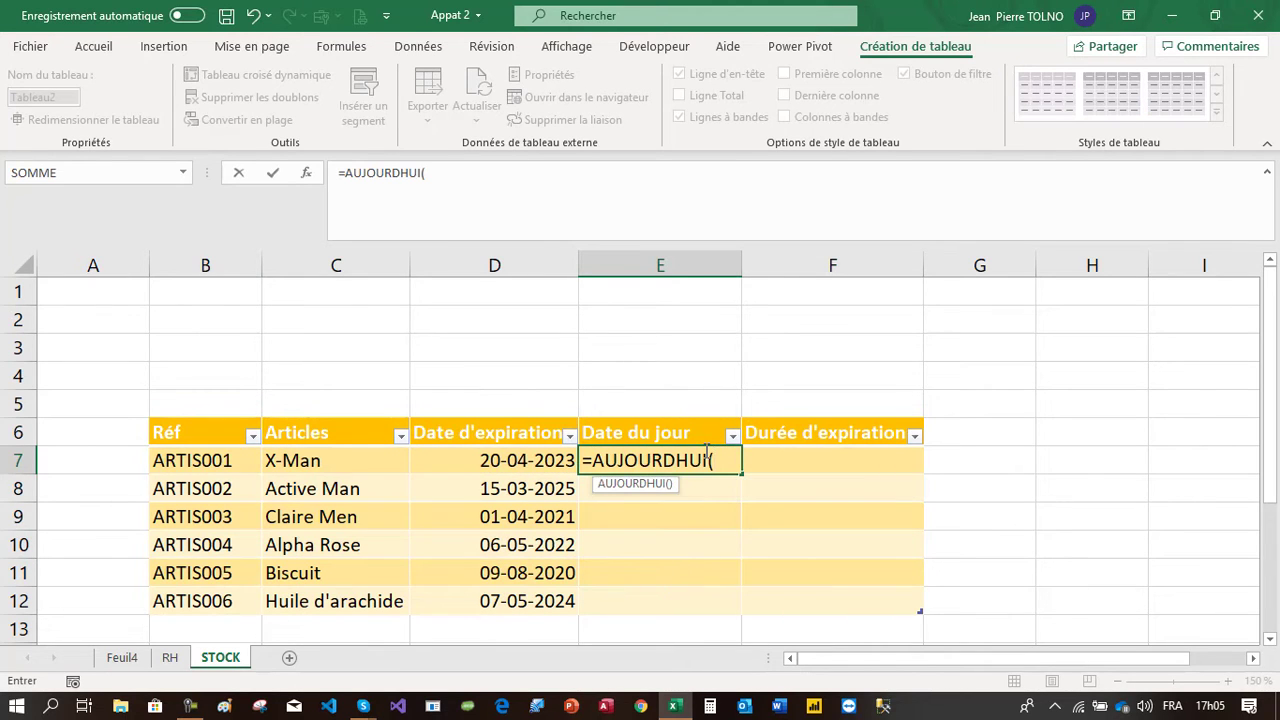
{"action": "type", "text": ")"}
{"action": "key", "text": "Return"}
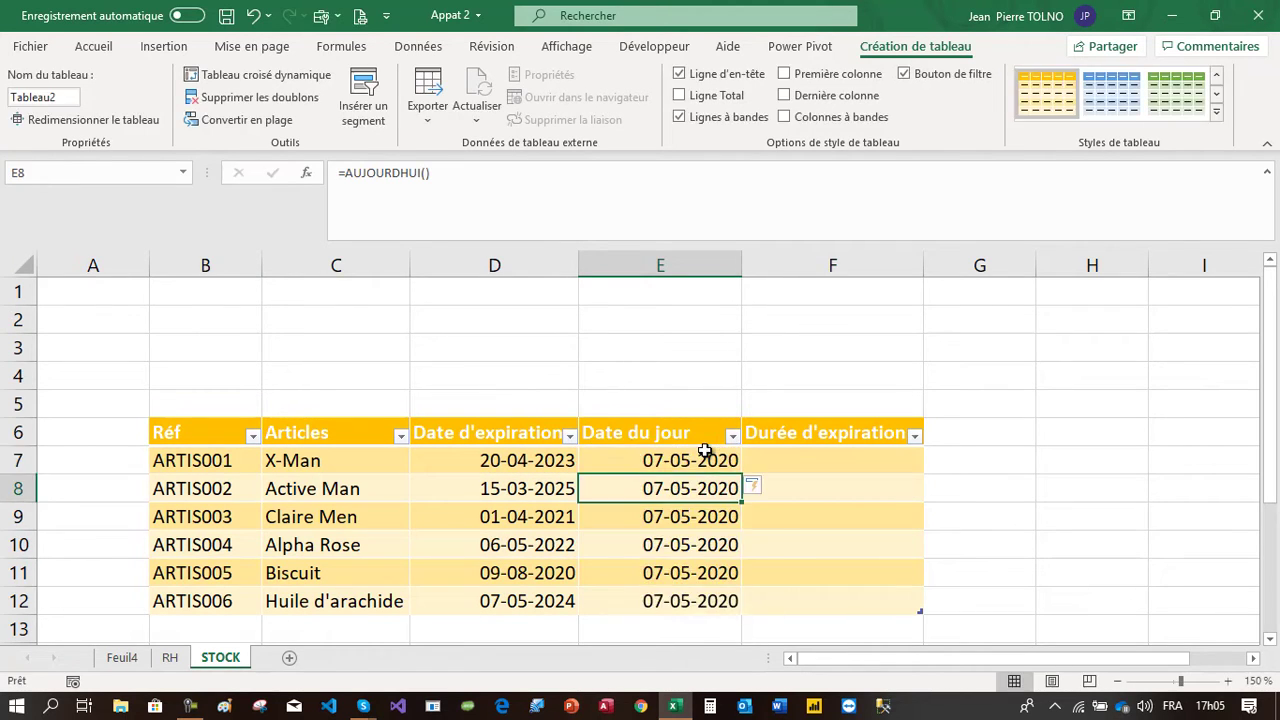
Widen the Date d'expiration column D
{"action": "left_click", "coordinate": [830, 460]}
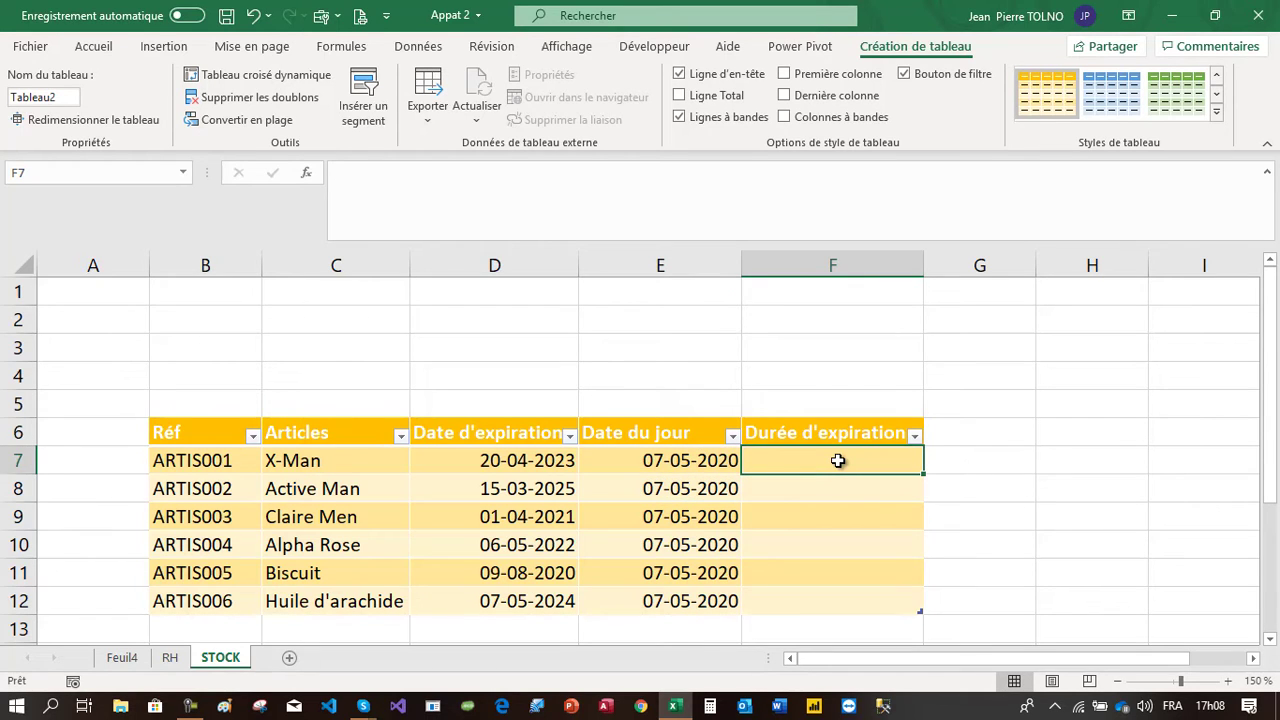
{"action": "left_click_drag", "start_coordinate": [547, 460], "coordinate": [700, 460]}
{"action": "mouse_move", "coordinate": [589, 460]}
{"action": "left_mouse_down"}
{"action": "mouse_move", "coordinate": [553, 460]}
{"action": "mouse_move", "coordinate": [603, 466]}
{"action": "left_mouse_up"}
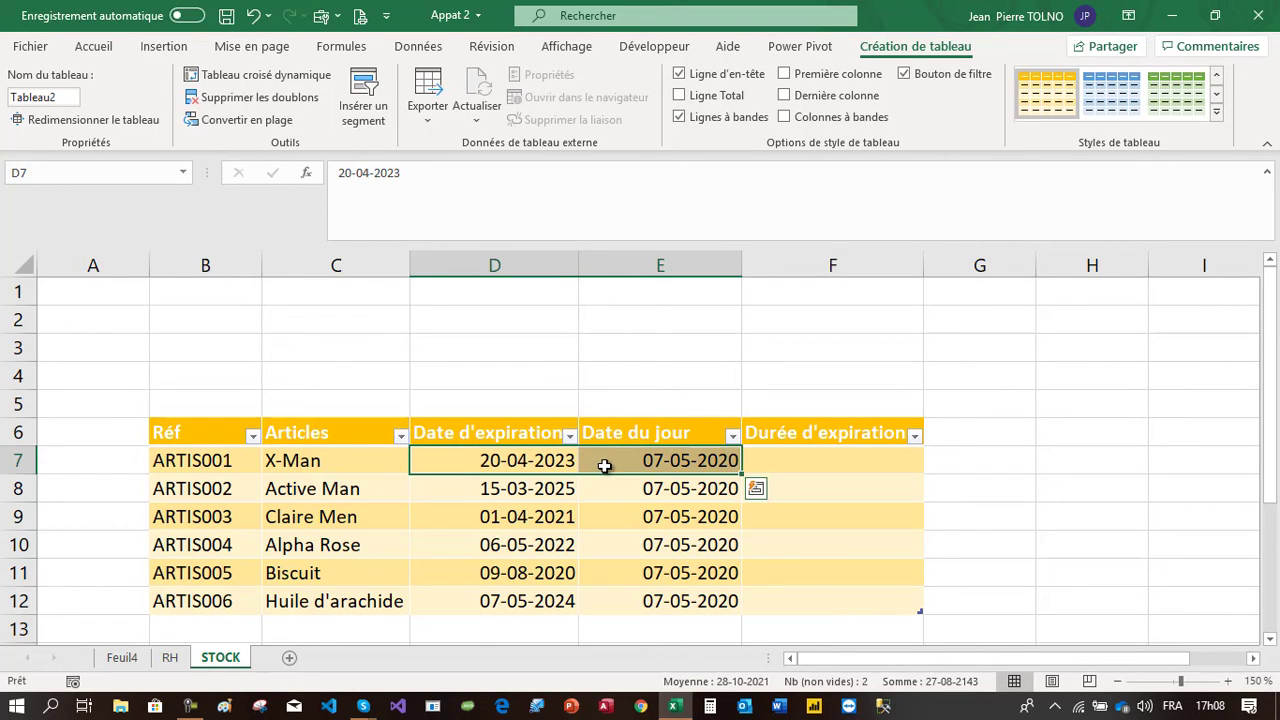
{"action": "left_click_drag", "start_coordinate": [581, 259], "coordinate": [599, 262]}
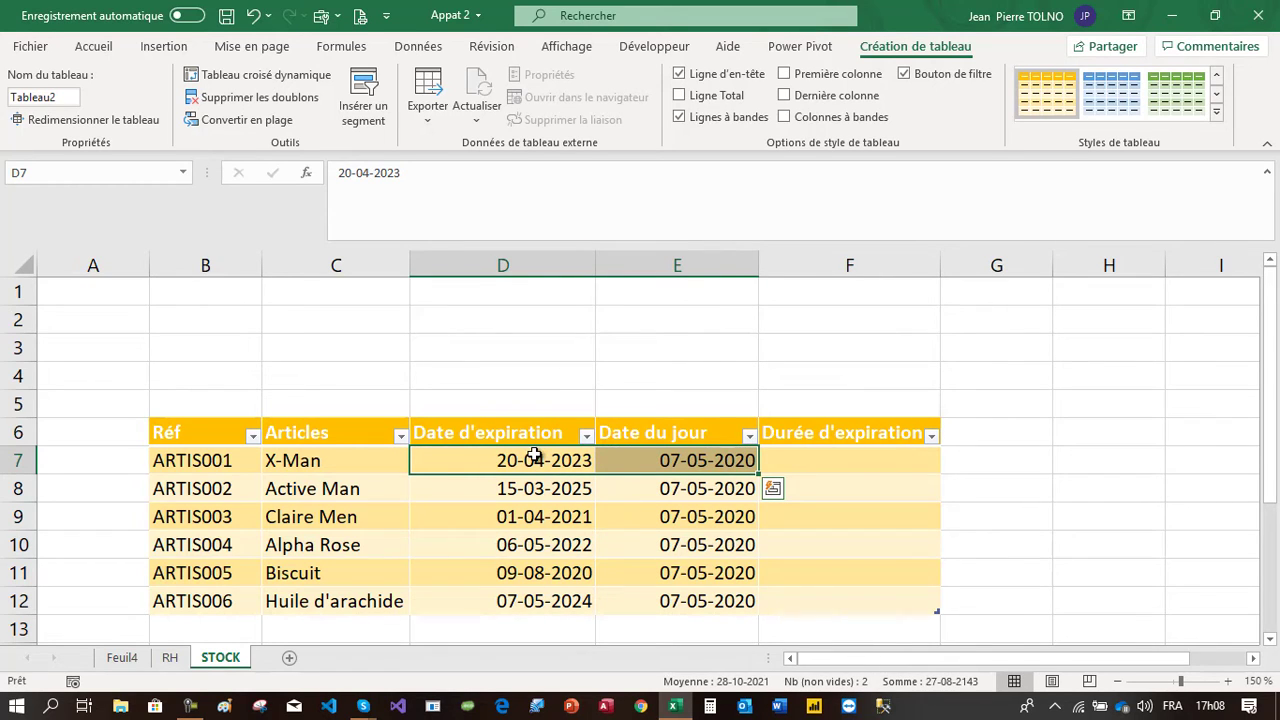
Compare the date cells on STOCK with the hire date and today's date cells on the RH sheet
{"action": "left_click", "coordinate": [651, 455]}
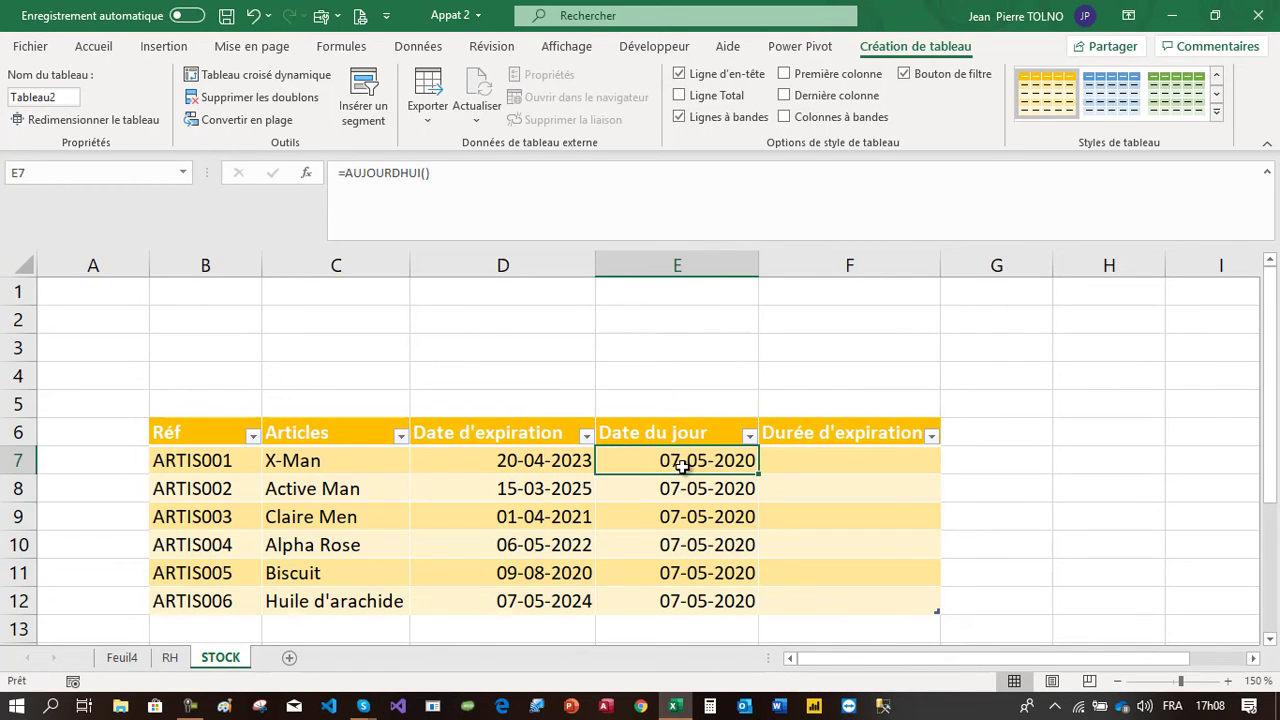
{"action": "left_click", "coordinate": [546, 462]}
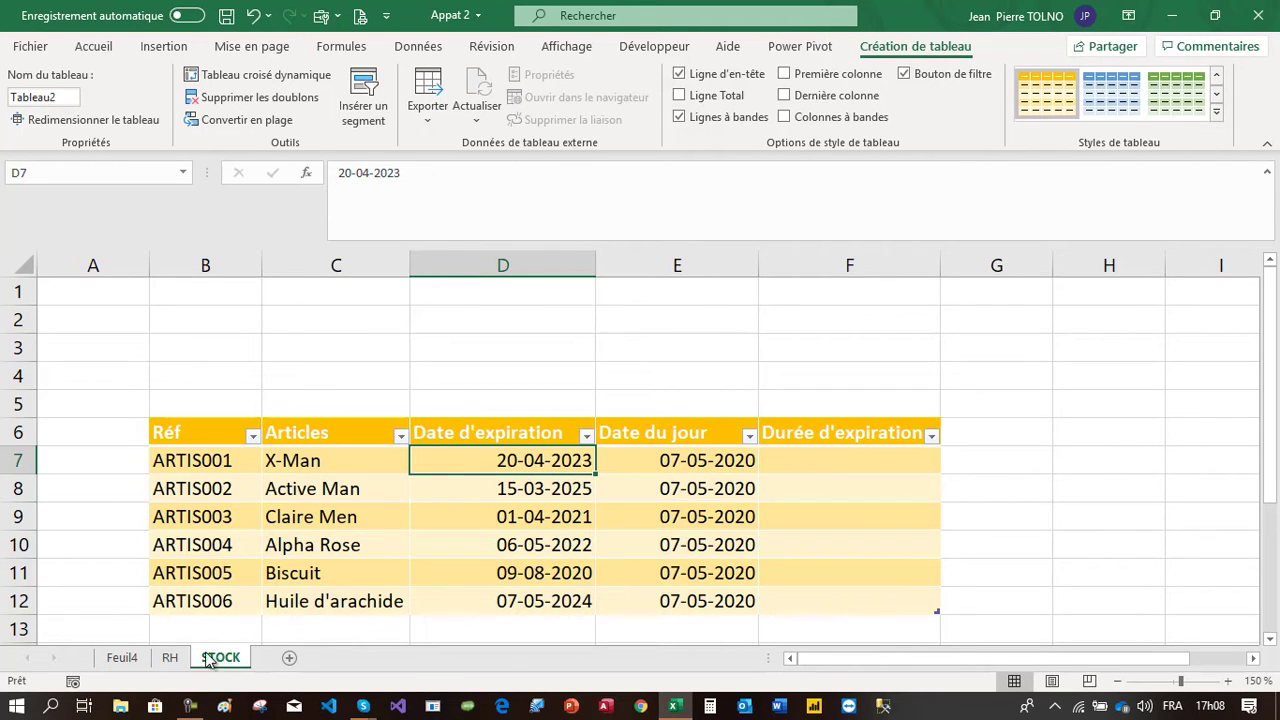
{"action": "left_click", "coordinate": [172, 657]}
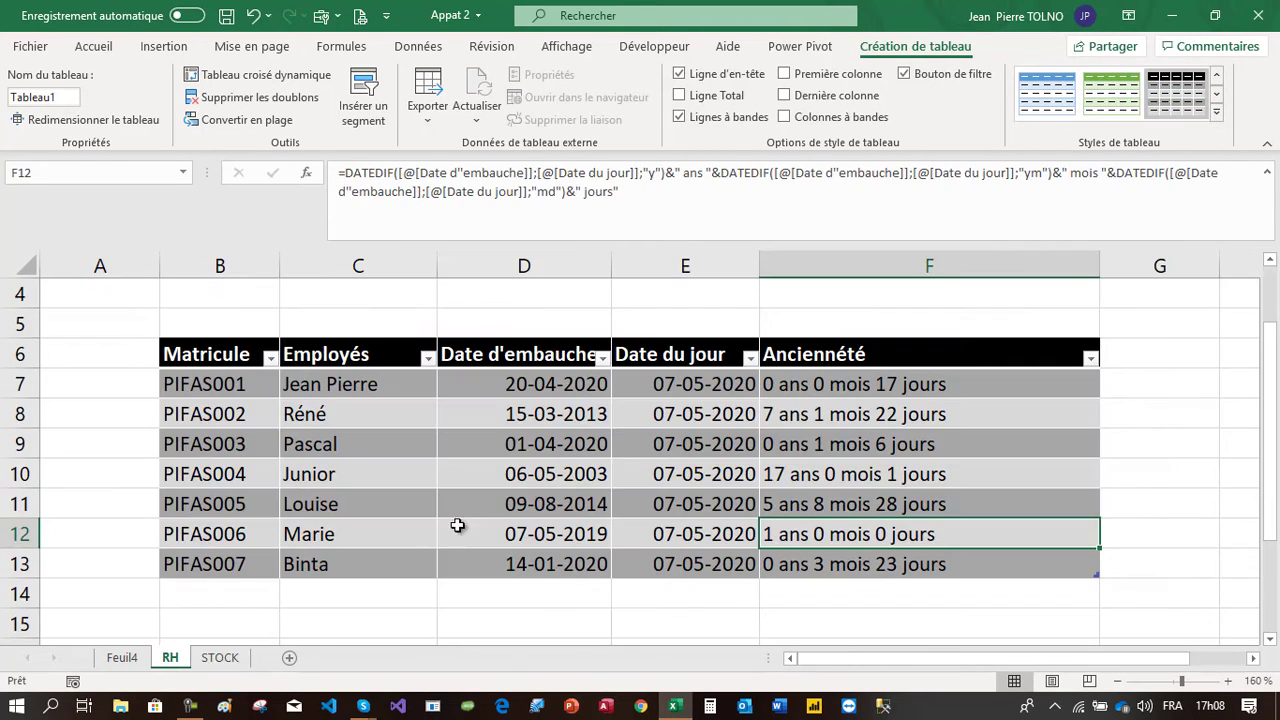
{"action": "left_click", "coordinate": [600, 385]}
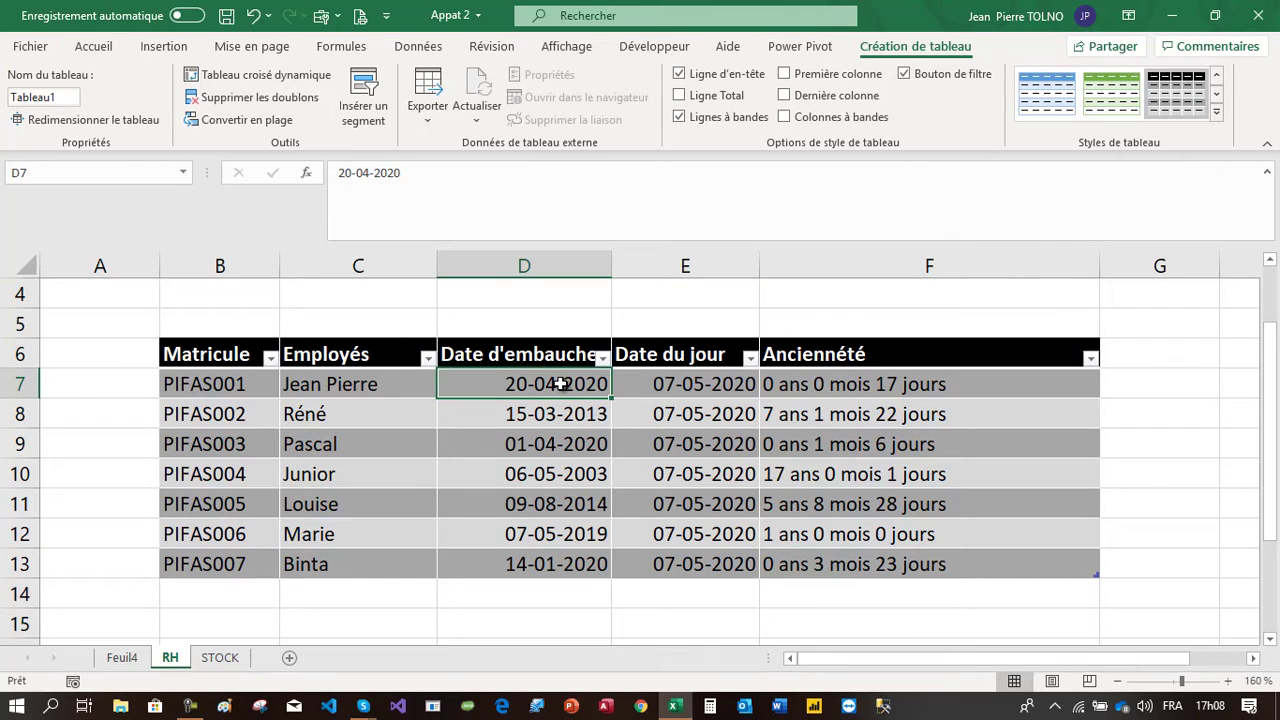
{"action": "left_click", "coordinate": [650, 385]}
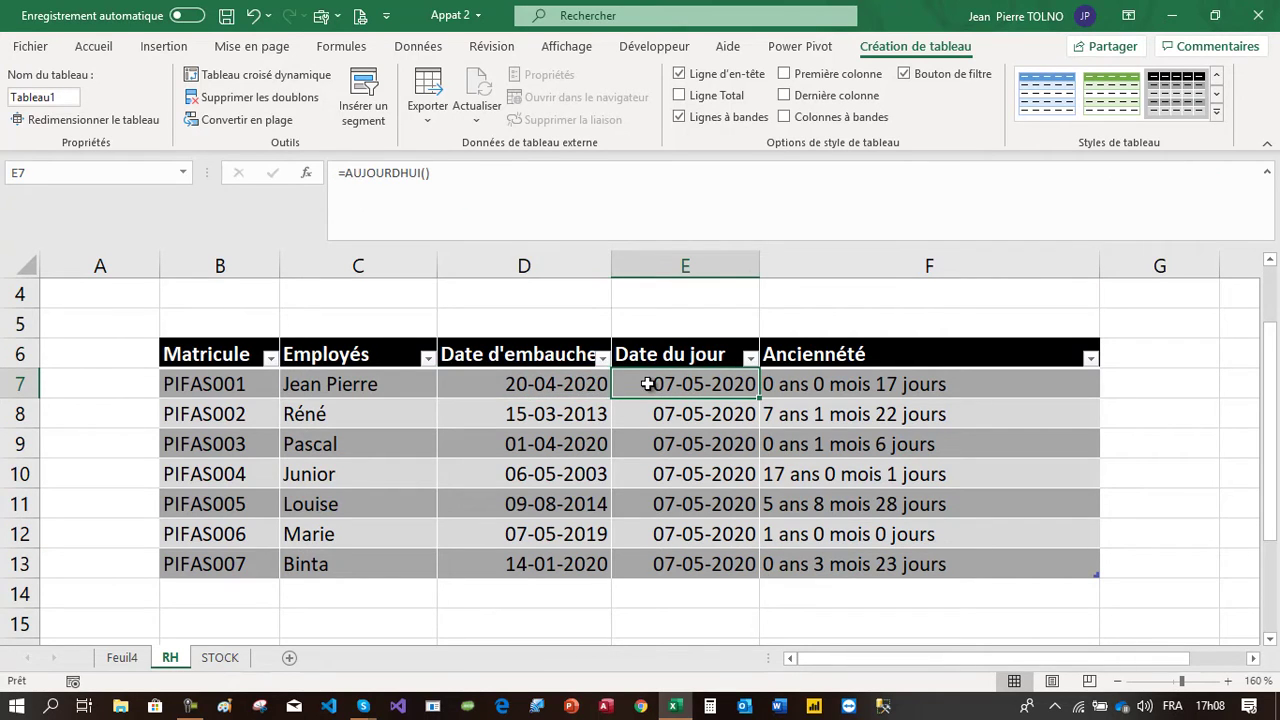
Switch to the STOCK sheet and start a DATEDIF formula in F7 of the Durée d'expiration column
{"action": "left_click", "coordinate": [224, 659]}
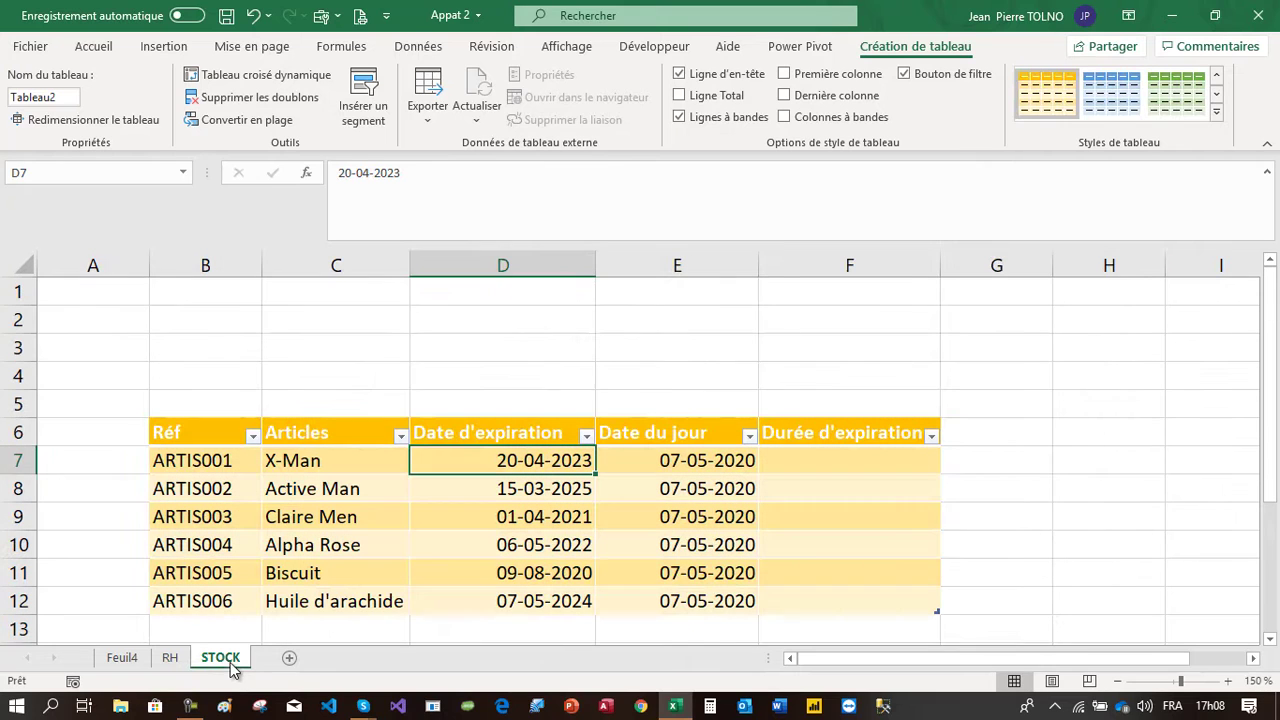
{"action": "left_click", "coordinate": [664, 461]}
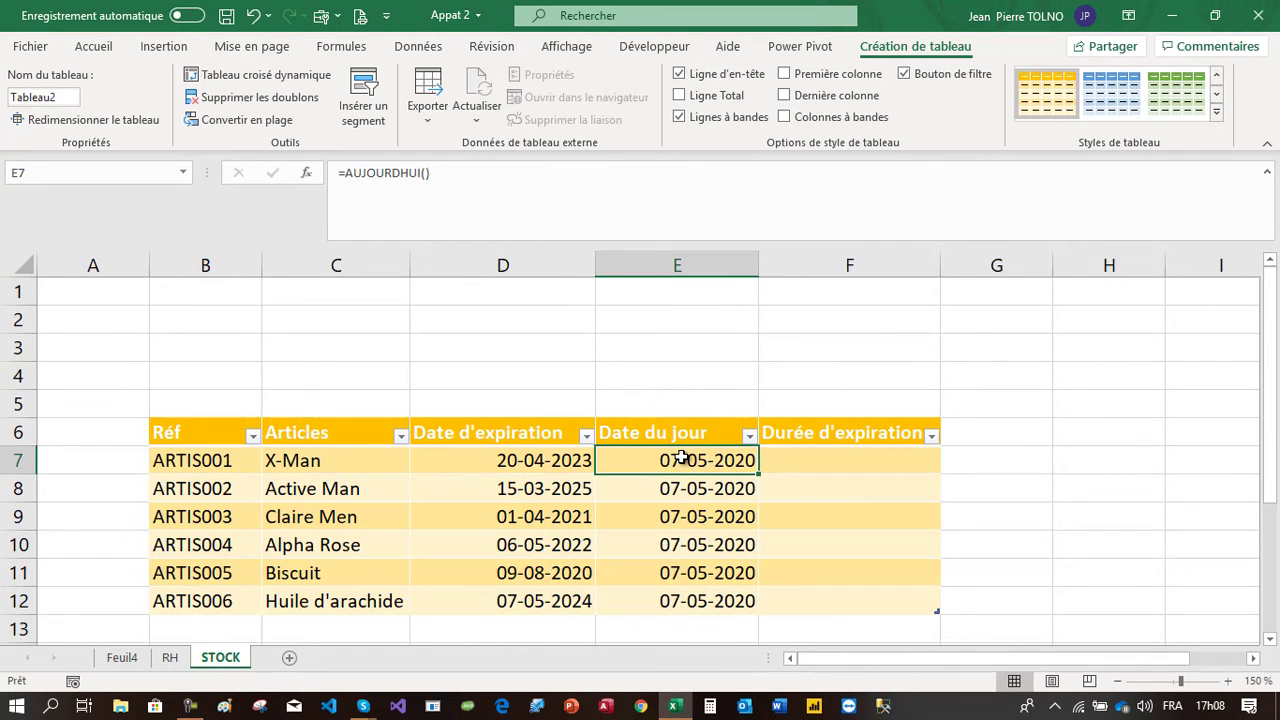
{"action": "left_click", "coordinate": [501, 460]}
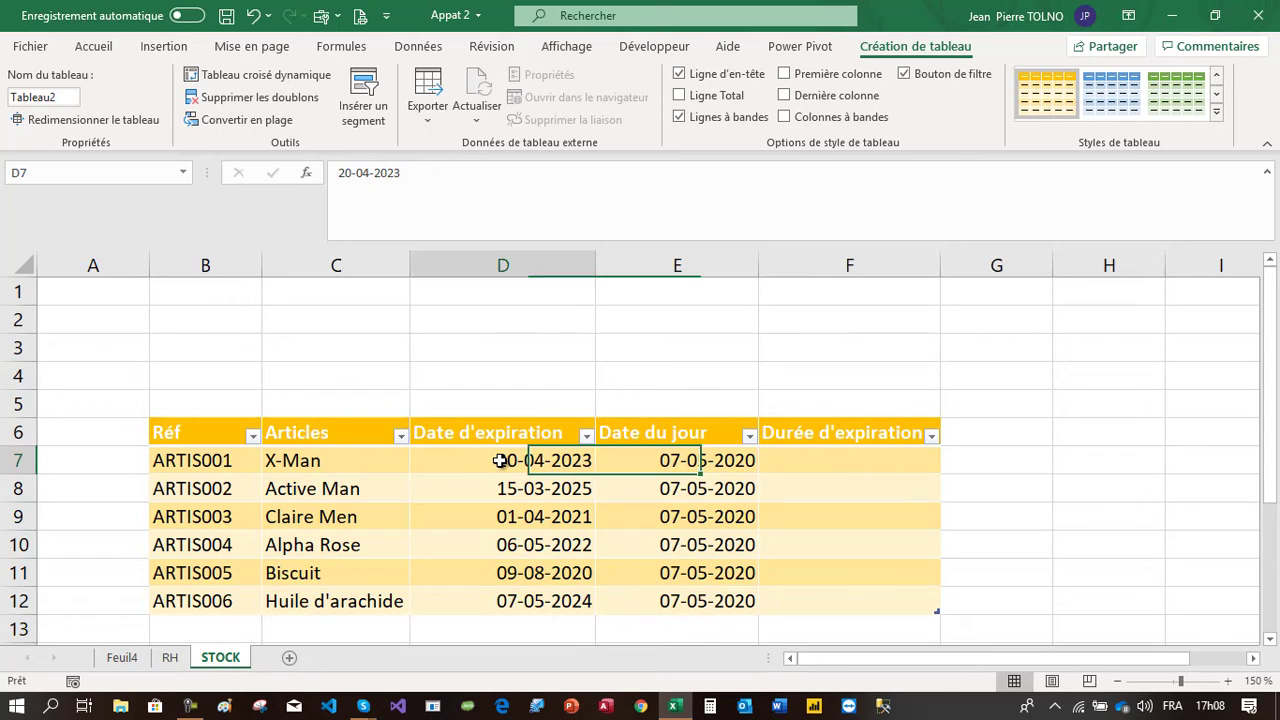
{"action": "left_click", "coordinate": [852, 462]}
{"action": "type", "text": "="}
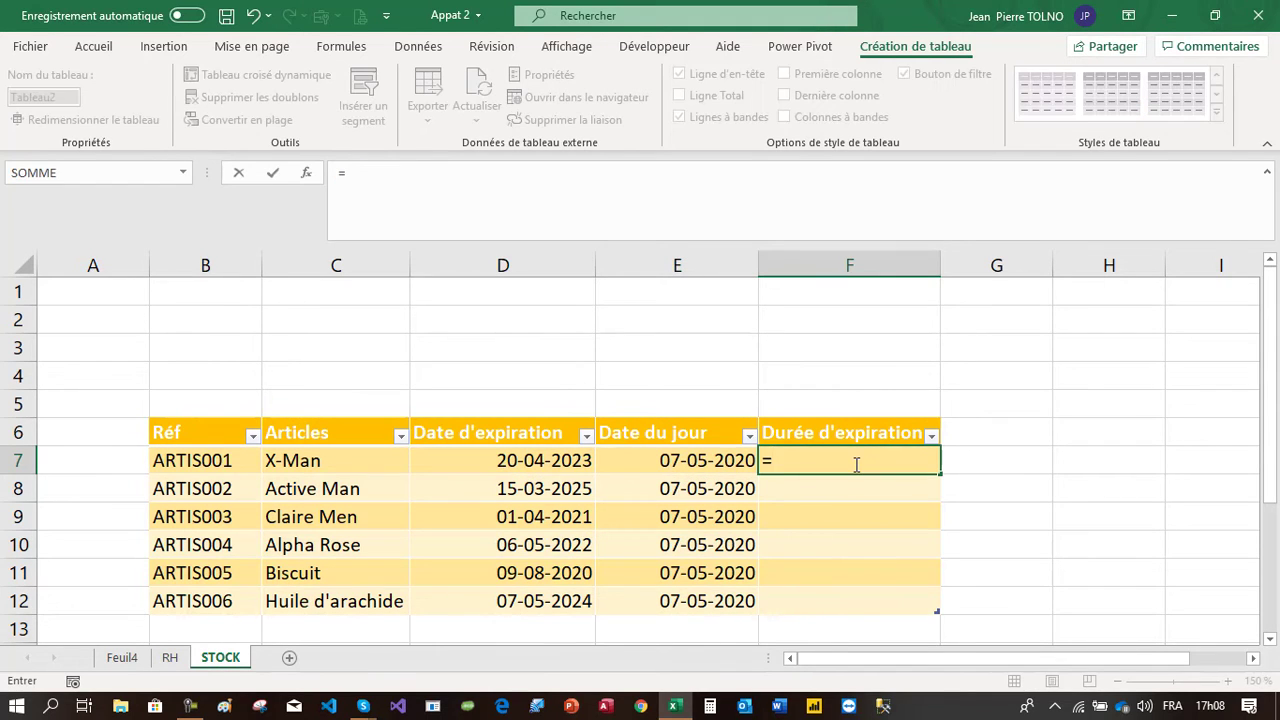
{"action": "type", "text": "date"}
{"action": "key", "text": "Tab"}
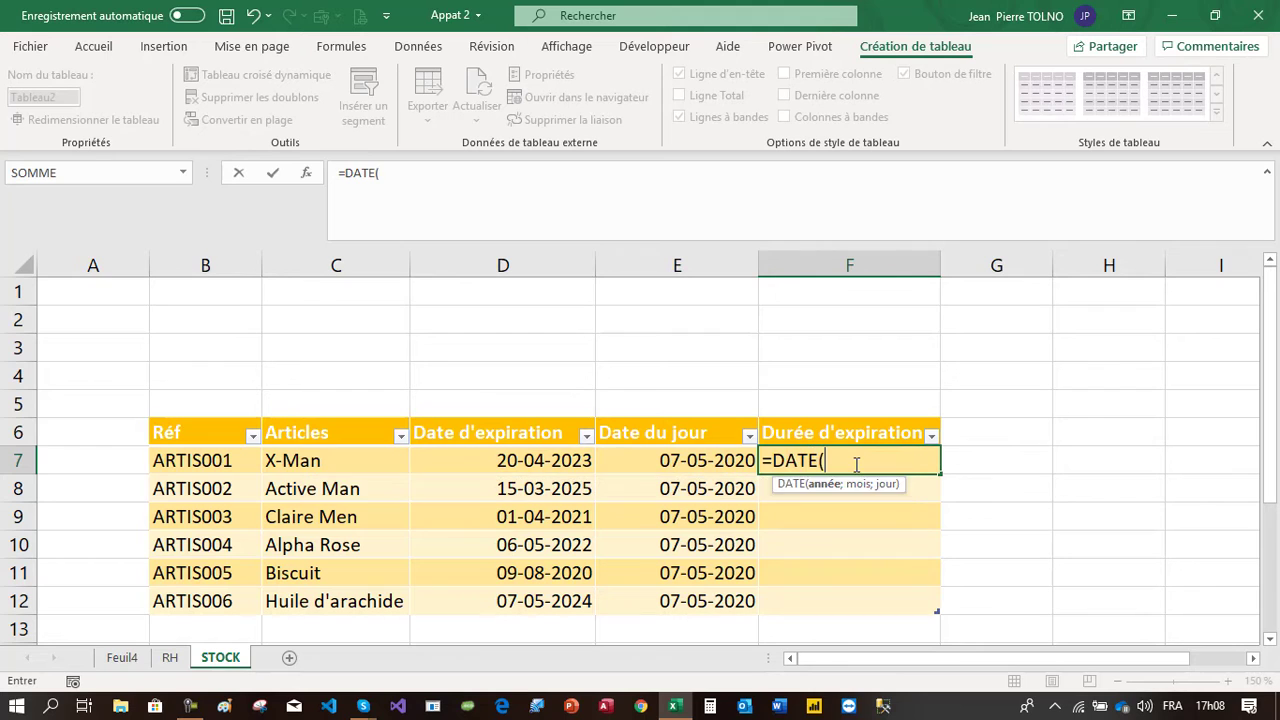
{"action": "key", "text": "BackSpace"}
{"action": "type", "text": "di"}
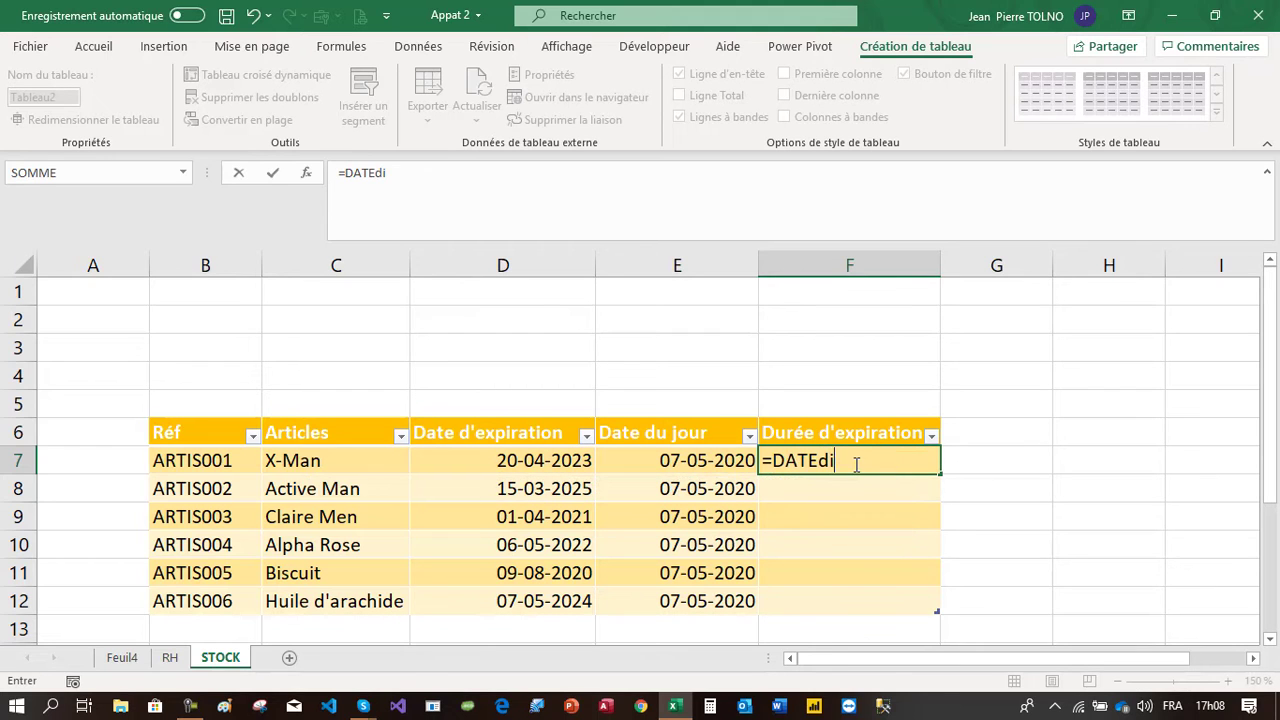
{"action": "type", "text": "f"}
{"action": "key", "text": "Return"}
Complete F7's formula as =DATEDIF([@[Date du jour]];[@[Date d'expiration]];"y")&" ans " to show the years until expiration
{"action": "left_click", "coordinate": [857, 460]}
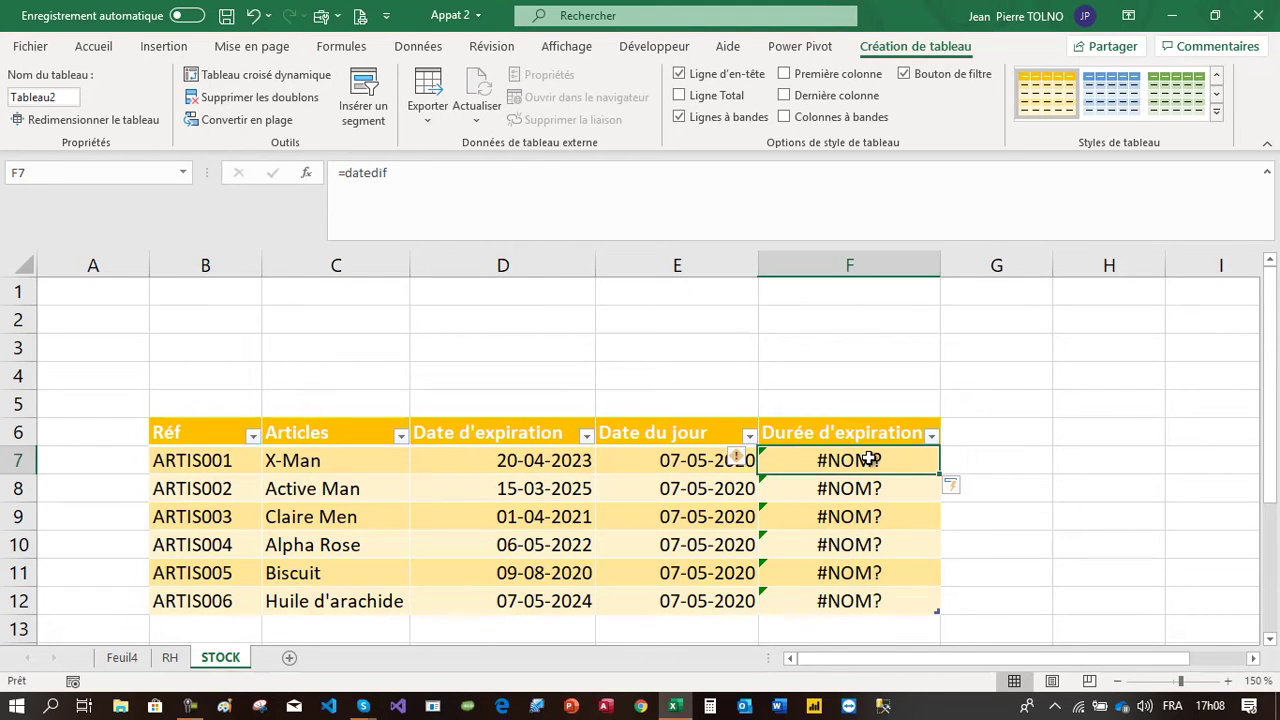
{"action": "left_click", "coordinate": [508, 184]}
{"action": "type", "text": "("}
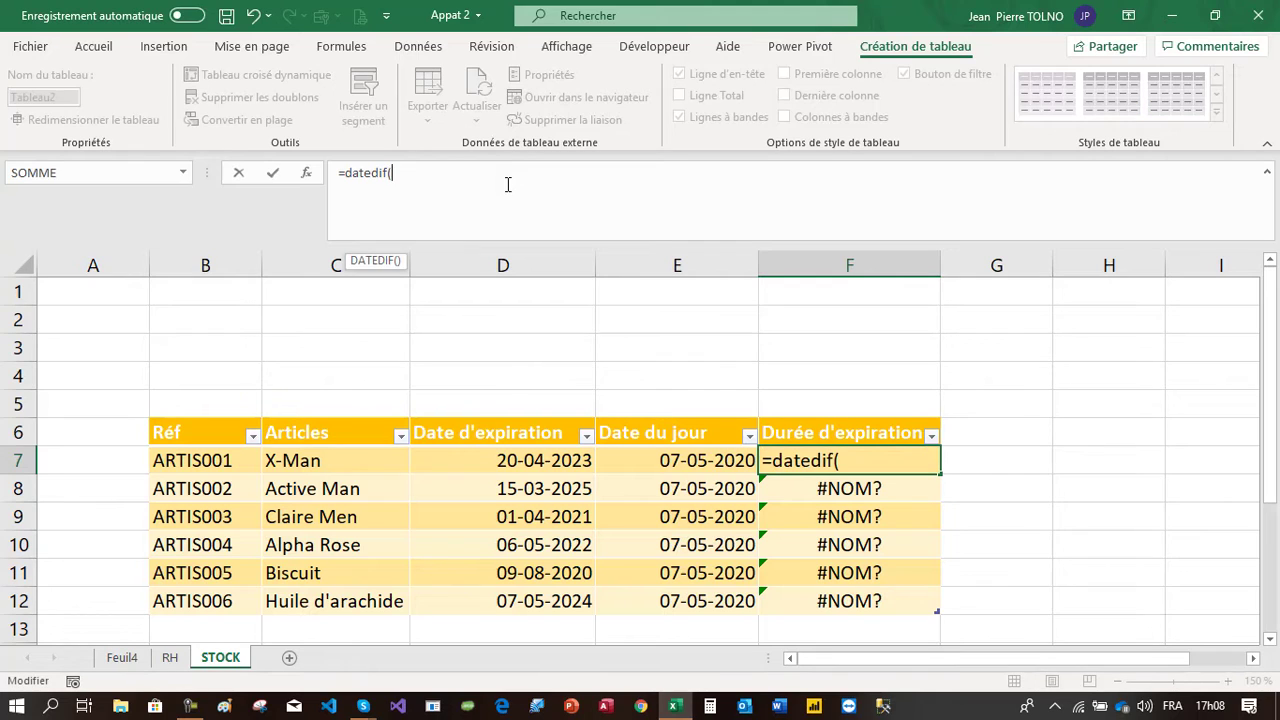
{"action": "left_click", "coordinate": [706, 459]}
{"action": "type", "text": ";"}
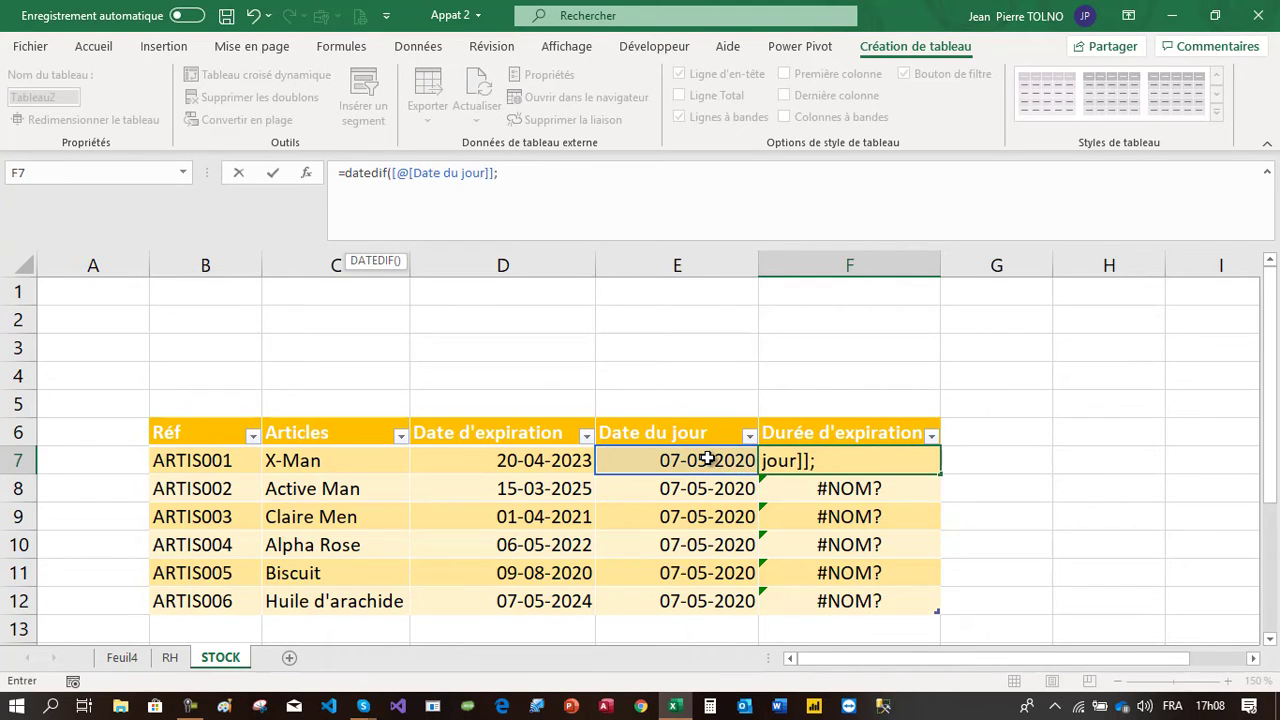
{"action": "left_click", "coordinate": [579, 461]}
{"action": "type", "text": ";"}
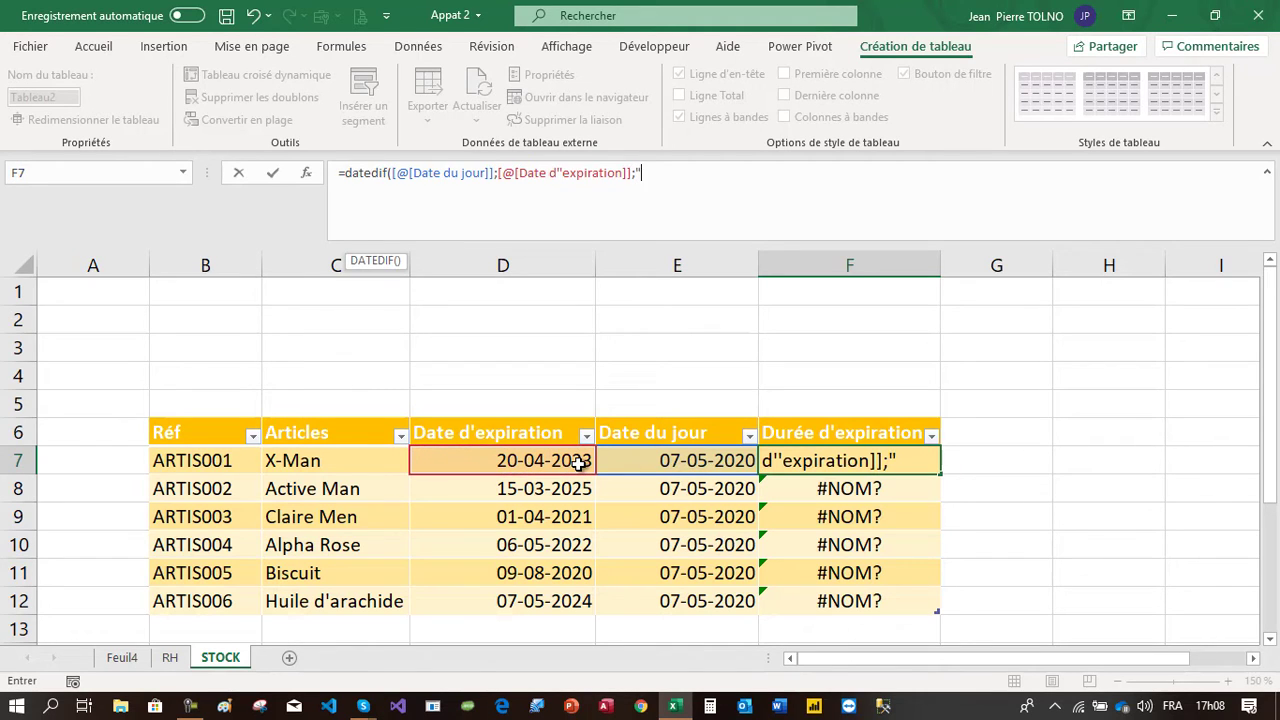
{"action": "type", "text": "\"y\")"}
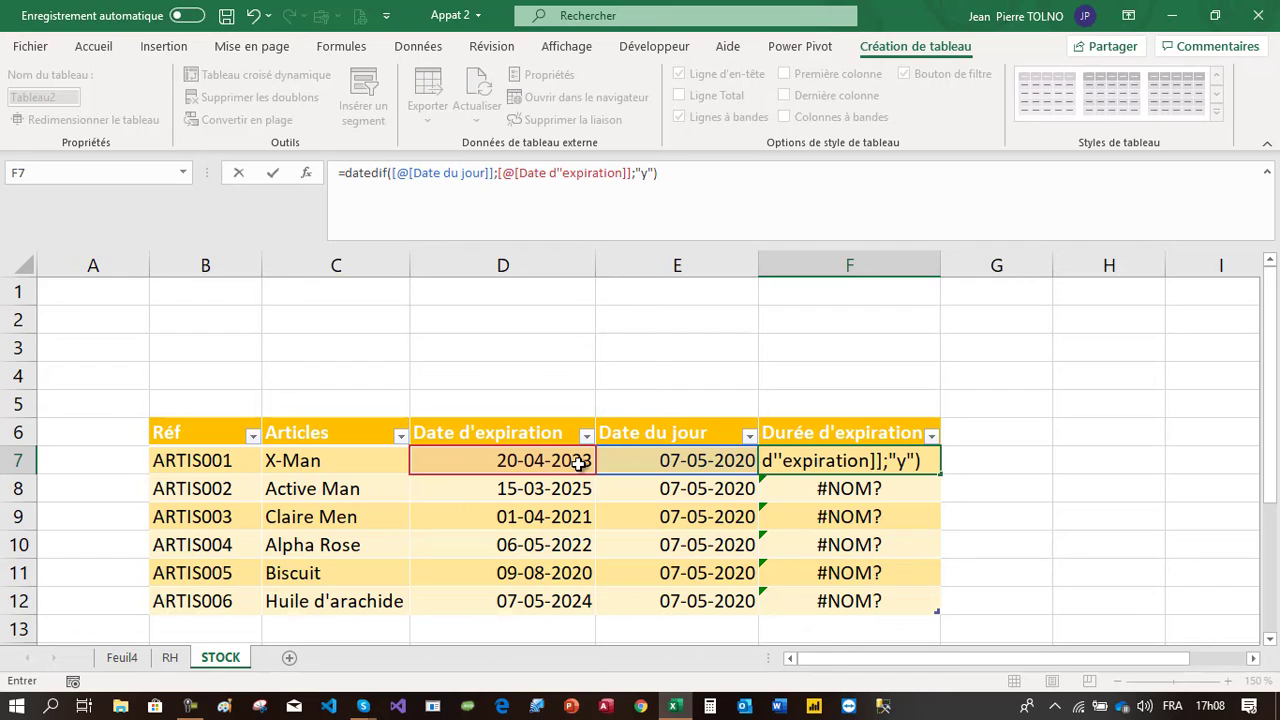
{"action": "type", "text": "&\" ans"}
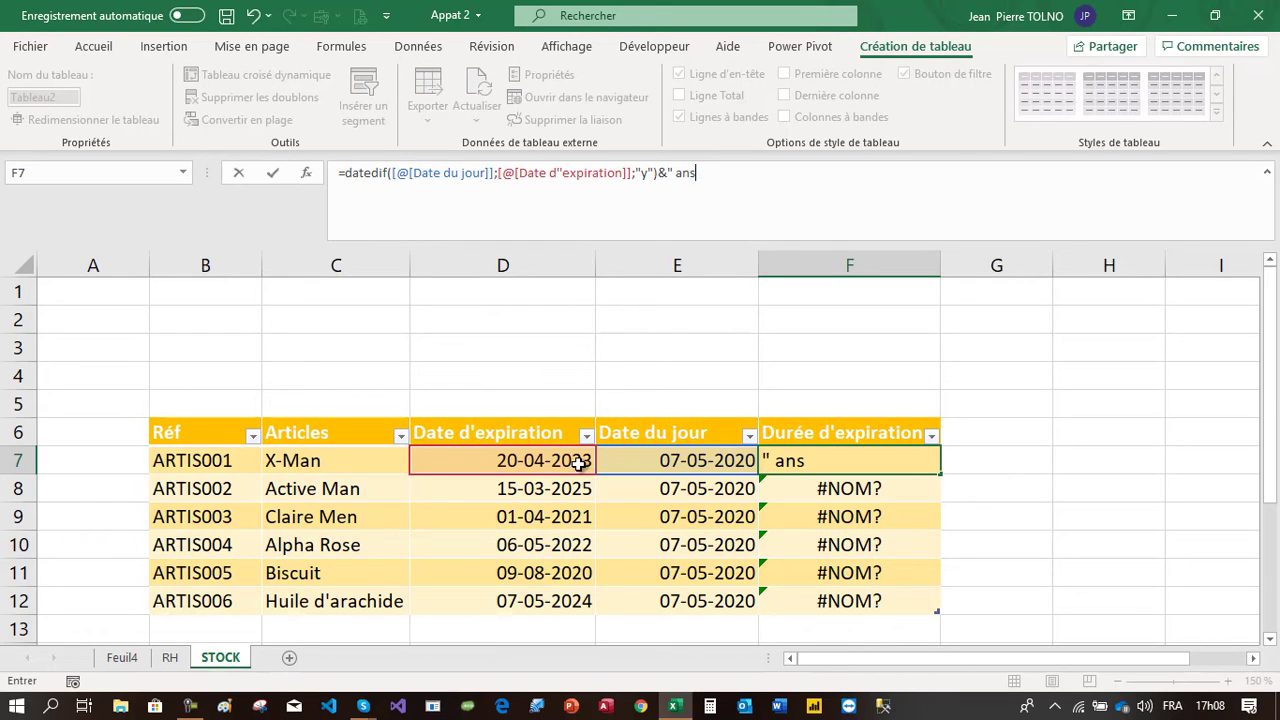
{"action": "type", "text": " \""}
{"action": "key", "text": "Return"}
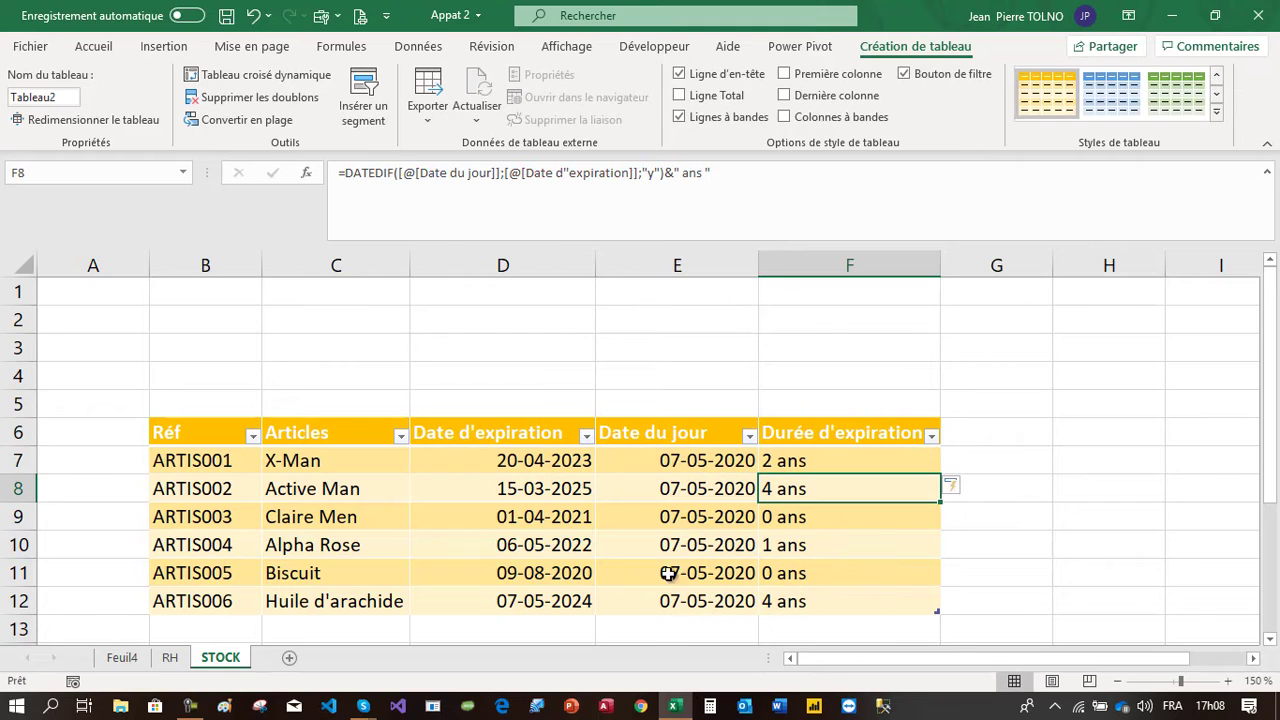
Append a copied DATEDIF part using "ym" followed by " mois " to the Durée d'expiration formula
{"action": "left_click", "coordinate": [848, 461]}
{"action": "left_click_drag", "start_coordinate": [848, 461], "coordinate": [829, 597]}
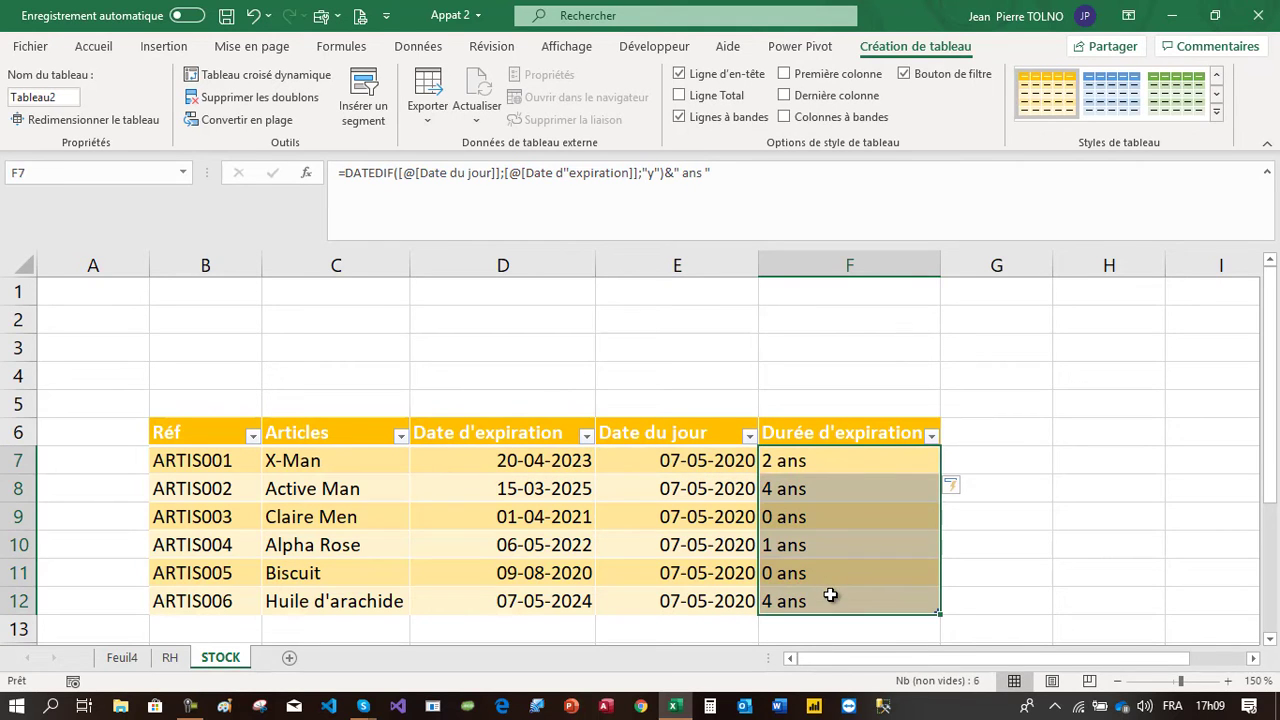
{"action": "left_click", "coordinate": [790, 460]}
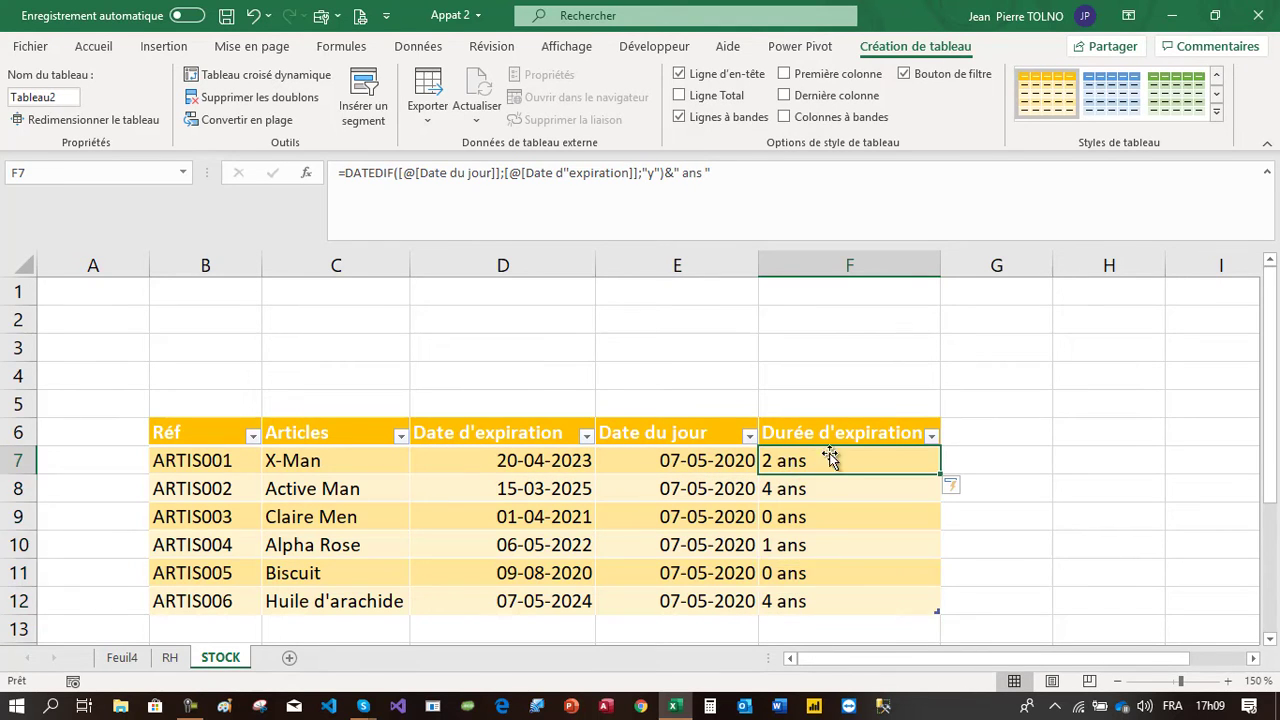
{"action": "left_click", "coordinate": [755, 171]}
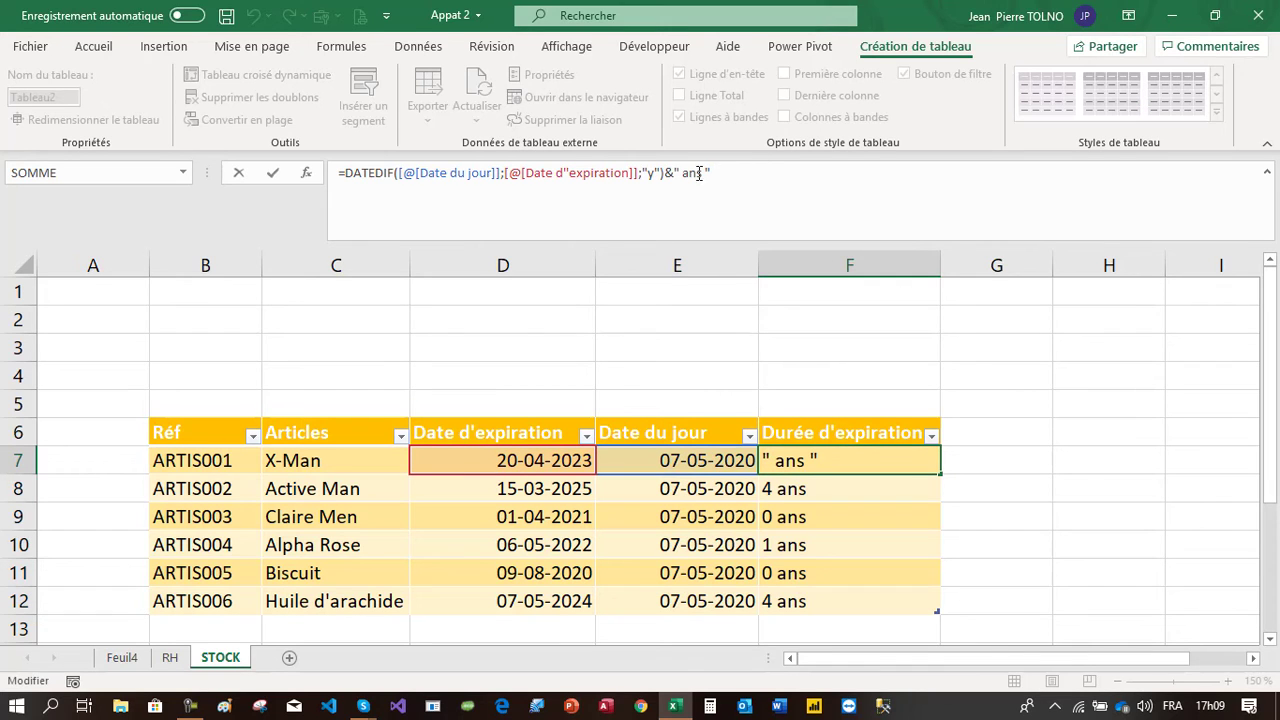
{"action": "left_click_drag", "start_coordinate": [714, 173], "coordinate": [345, 172]}
{"action": "key", "text": "ctrl+c"}
{"action": "left_click", "coordinate": [734, 168]}
{"action": "type", "text": "&"}
{"action": "key", "text": "ctrl+v"}
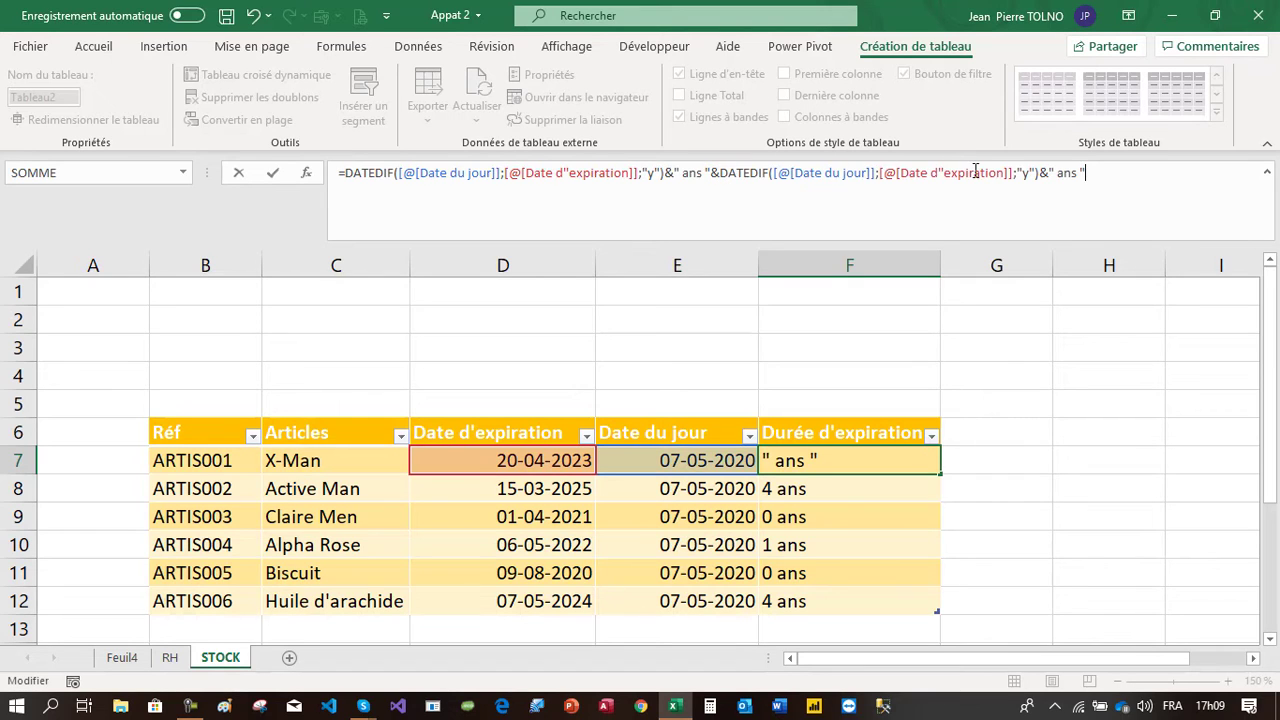
{"action": "left_click", "coordinate": [1030, 173]}
{"action": "type", "text": "m"}
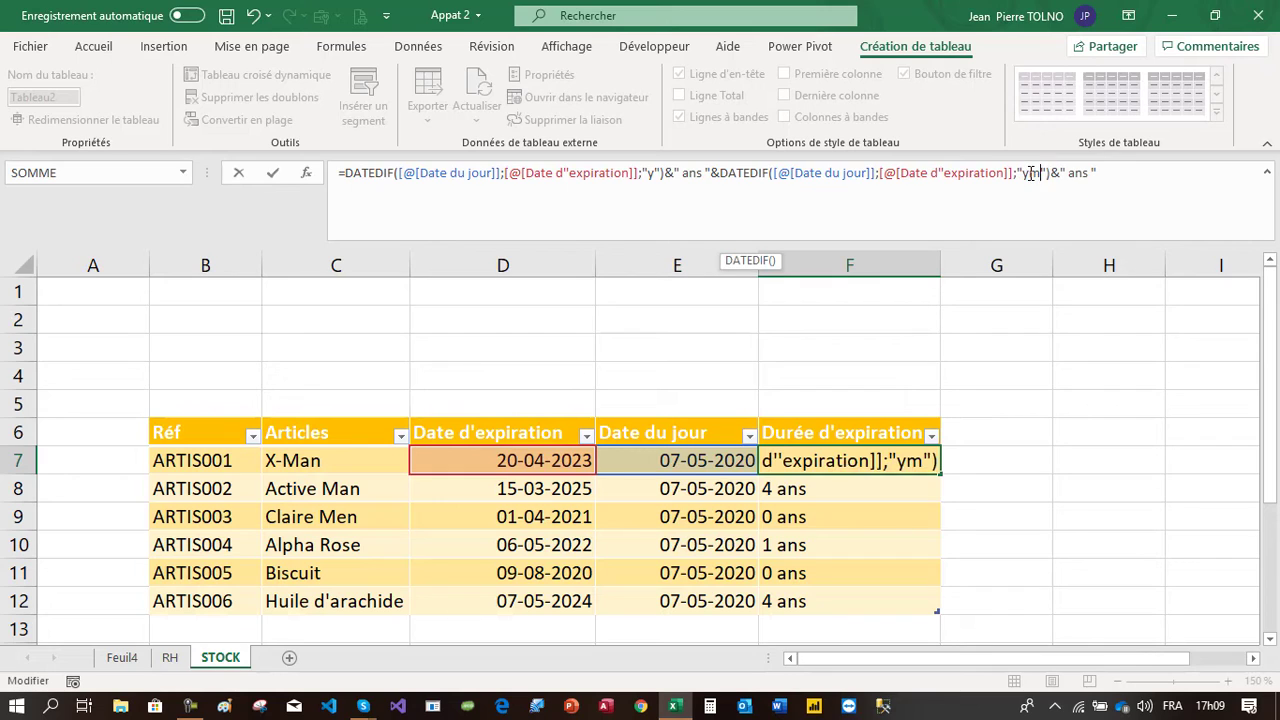
{"action": "left_click_drag", "start_coordinate": [1086, 173], "coordinate": [1077, 175]}
{"action": "type", "text": "moi"}
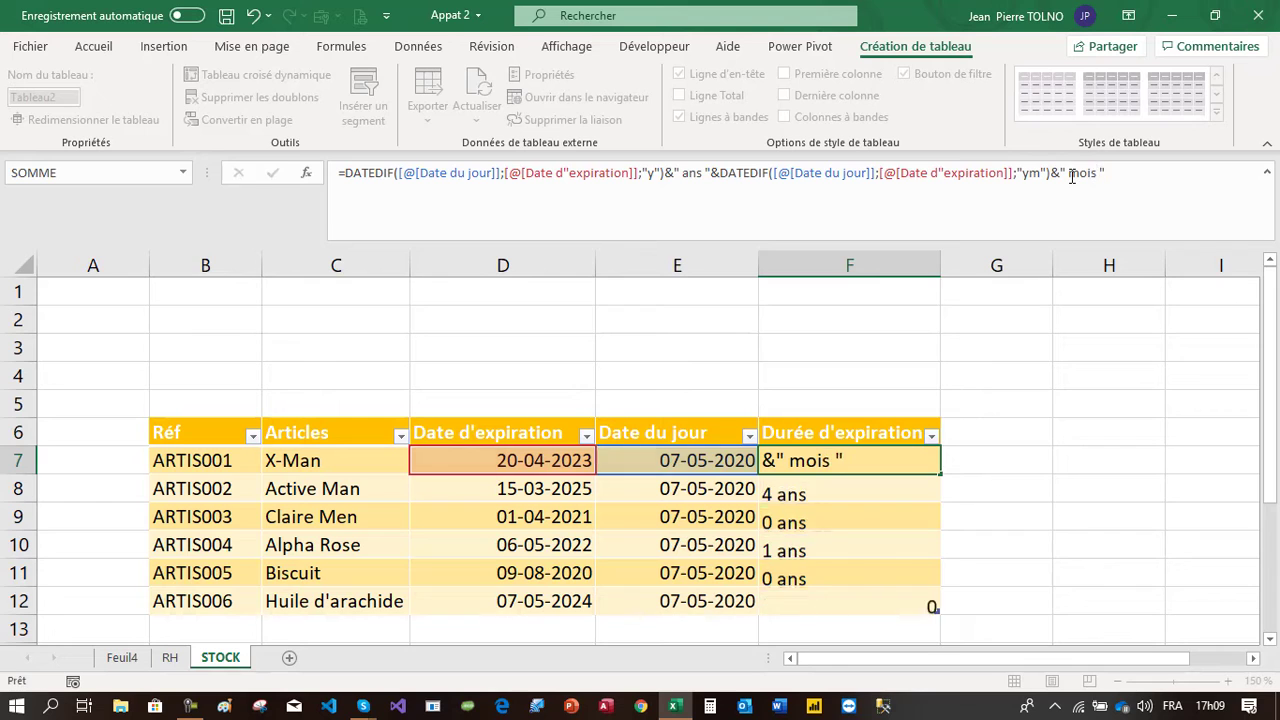
{"action": "key", "text": "Return"}
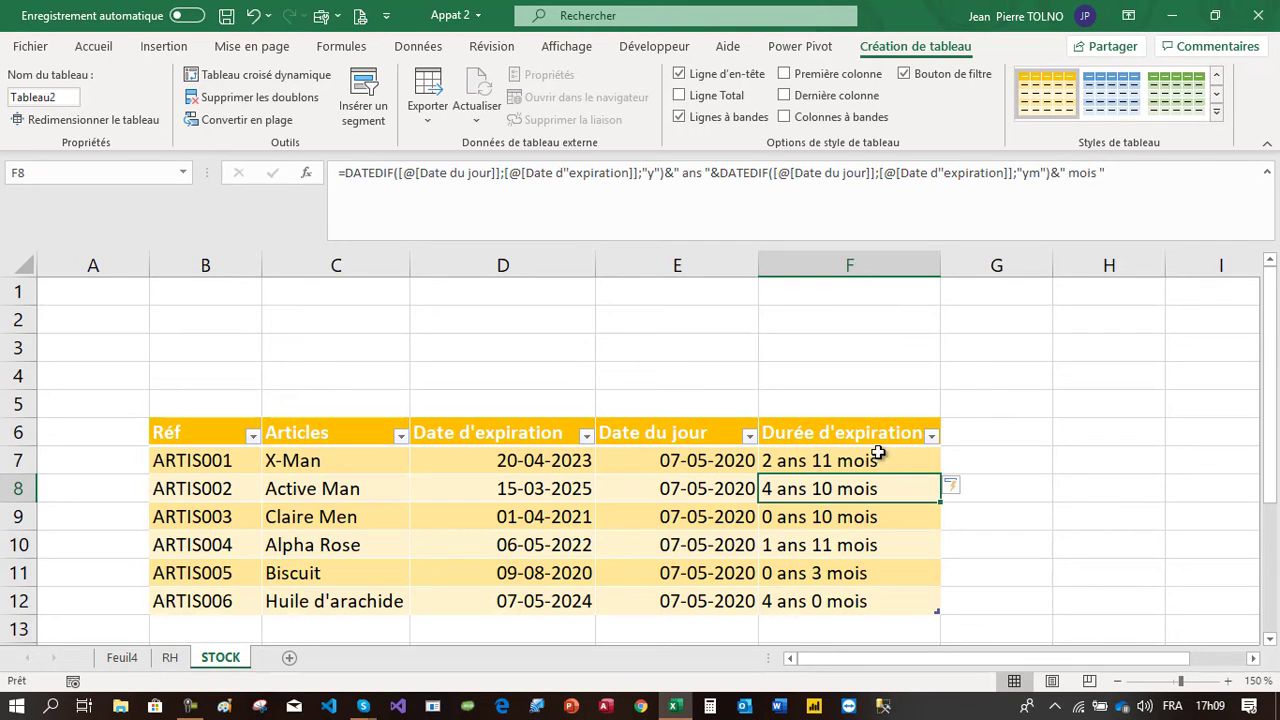
Append another DATEDIF part using "md" followed by " jours " to the Durée d'expiration formula
{"action": "left_click", "coordinate": [1132, 172]}
{"action": "type", "text": "&"}
{"action": "type", "text": "DATEDIF([@[Date du jour]];[@[Date d\"expiration]];\"y\")&\" ans \""}
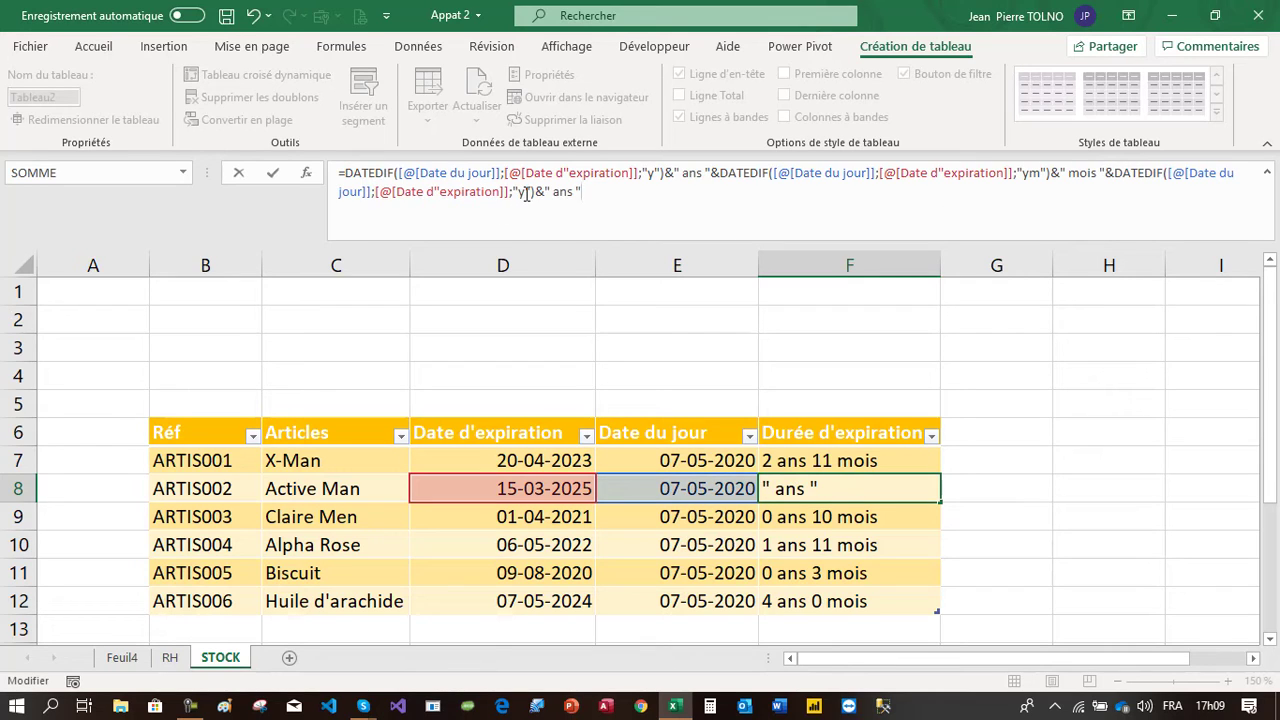
{"action": "type", "text": "md"}
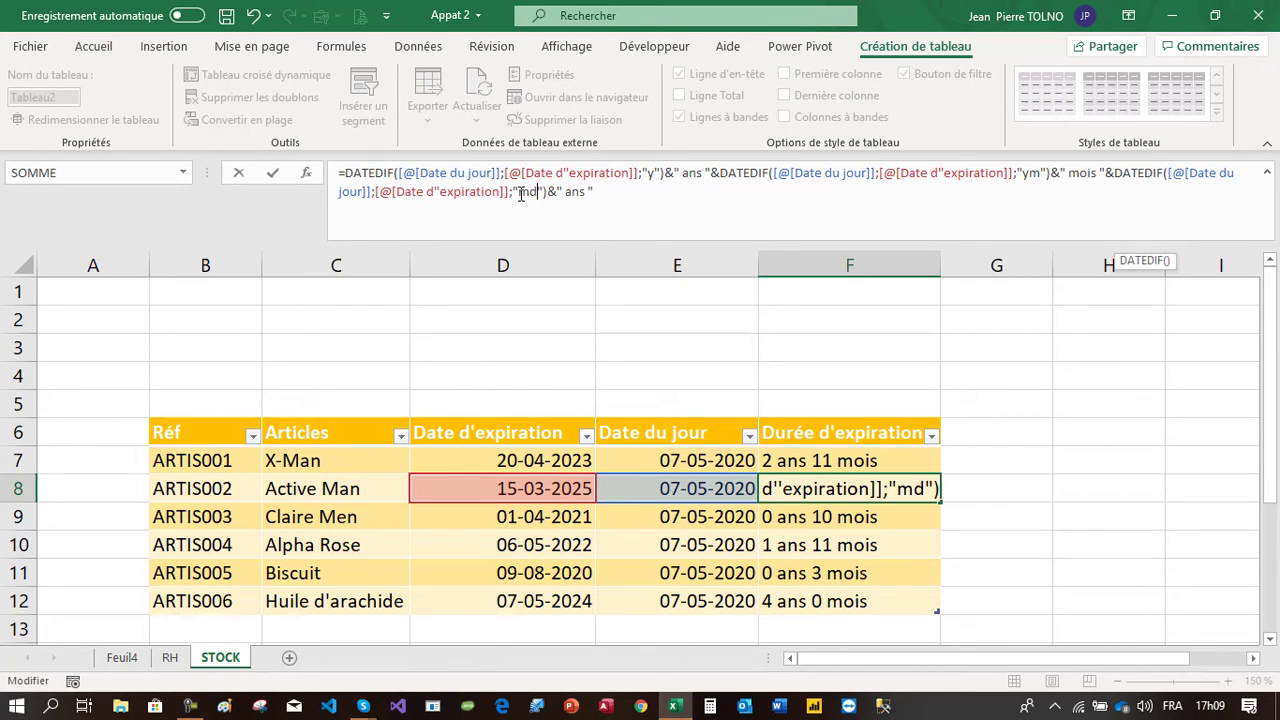
{"action": "double_click", "coordinate": [578, 191]}
{"action": "key", "text": "BackSpace"}
{"action": "type", "text": "jour"}
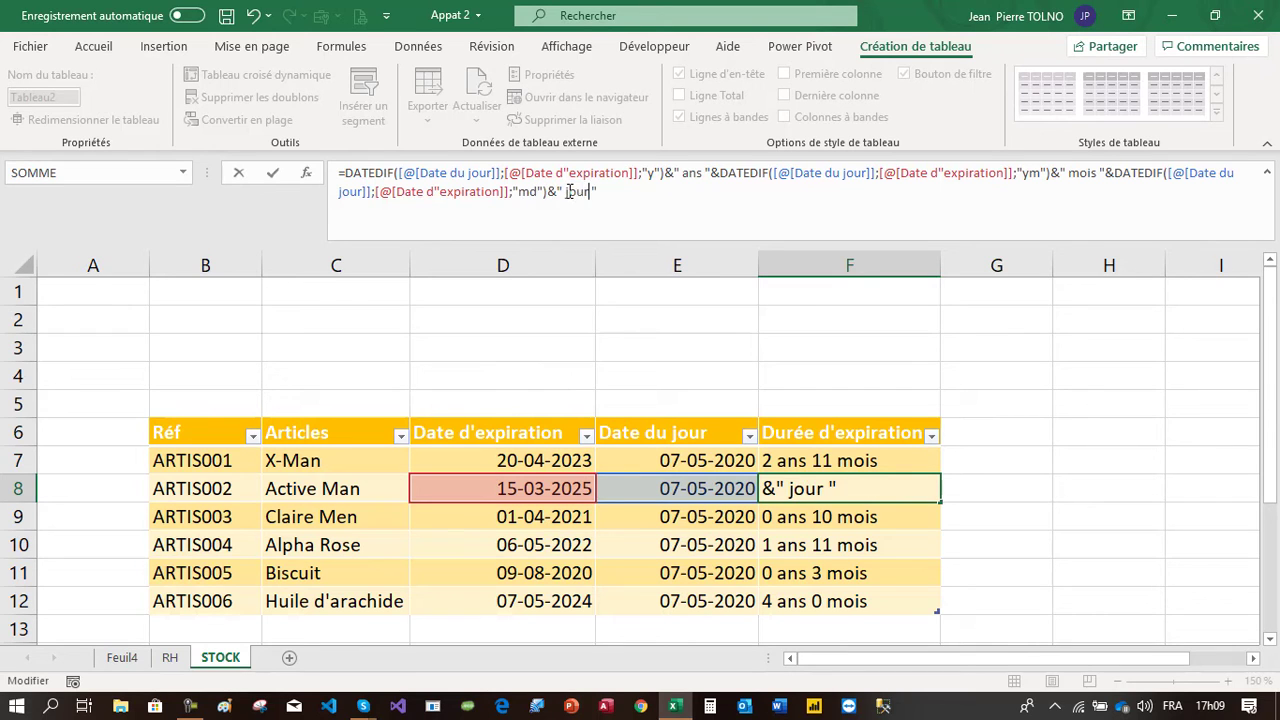
{"action": "type", "text": "s"}
{"action": "key", "text": "Return"}
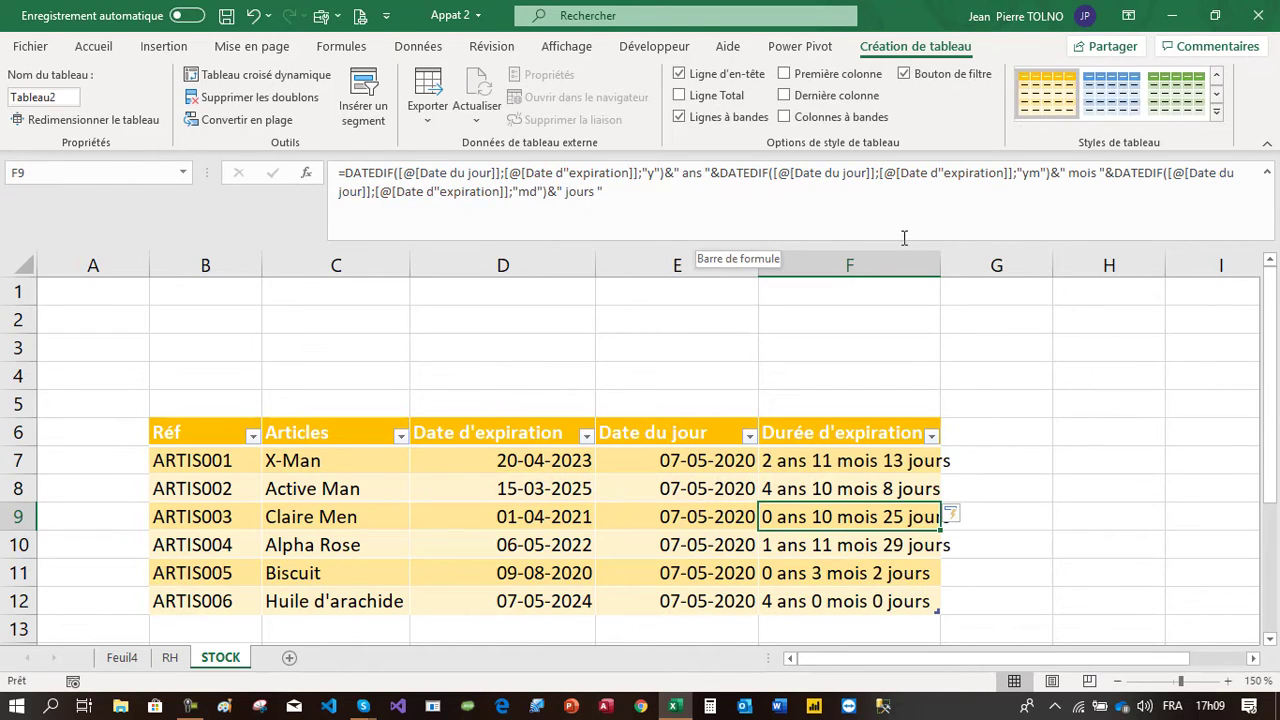
Autofit the width of the Durée d'expiration column F
{"action": "double_click", "coordinate": [942, 257]}
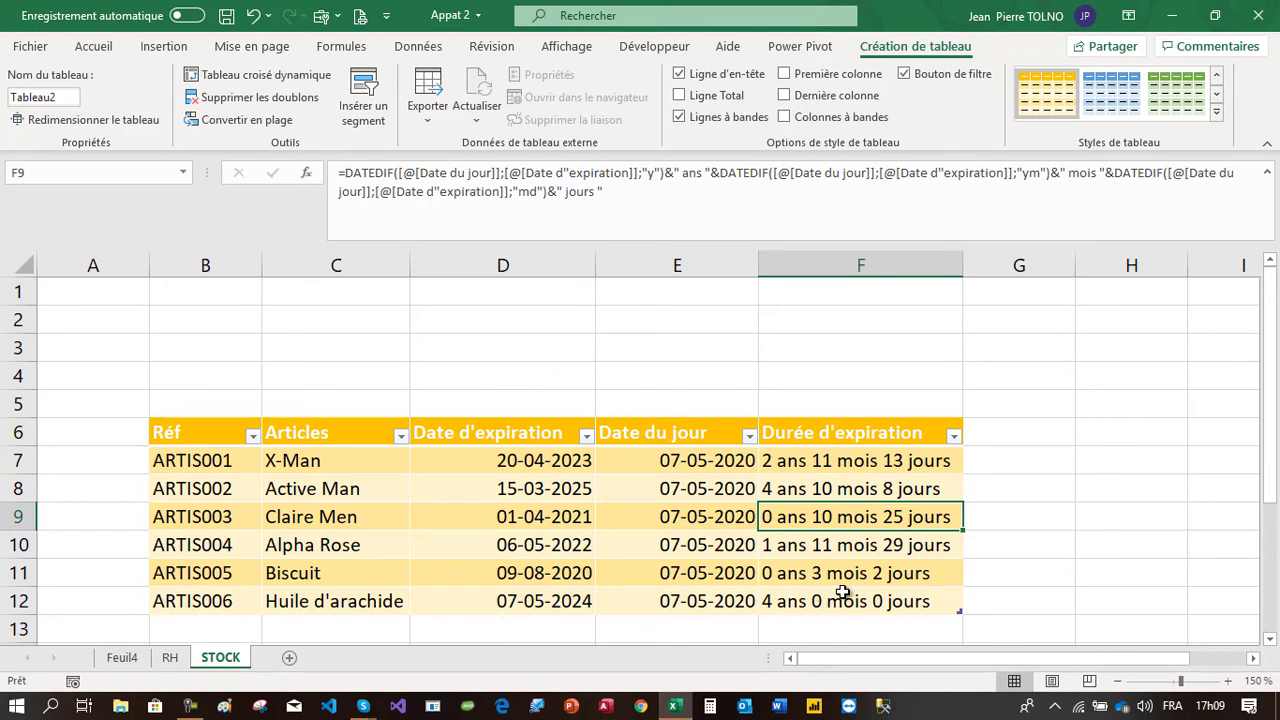
{"action": "left_click", "coordinate": [1112, 492]}
{"action": "scroll", "coordinate": [1111, 491], "scroll_direction": "down", "scroll_amount": 1}
{"action": "scroll", "coordinate": [1111, 491], "scroll_direction": "up", "scroll_amount": 1}
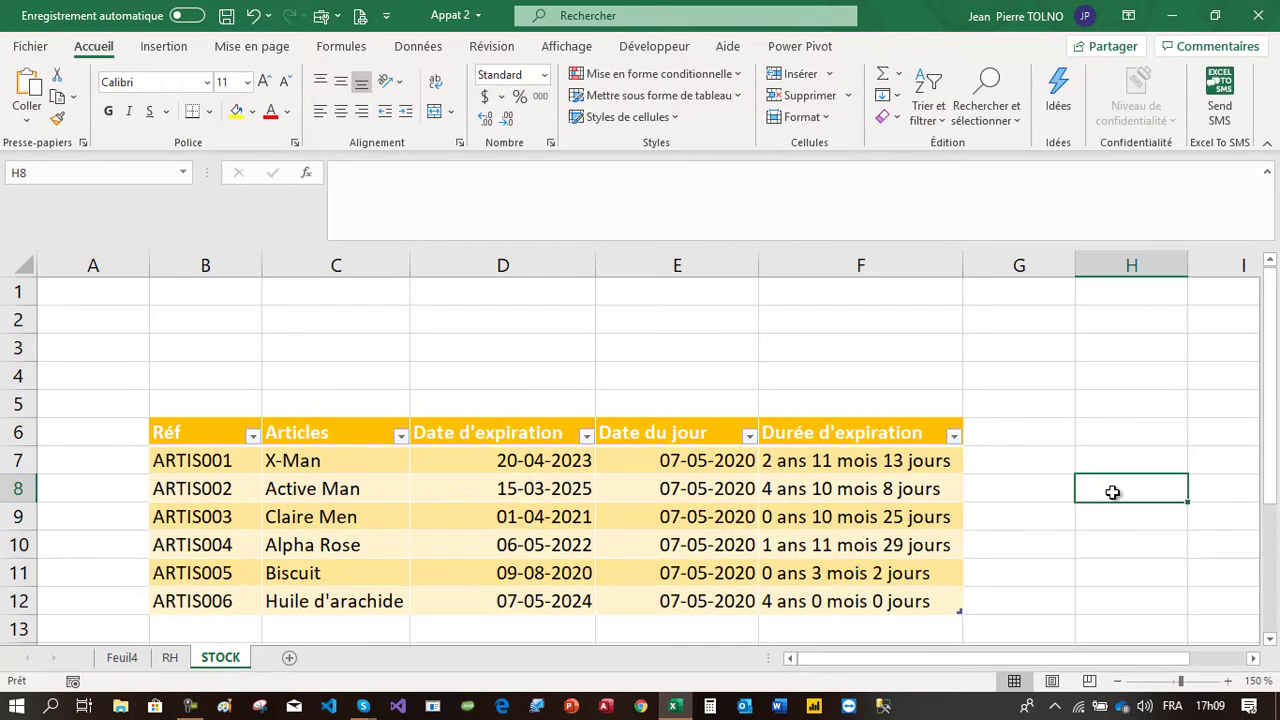
{"action": "key", "text": "Left"}
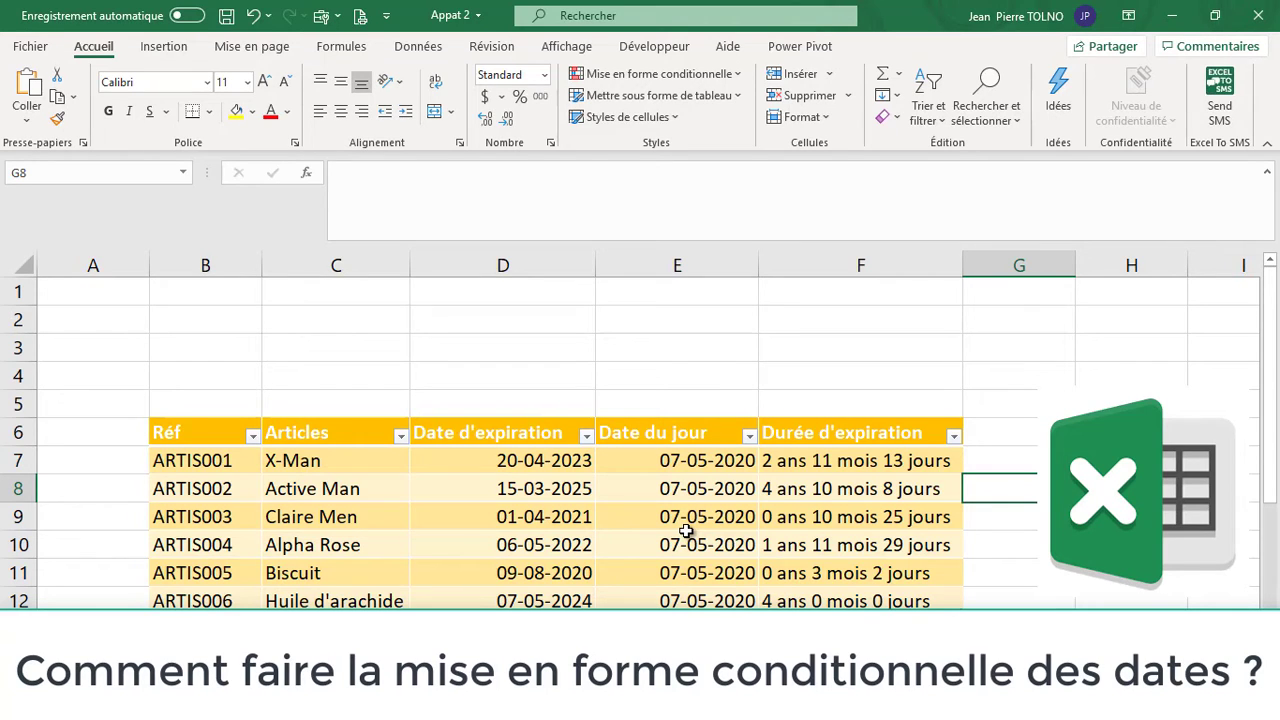
Select the table data B7:F12 and create a new conditional formatting rule based on a formula
{"action": "left_click", "coordinate": [162, 449]}
{"action": "left_click", "coordinate": [182, 455]}
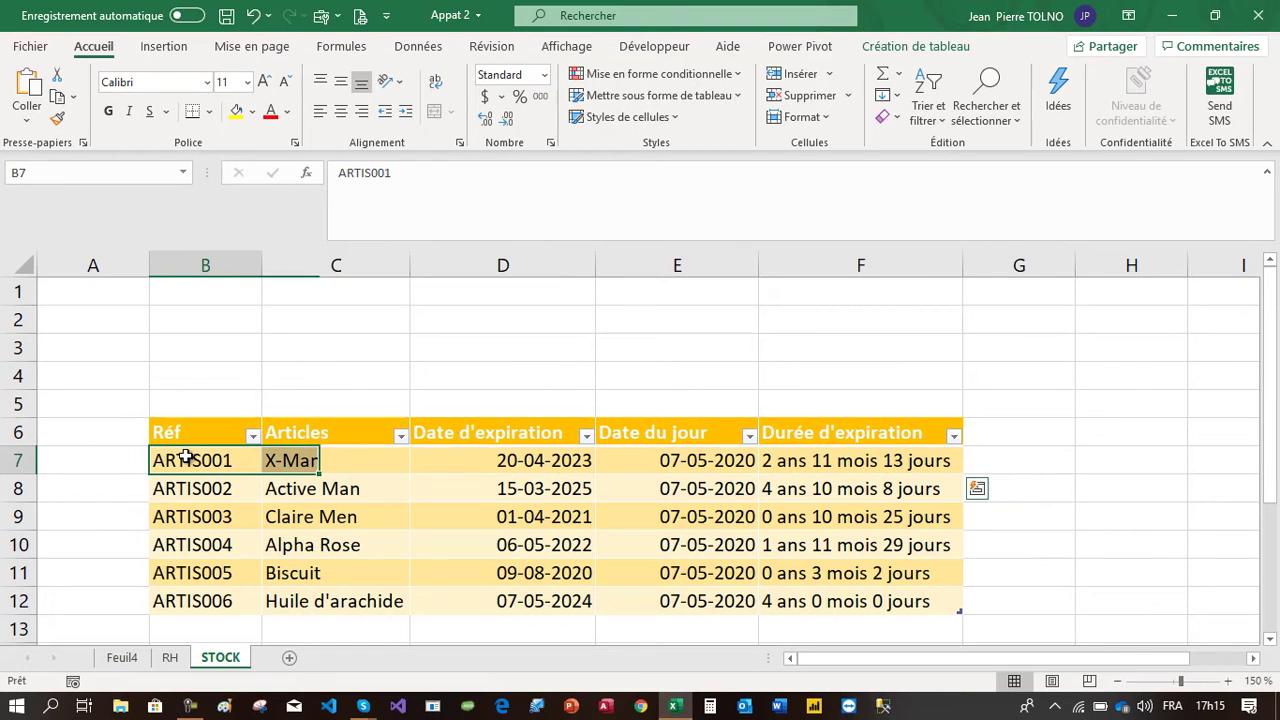
{"action": "left_click_drag", "start_coordinate": [186, 457], "coordinate": [903, 600]}
{"action": "left_click", "coordinate": [680, 74]}
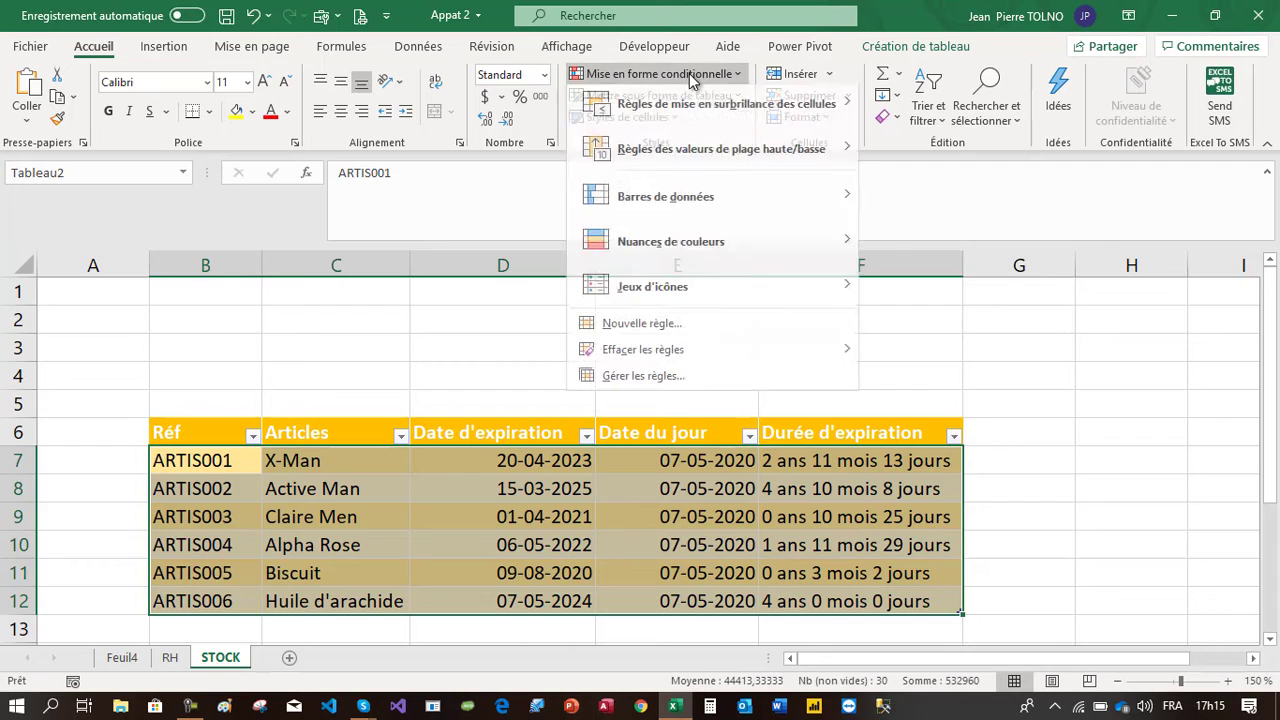
{"action": "left_click", "coordinate": [640, 330]}
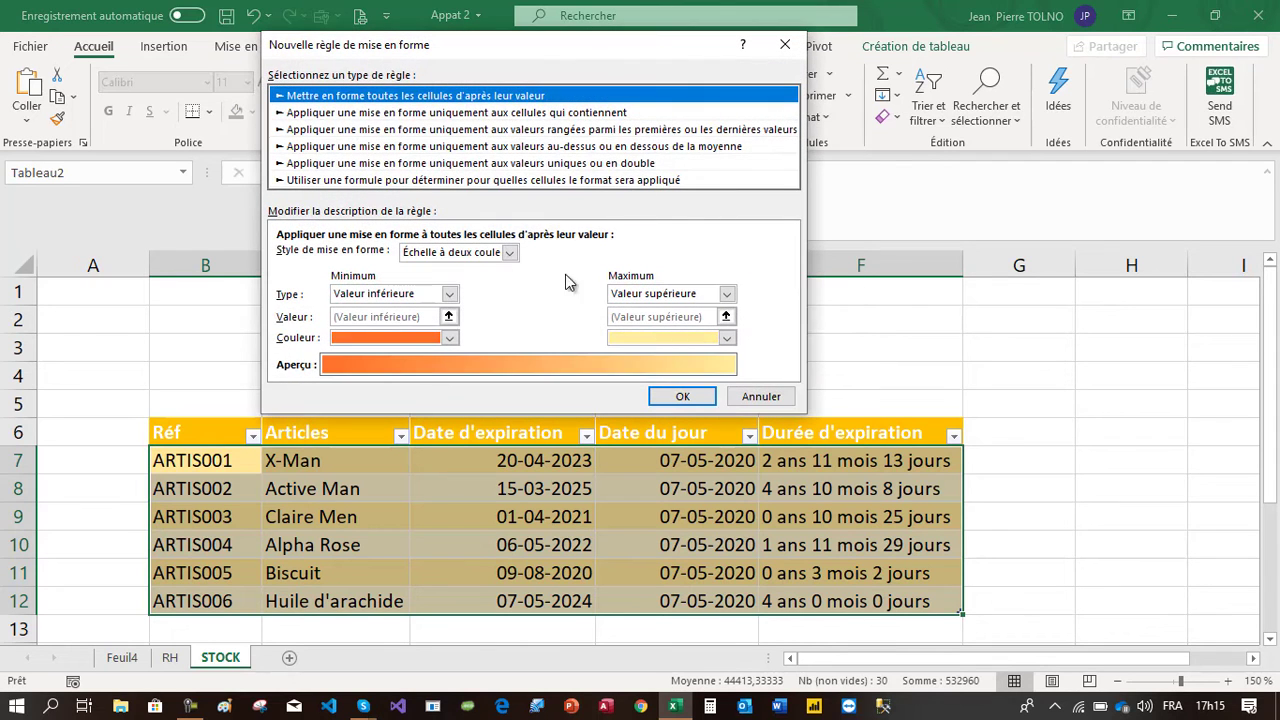
{"action": "left_click", "coordinate": [410, 182]}
{"action": "left_click_drag", "start_coordinate": [440, 46], "coordinate": [818, 46]}
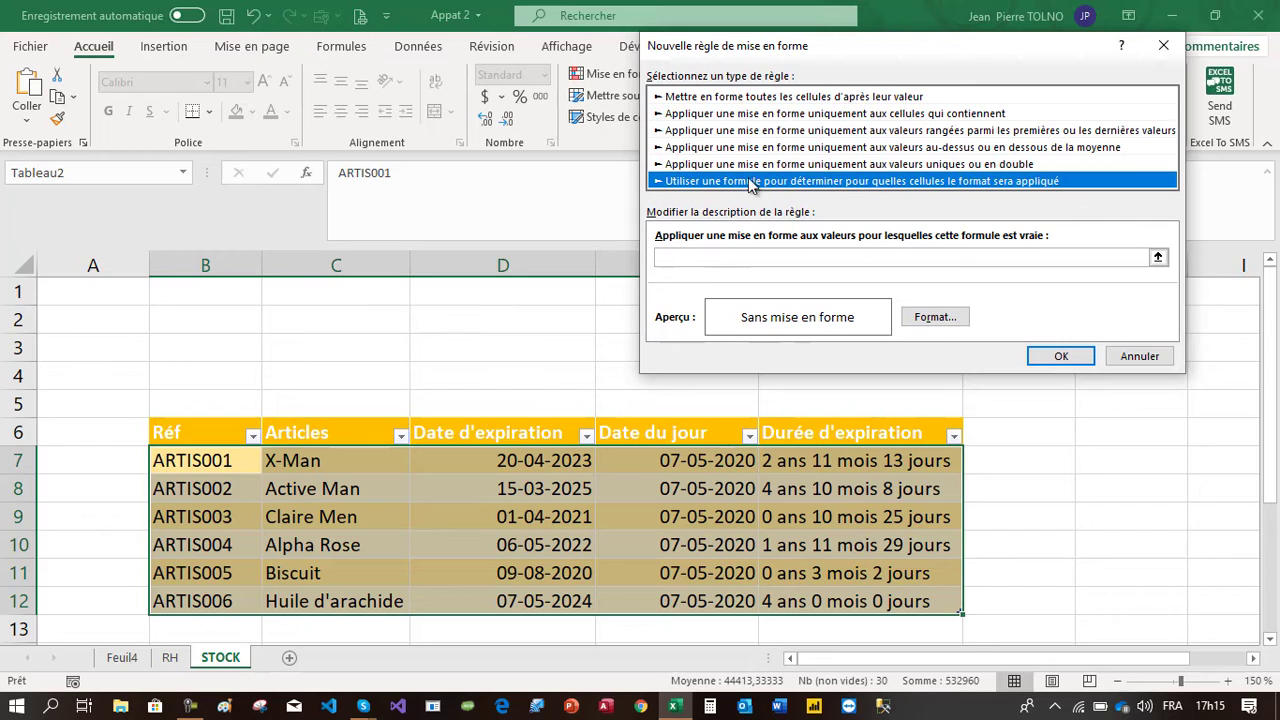
Enter the rule formula =($D7-$E7)<120 to flag items expiring within 120 days
{"action": "left_click", "coordinate": [702, 258]}
{"action": "type", "text": "="}
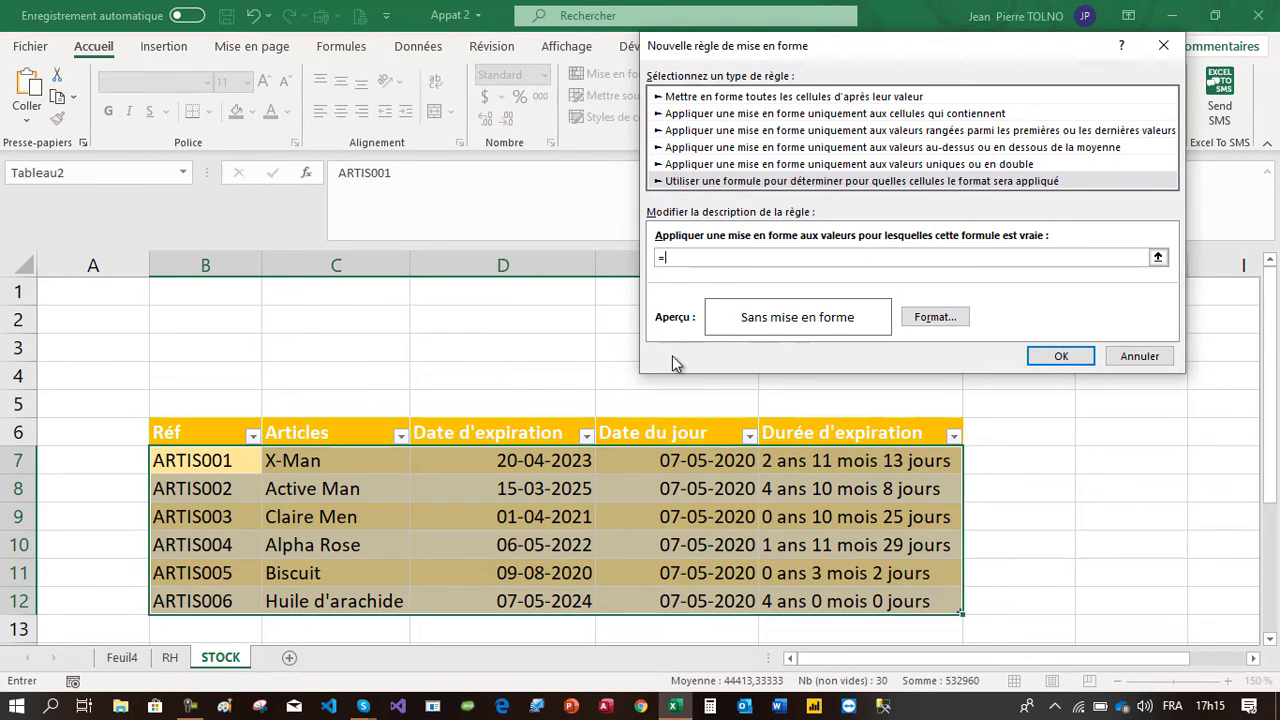
{"action": "type", "text": "("}
{"action": "left_click", "coordinate": [533, 464]}
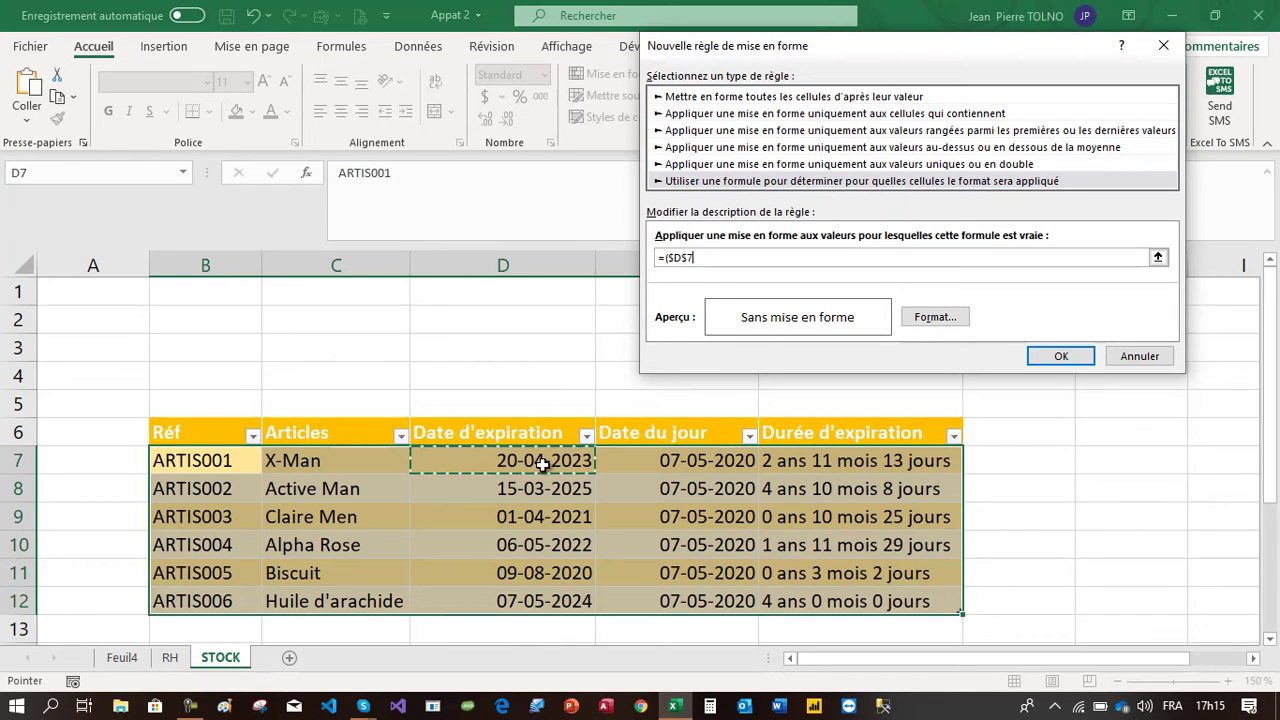
{"action": "type", "text": "-"}
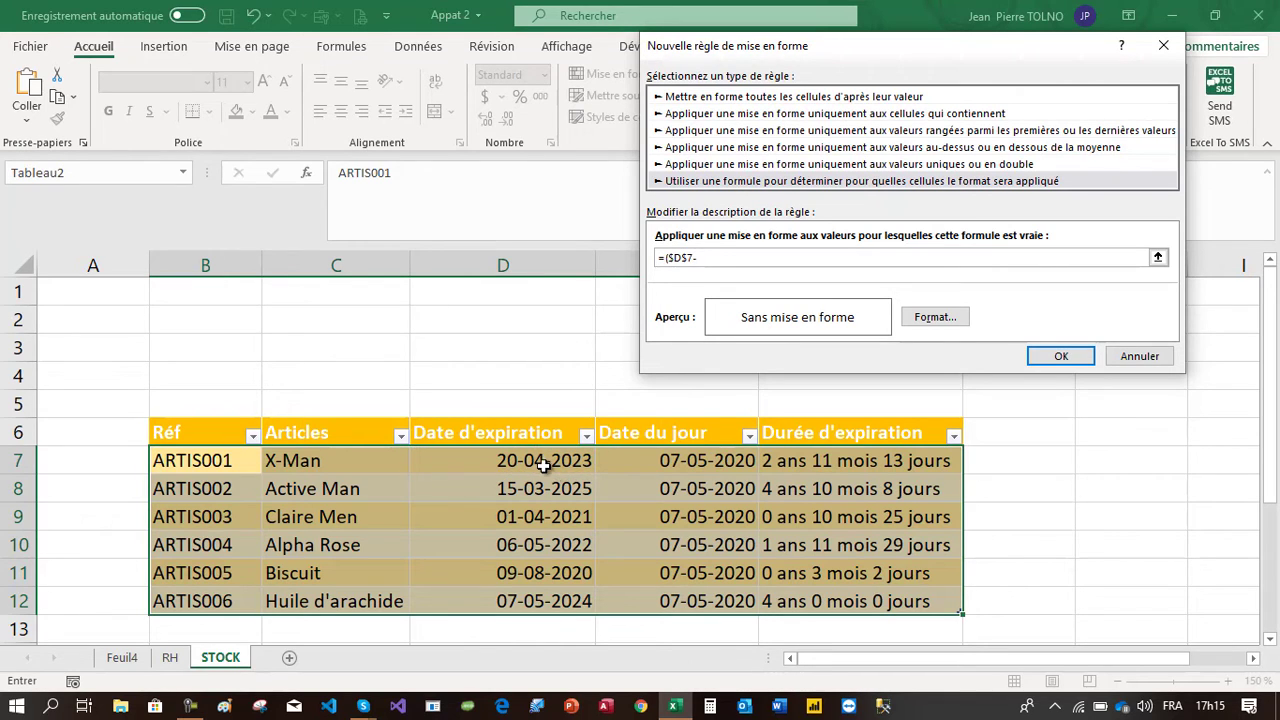
{"action": "left_click", "coordinate": [670, 459]}
{"action": "type", "text": ")"}
{"action": "key", "text": "BackSpace"}
Set a red fill as the rule's format and apply the rule to the STOCK table
{"action": "left_click", "coordinate": [935, 318]}
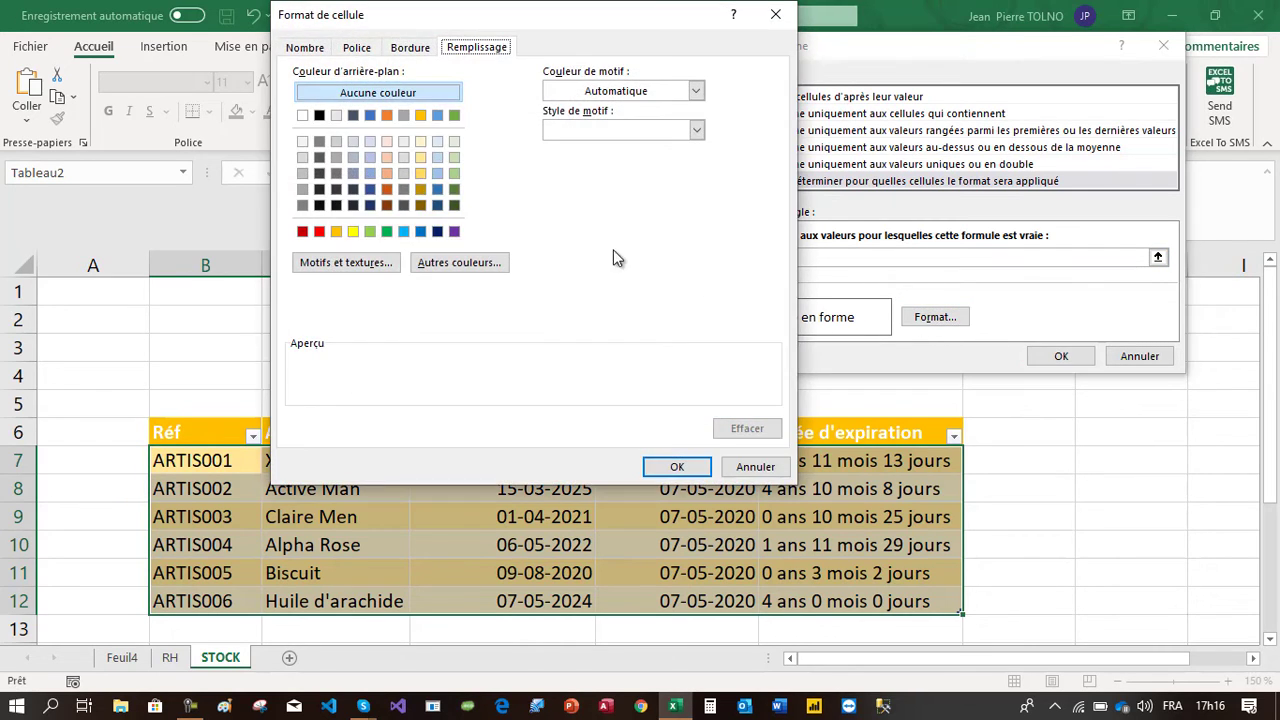
{"action": "left_click", "coordinate": [317, 231]}
{"action": "left_click", "coordinate": [664, 467]}
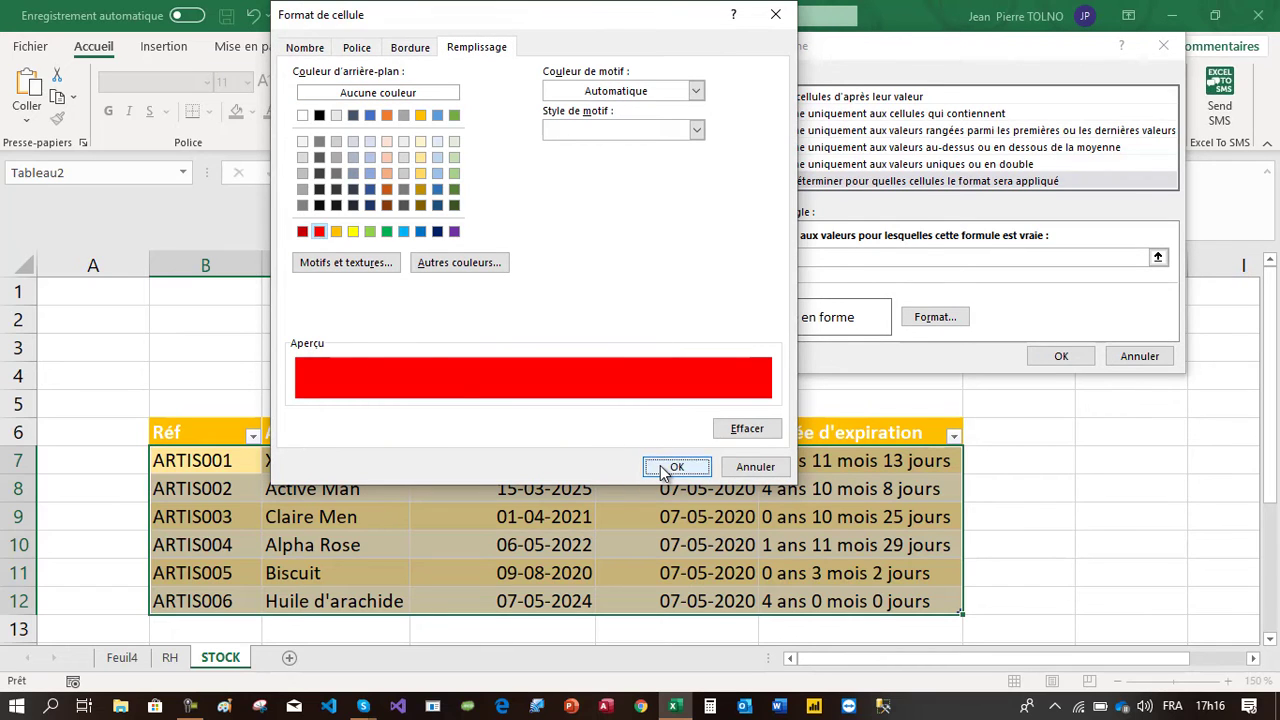
{"action": "left_click", "coordinate": [1062, 357]}
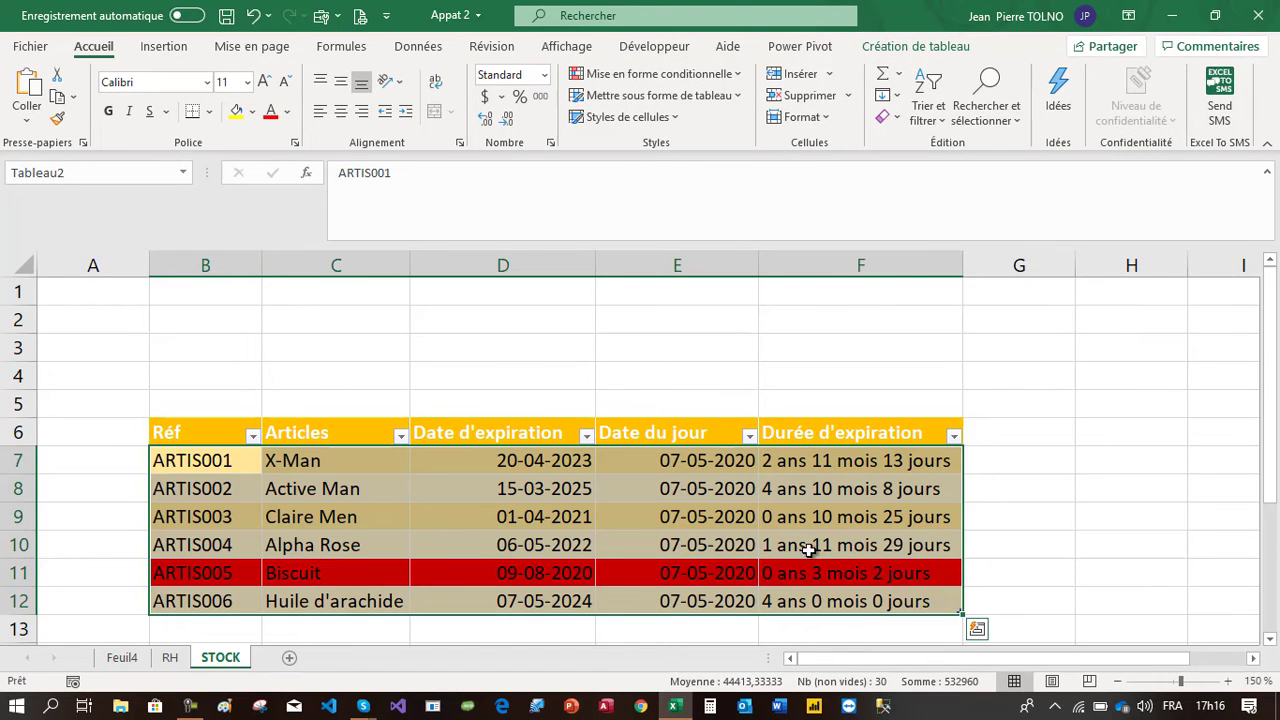
Switch to the RH sheet, select the table data B7:F13 and start a new formula-based conditional formatting rule
{"action": "left_click", "coordinate": [975, 545]}
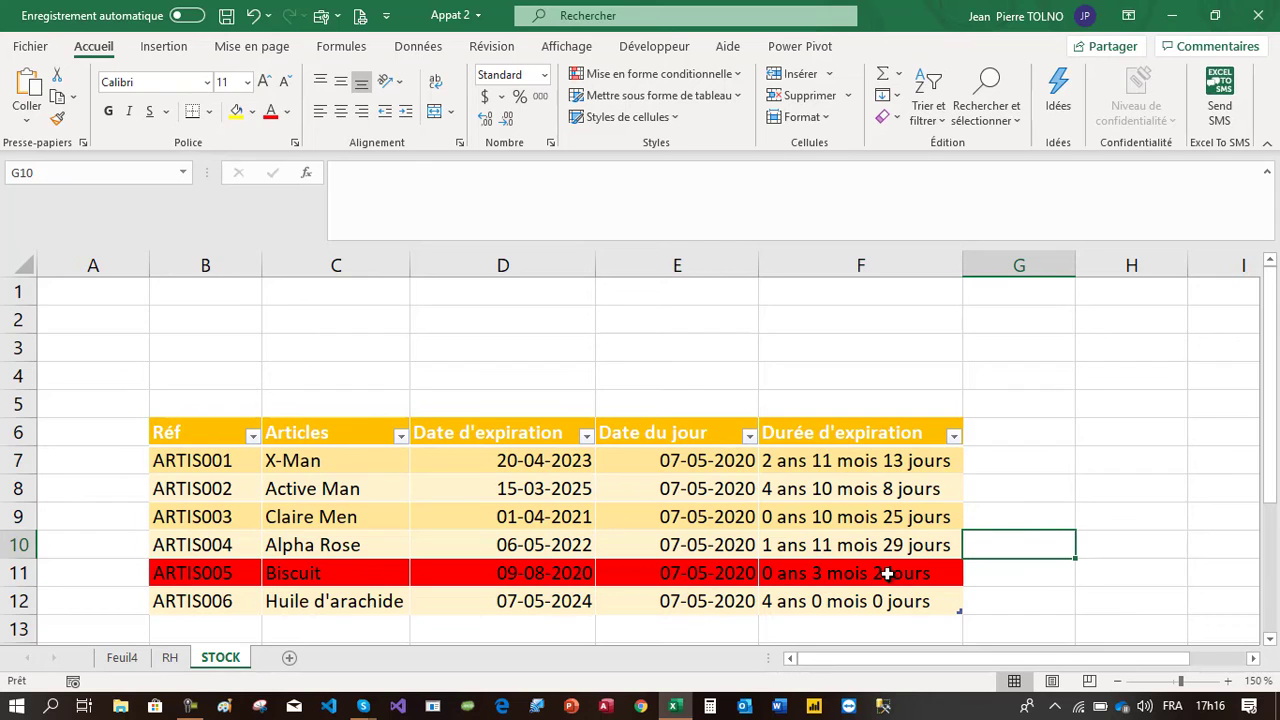
{"action": "left_click", "coordinate": [541, 601]}
{"action": "key", "text": "ctrl+Page_Up"}
{"action": "left_click_drag", "start_coordinate": [213, 381], "coordinate": [1058, 565]}
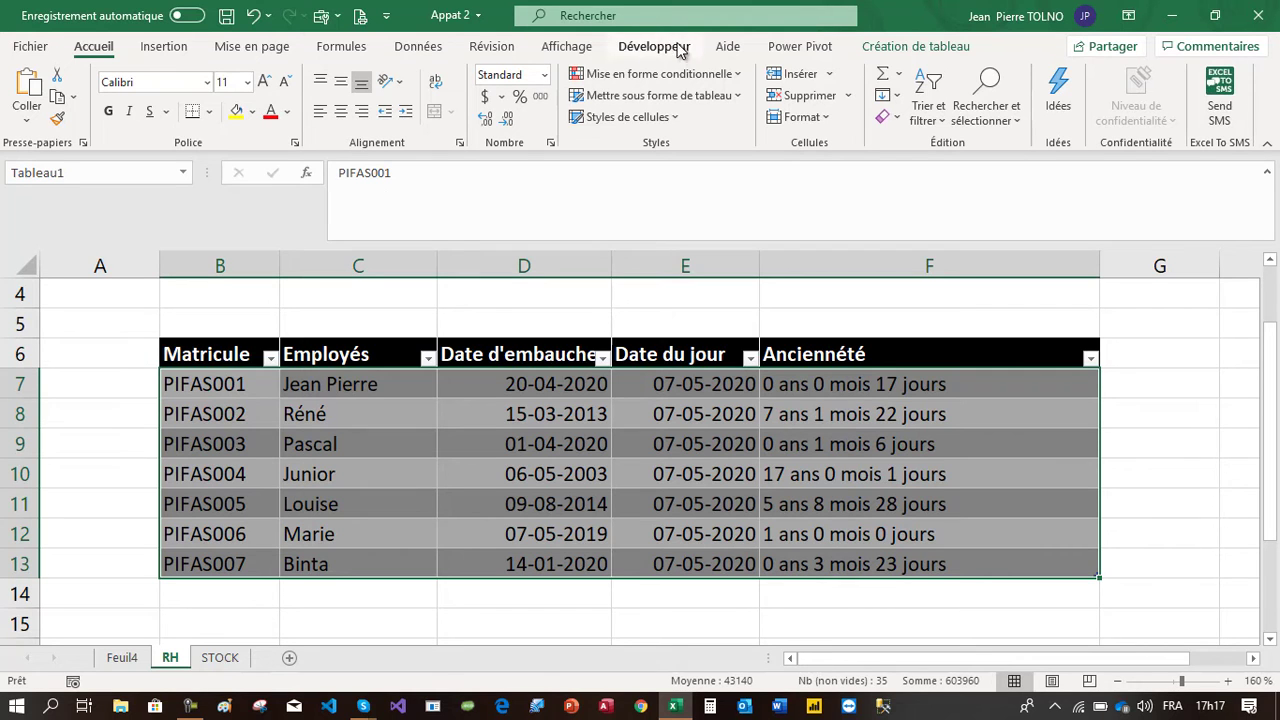
{"action": "left_click", "coordinate": [688, 74]}
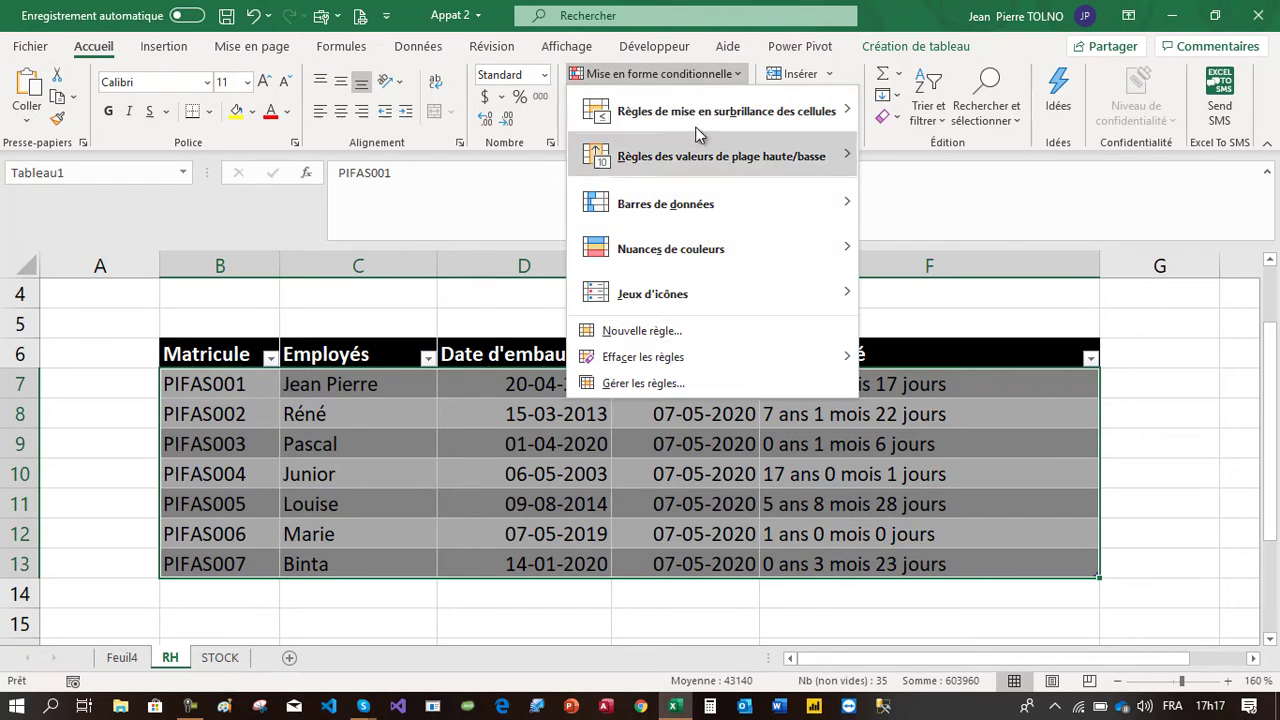
{"action": "left_click", "coordinate": [689, 337]}
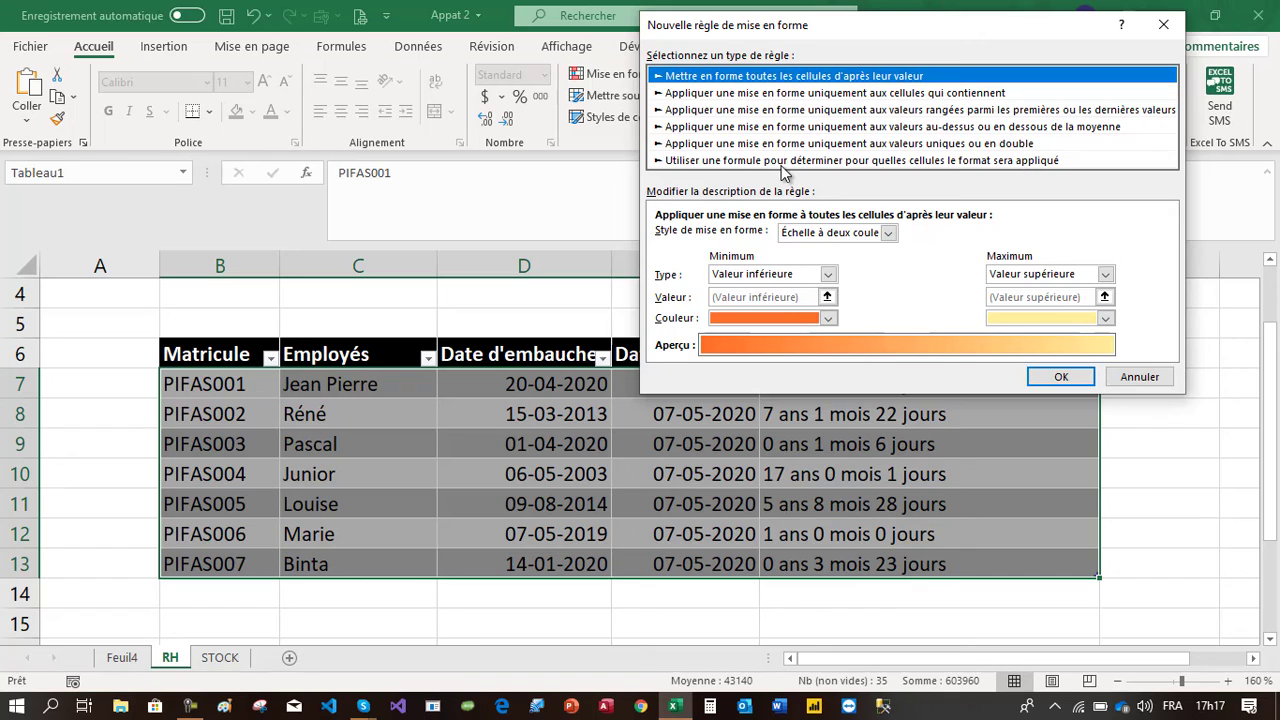
{"action": "left_click", "coordinate": [776, 161]}
{"action": "left_click", "coordinate": [724, 237]}
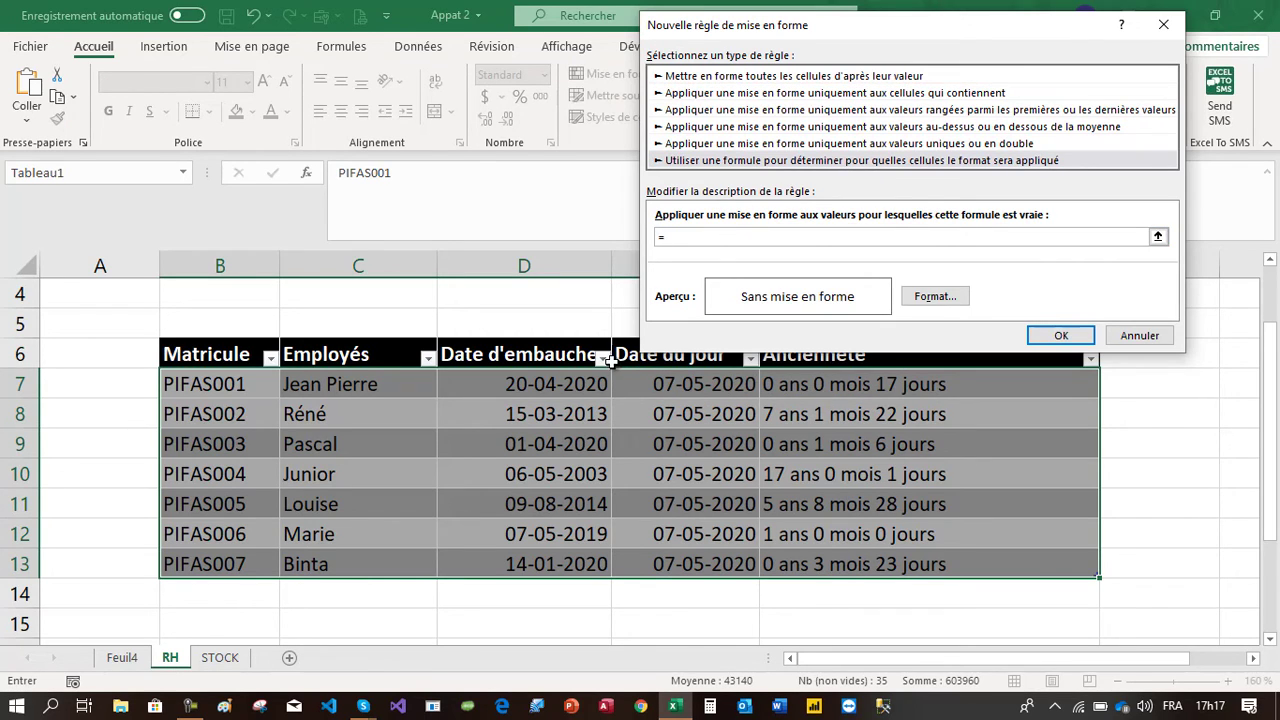
Enter the rule formula =($E7-$D7)>370 to flag employees with more than 370 days of seniority
{"action": "left_click", "coordinate": [665, 382]}
{"action": "type", "text": "-"}
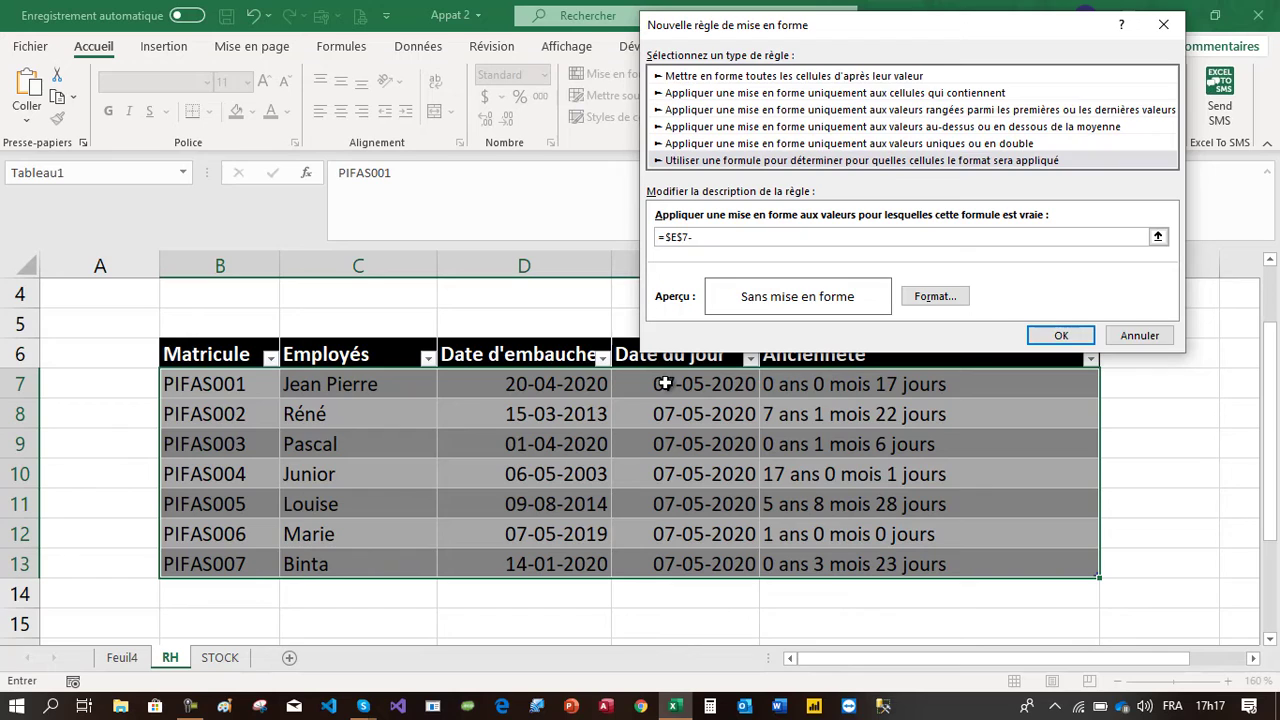
{"action": "left_click", "coordinate": [555, 384]}
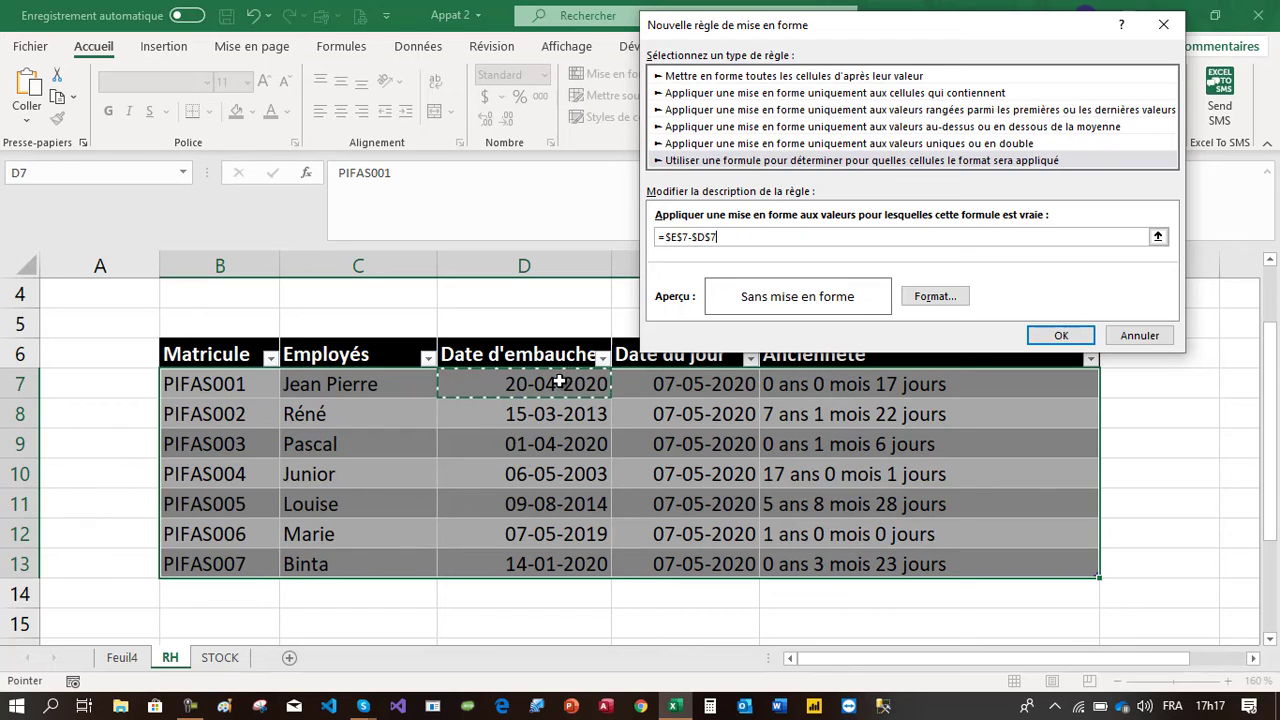
{"action": "left_click", "coordinate": [667, 236]}
{"action": "type", "text": "("}
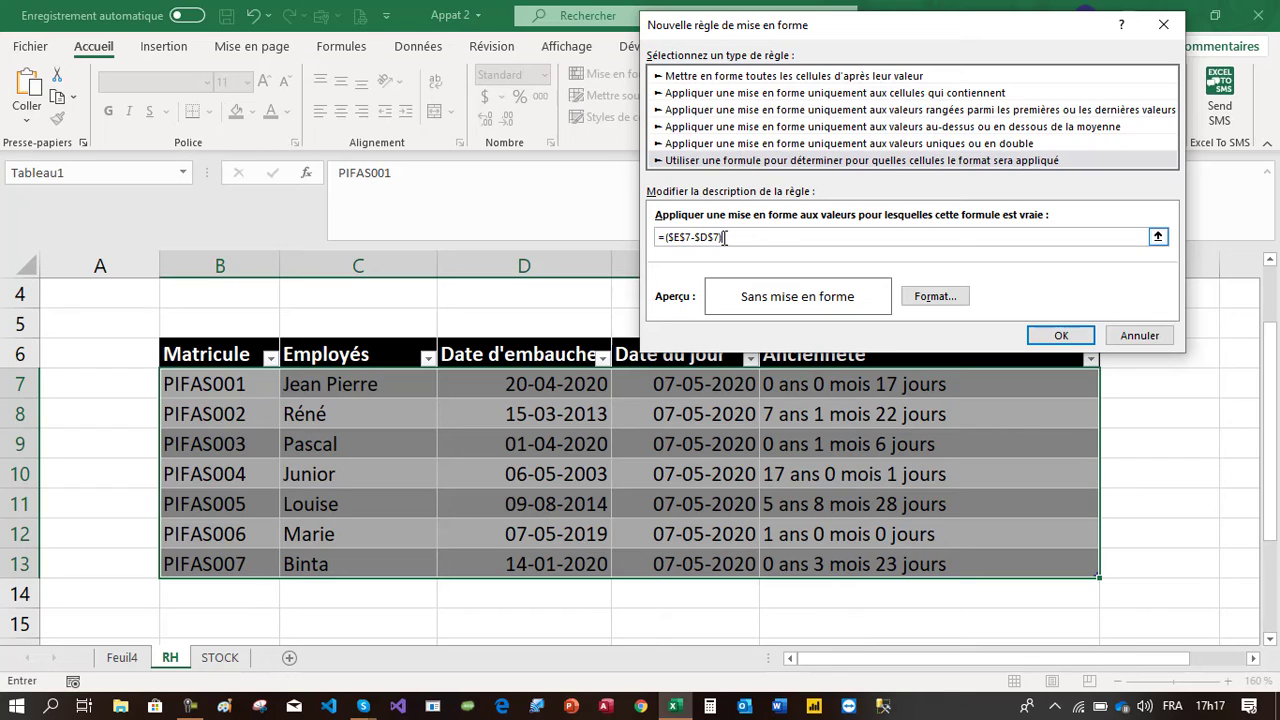
{"action": "type", "text": ">"}
{"action": "left_click", "coordinate": [687, 237]}
{"action": "key", "text": "BackSpace"}
Set a green fill as the rule's format and apply the rule to the RH table
{"action": "left_click", "coordinate": [932, 297]}
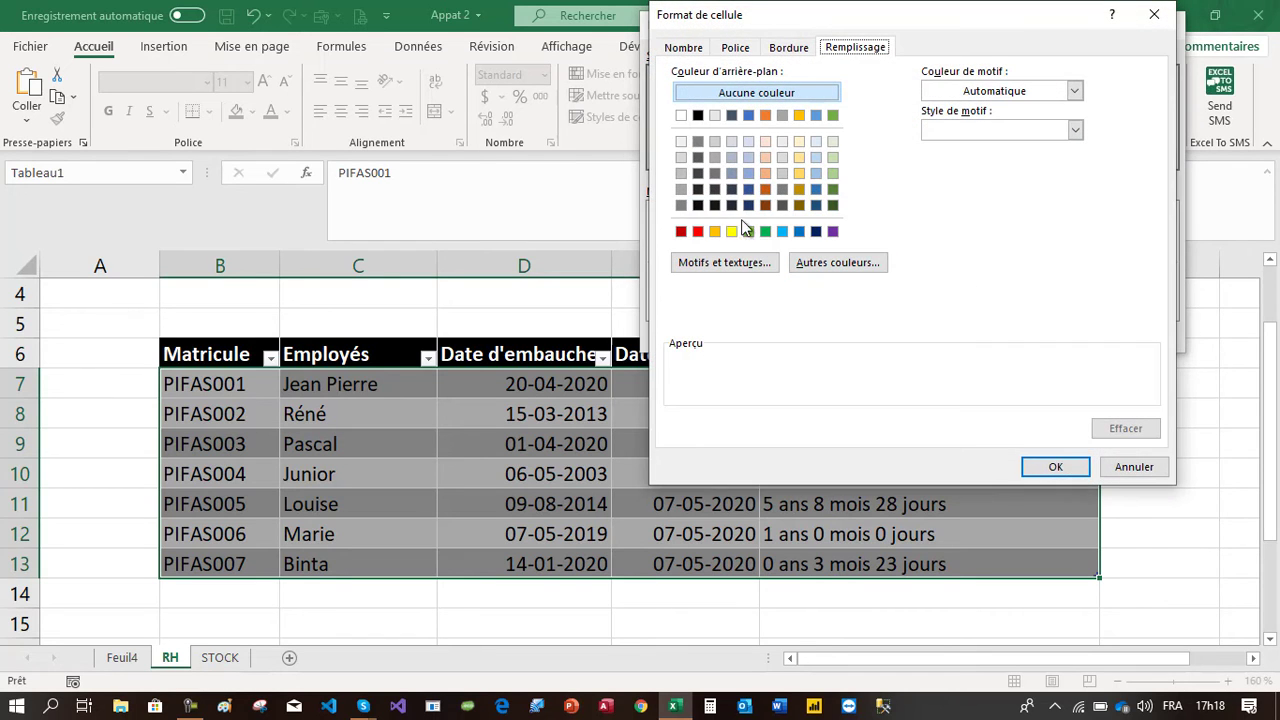
{"action": "left_click", "coordinate": [764, 231]}
{"action": "left_click", "coordinate": [1056, 467]}
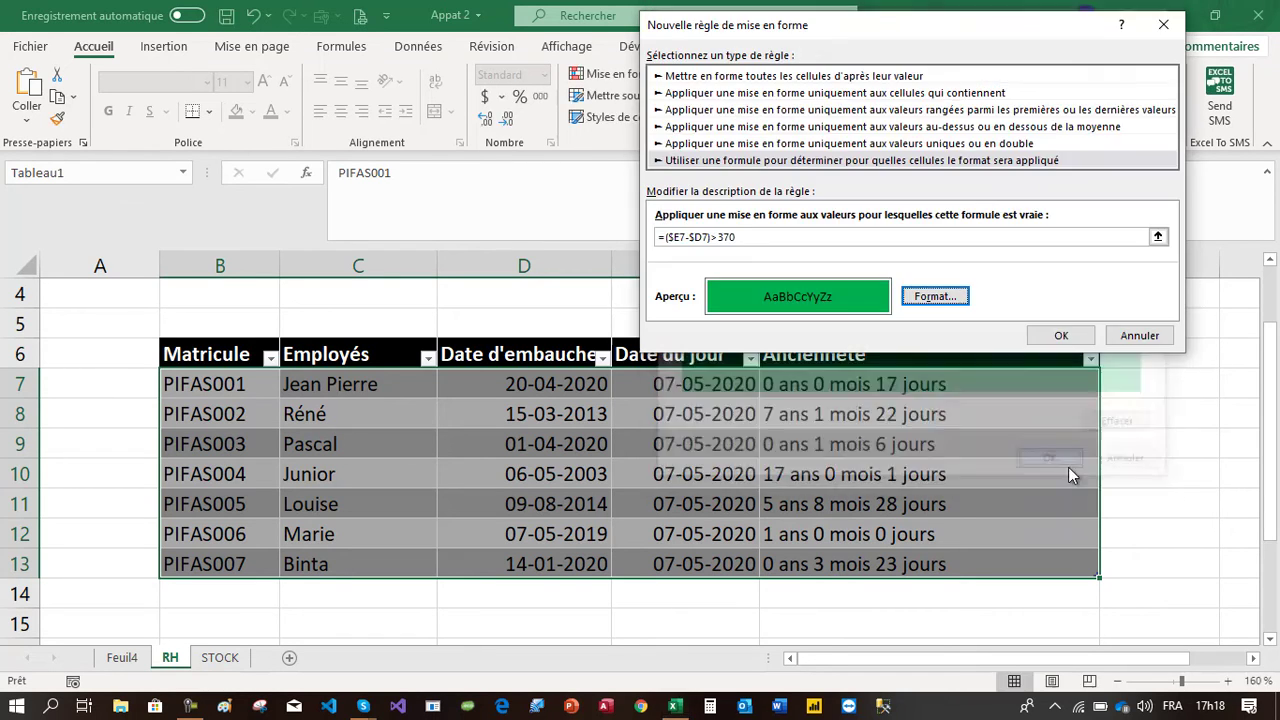
{"action": "left_click", "coordinate": [1076, 337]}
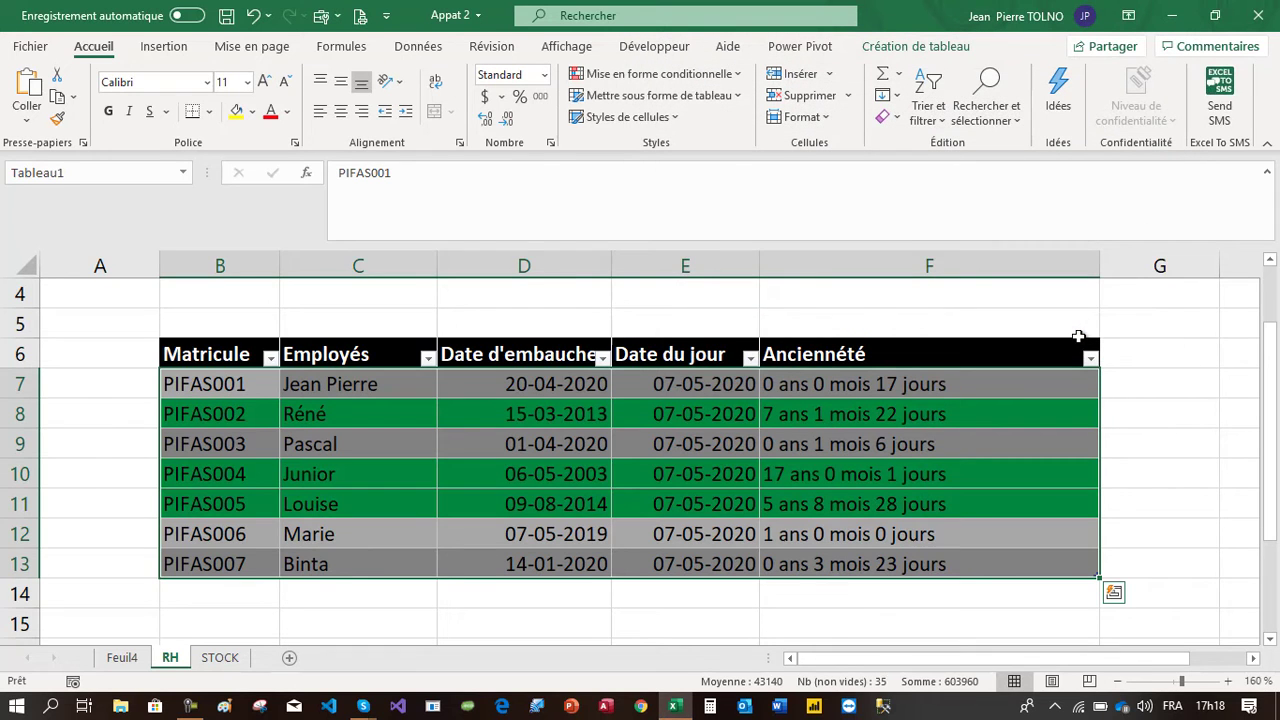
Filter the Employés column by the green cell colour
{"action": "left_click", "coordinate": [1220, 462]}
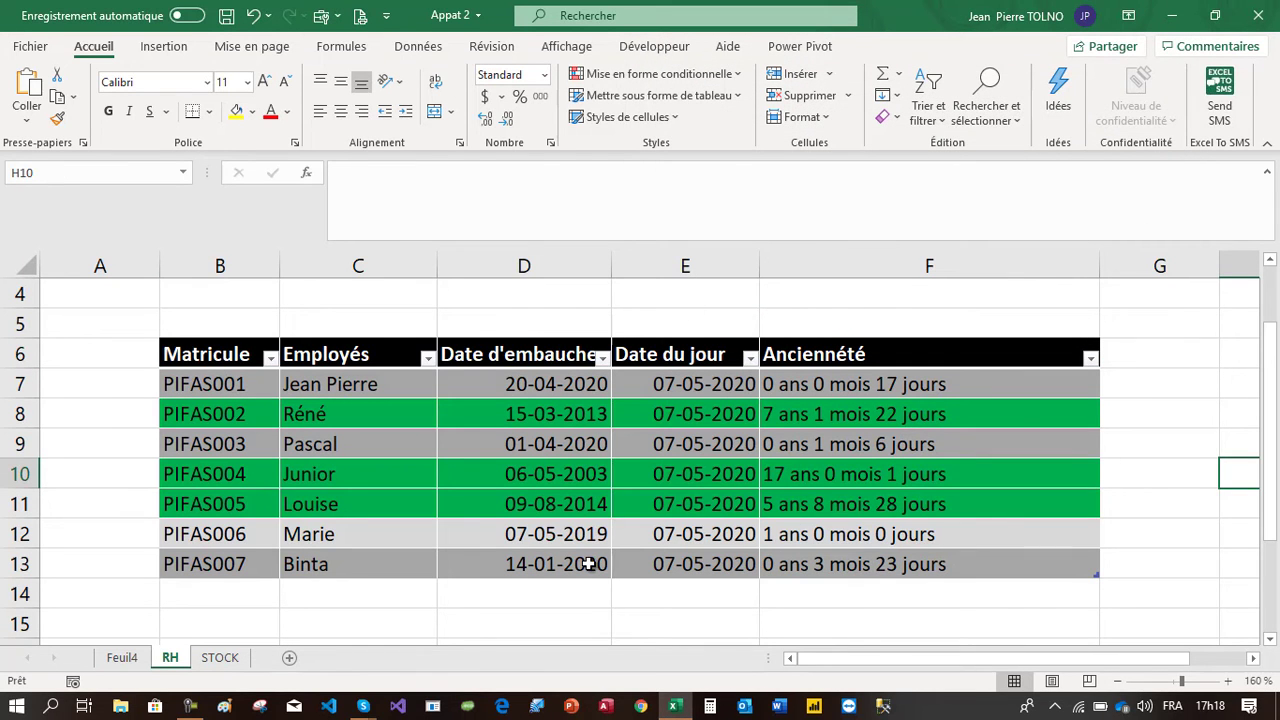
{"action": "left_click", "coordinate": [1134, 392]}
{"action": "left_click", "coordinate": [427, 357]}
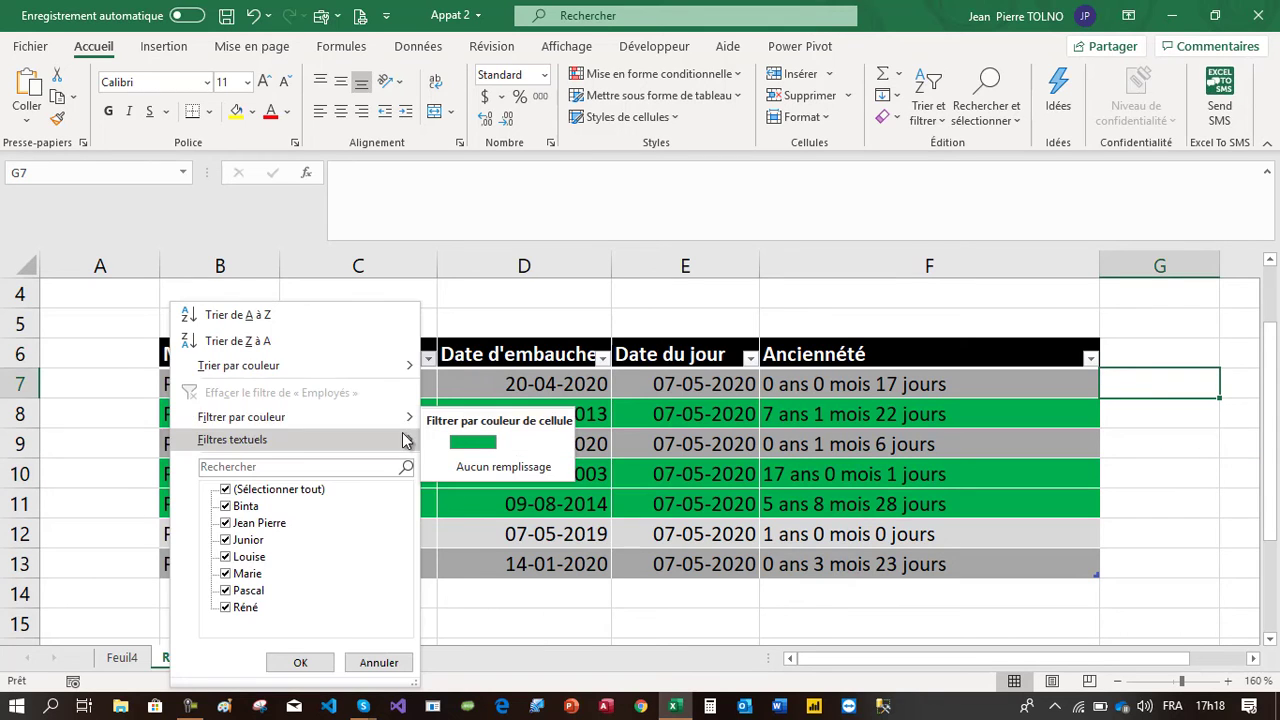
{"action": "left_click", "coordinate": [478, 442]}
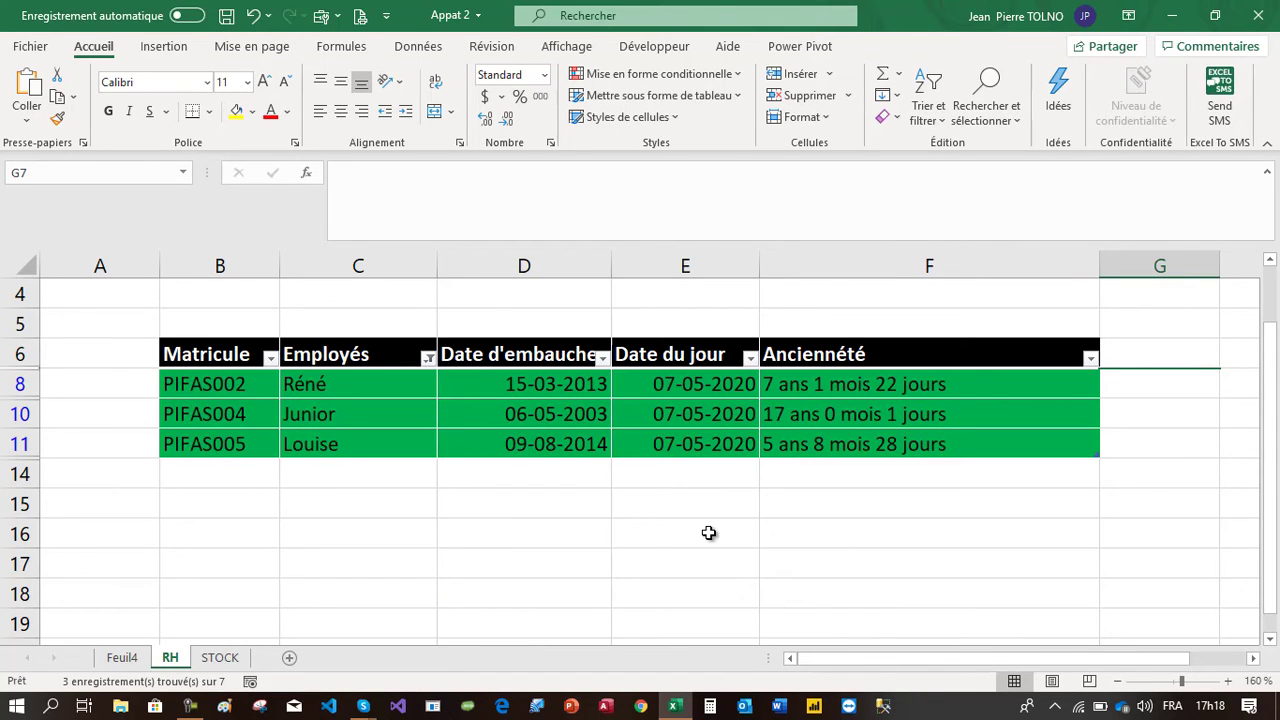
Examine the highlighted rows and the date and Ancienneté columns of the RH table
{"action": "scroll", "coordinate": [708, 533], "scroll_direction": "down", "scroll_amount": 2}
{"action": "scroll", "coordinate": [708, 533], "scroll_direction": "up", "scroll_amount": 4}
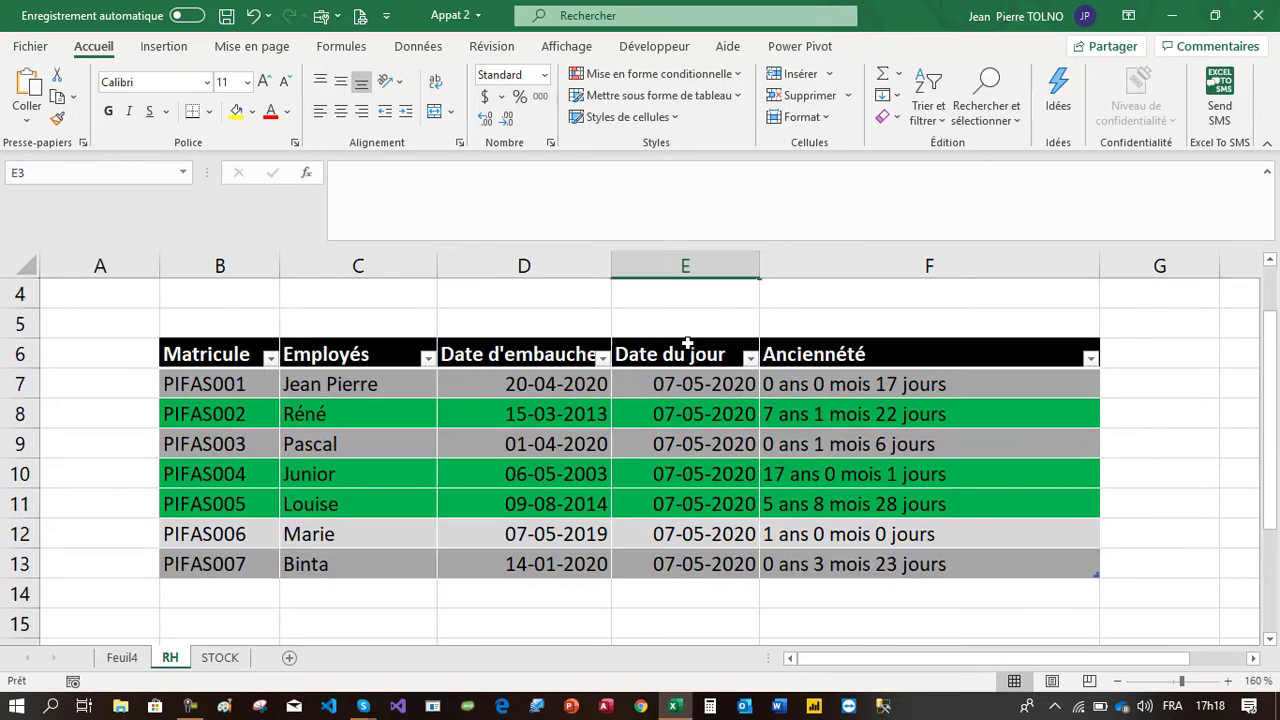
{"action": "scroll", "coordinate": [687, 344], "scroll_direction": "down", "scroll_amount": 1}
{"action": "scroll", "coordinate": [688, 344], "scroll_direction": "up", "scroll_amount": 2}
{"action": "scroll", "coordinate": [688, 344], "scroll_direction": "down", "scroll_amount": 2}
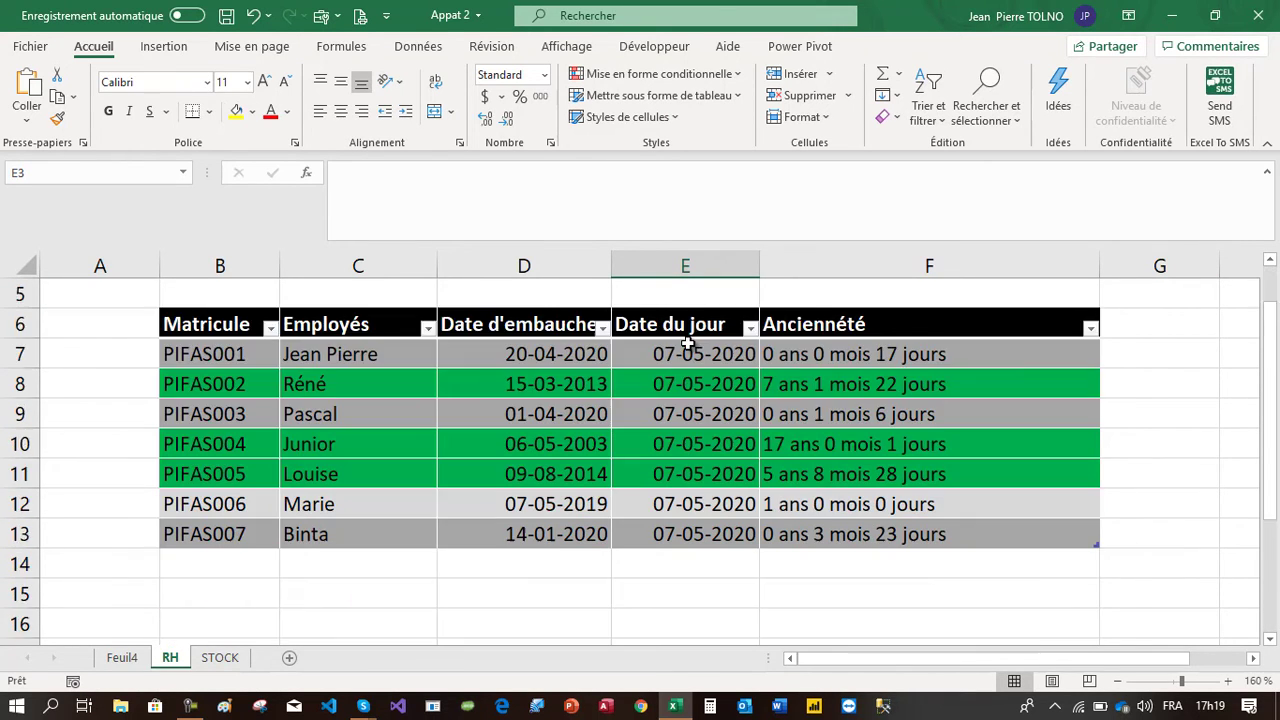
{"action": "scroll", "coordinate": [688, 344], "scroll_direction": "up", "scroll_amount": 2}
{"action": "scroll", "coordinate": [687, 343], "scroll_direction": "down", "scroll_amount": 1}
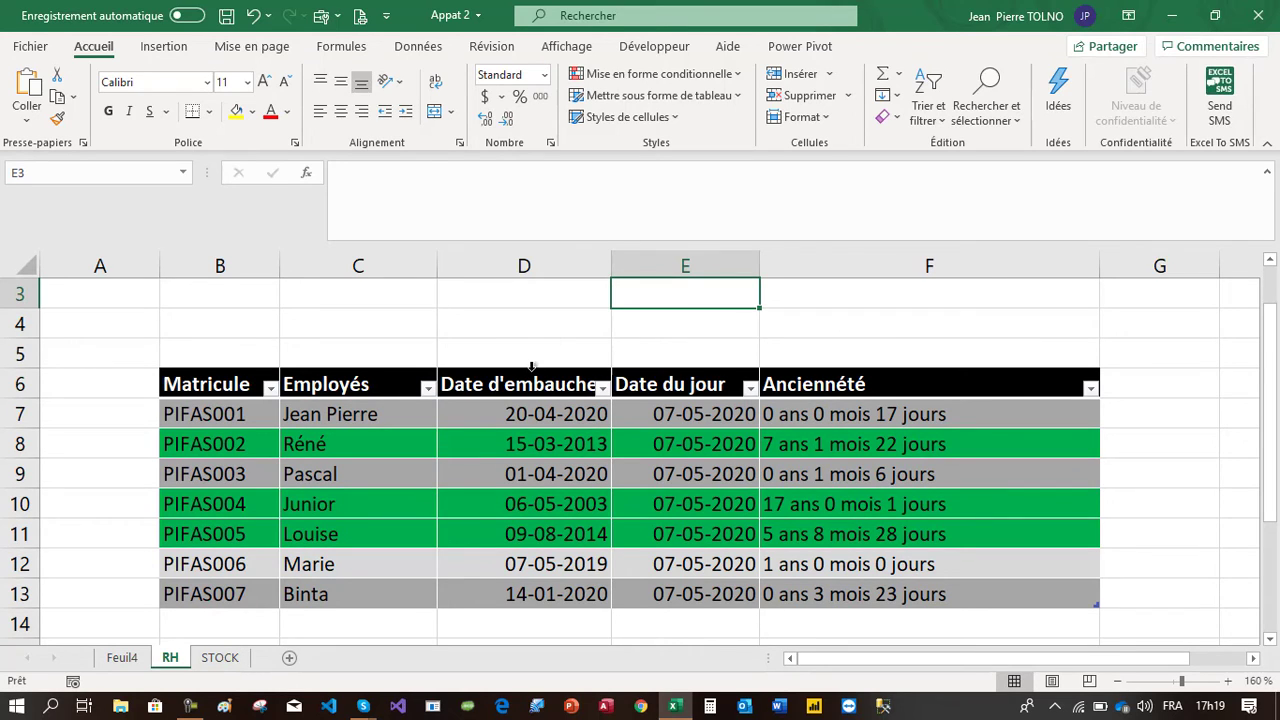
{"action": "left_click_drag", "start_coordinate": [524, 384], "coordinate": [524, 534]}
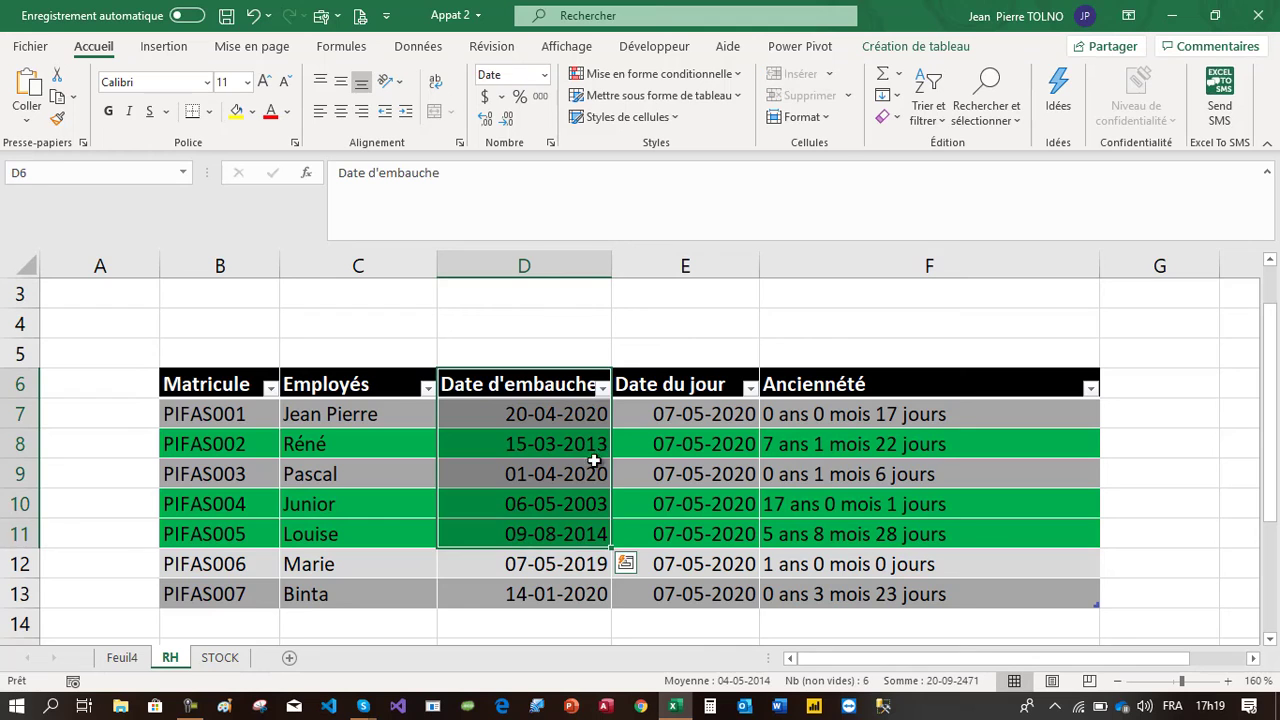
{"action": "left_click_drag", "start_coordinate": [694, 378], "coordinate": [694, 565]}
{"action": "left_click_drag", "start_coordinate": [838, 420], "coordinate": [872, 594]}
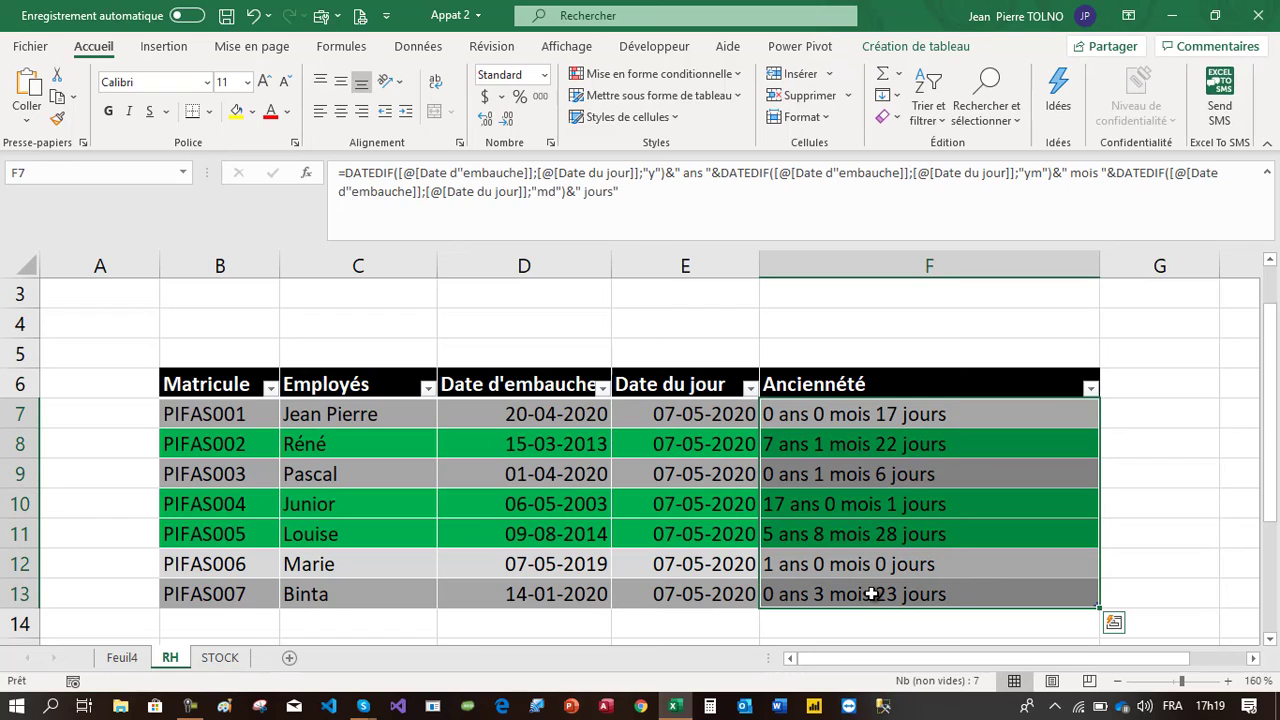
{"action": "left_click", "coordinate": [913, 414]}
{"action": "left_click_drag", "start_coordinate": [913, 414], "coordinate": [894, 592]}
Filter the Date d'embauche column by the green cell colour
{"action": "left_click", "coordinate": [602, 388]}
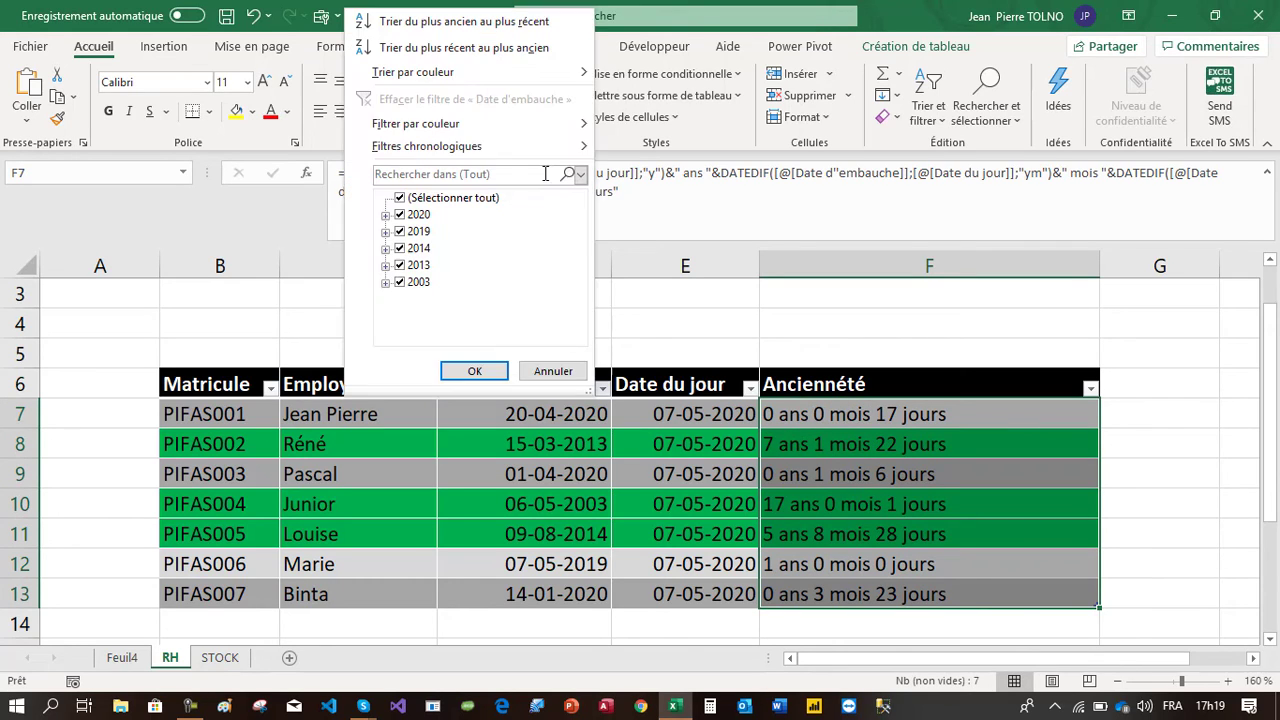
{"action": "mouse_move", "coordinate": [550, 125]}
{"action": "left_click", "coordinate": [637, 150]}
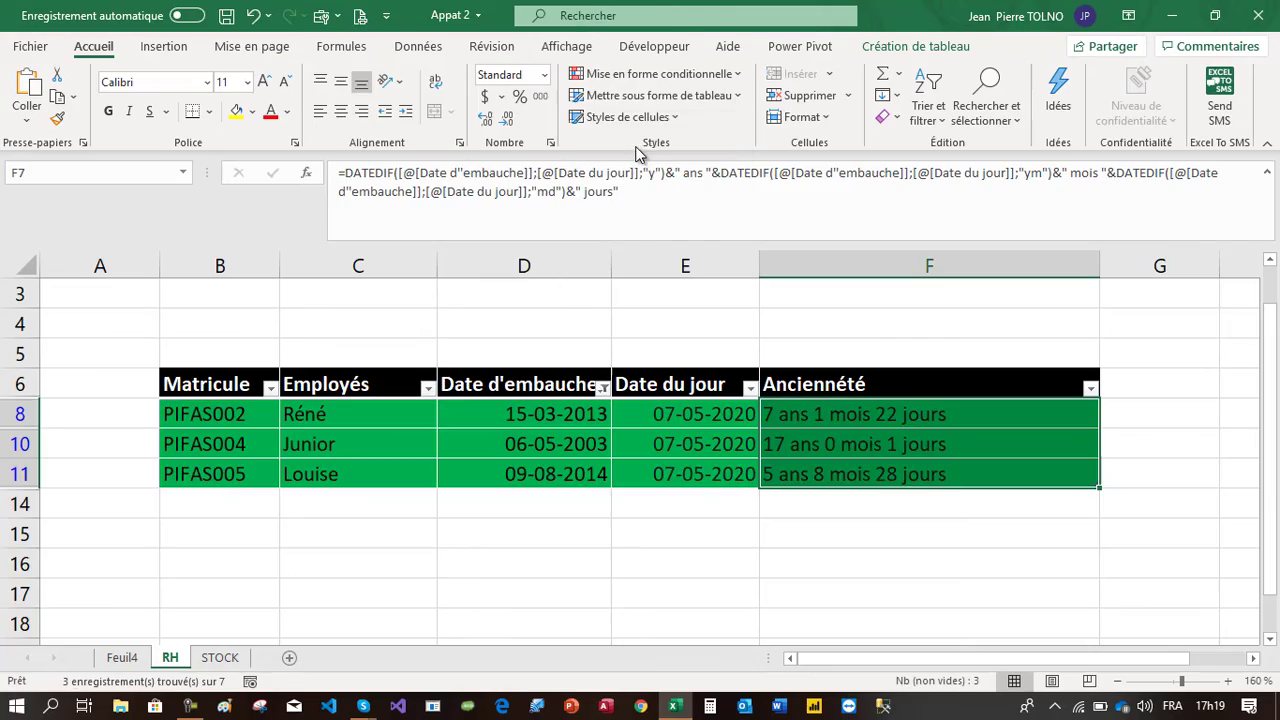
{"action": "left_click", "coordinate": [640, 566]}
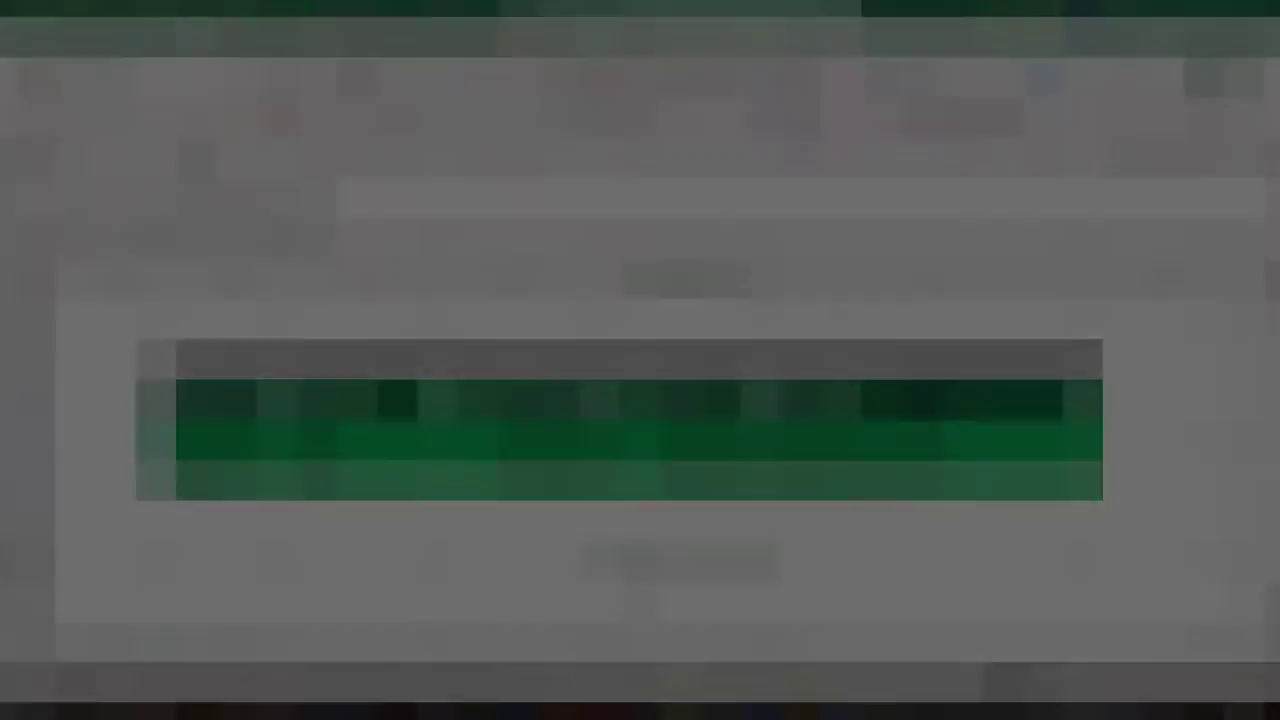